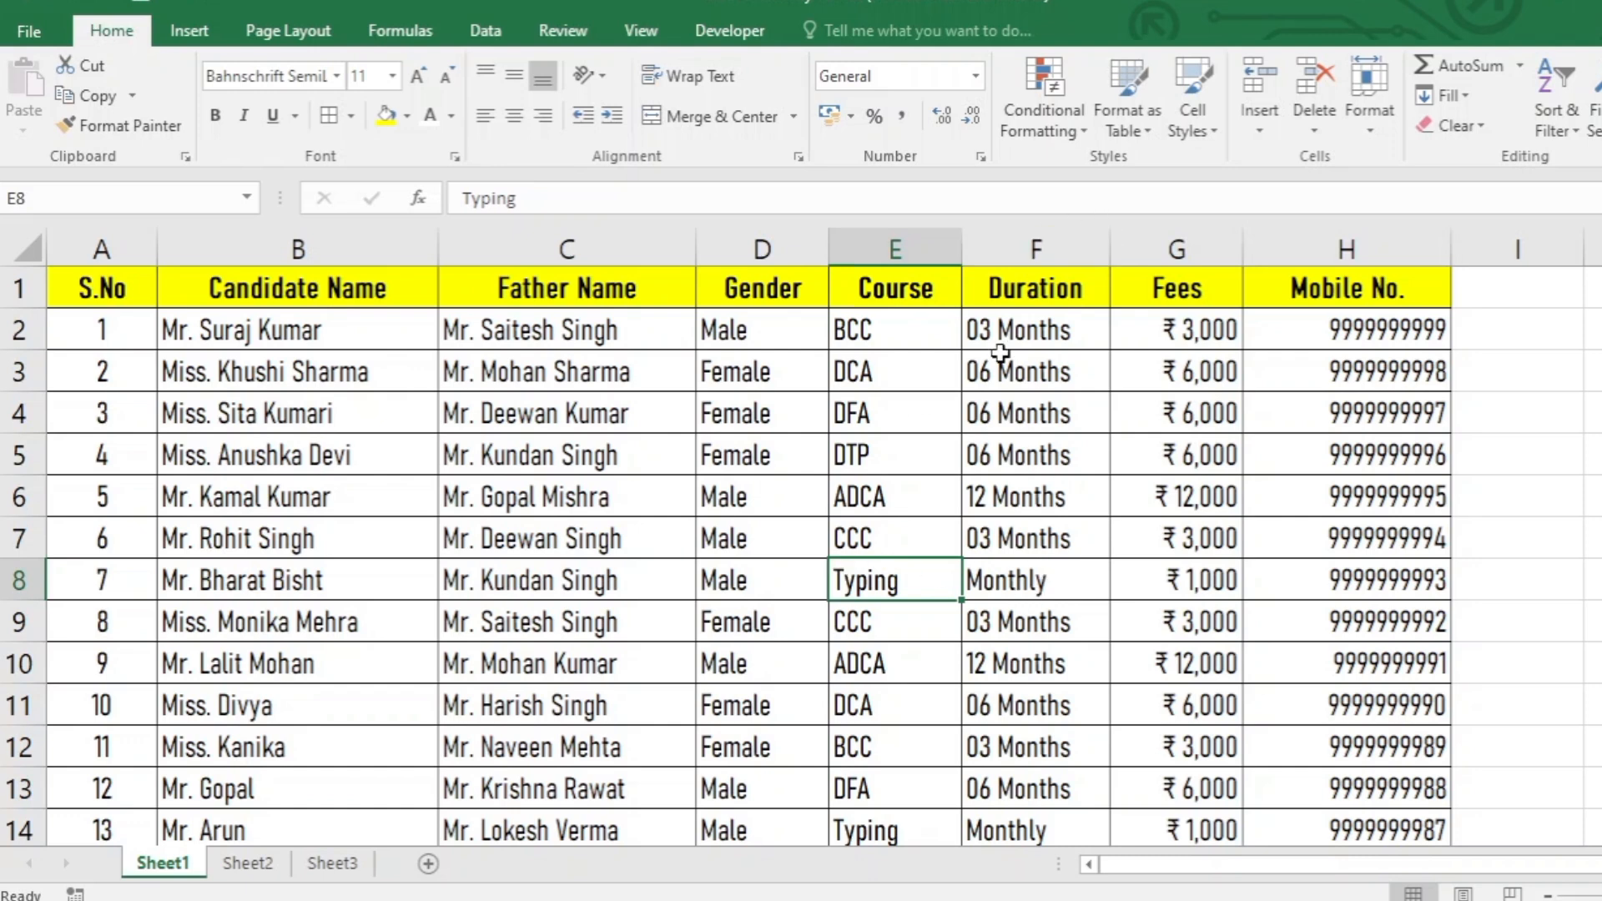
Step: Select the Duration cells from the header in F1 down to row 14
click(995, 292)
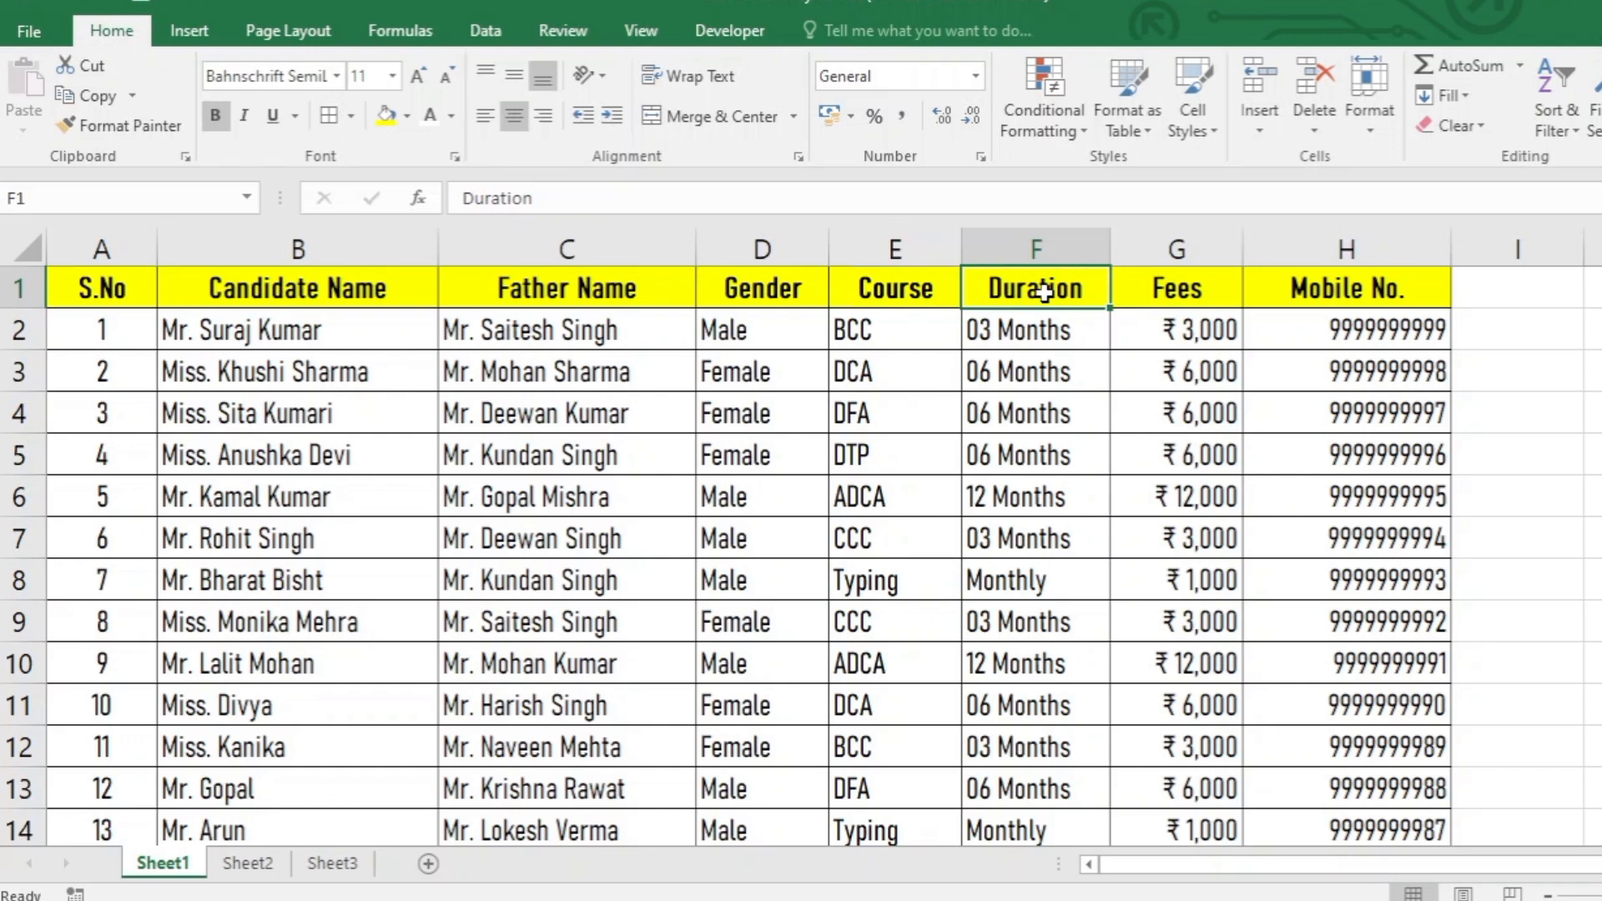
drag(1043, 290, 1037, 820)
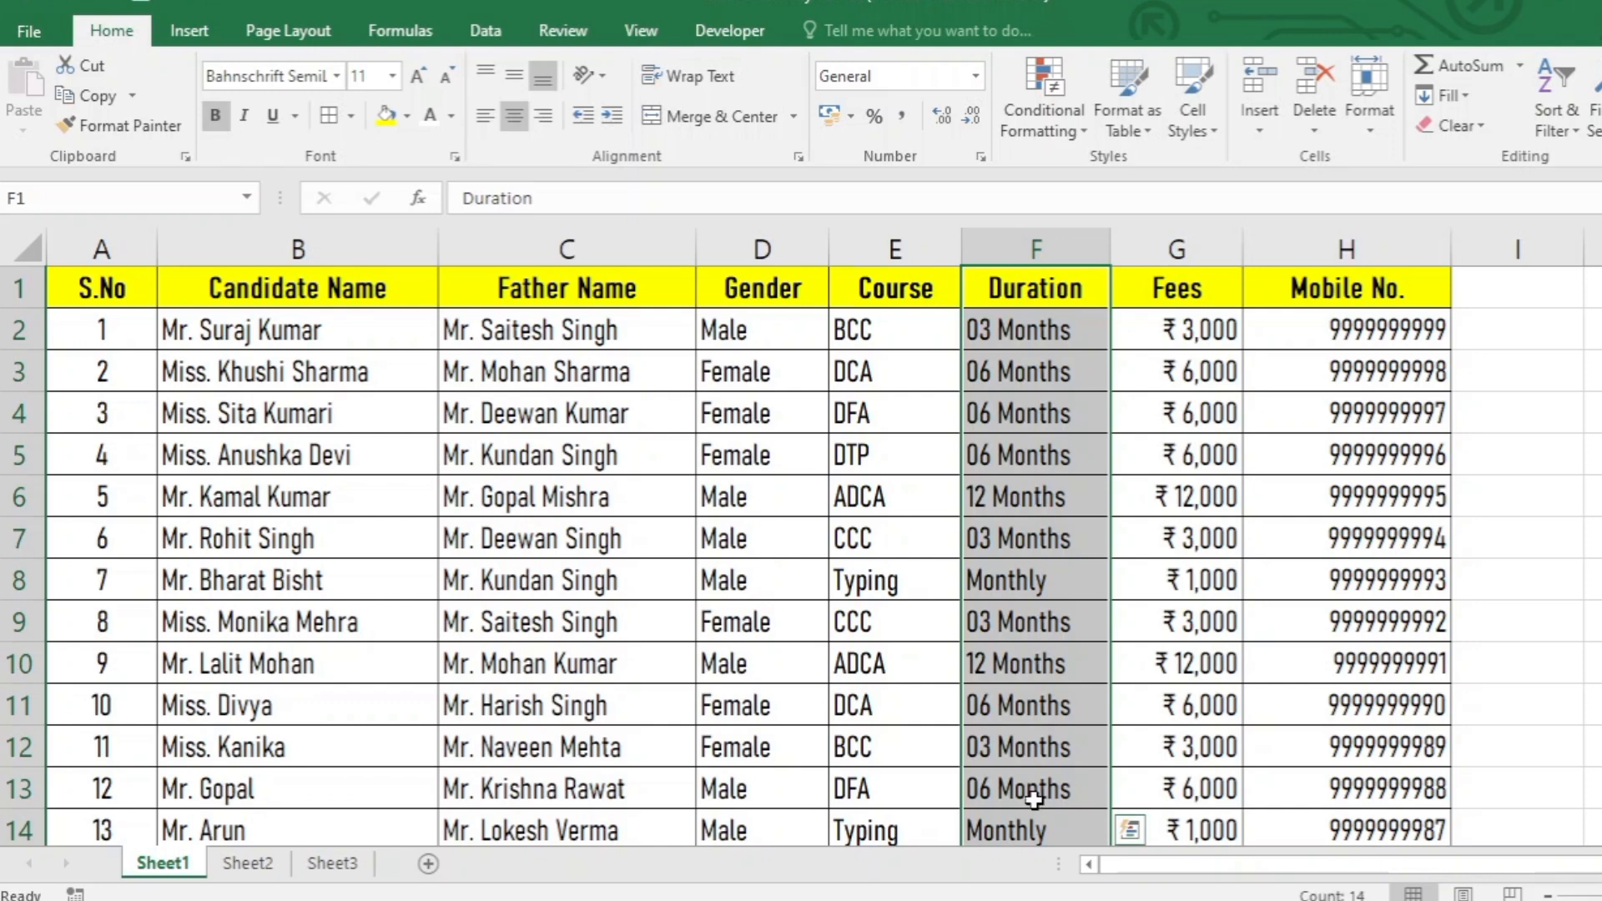
click(1022, 540)
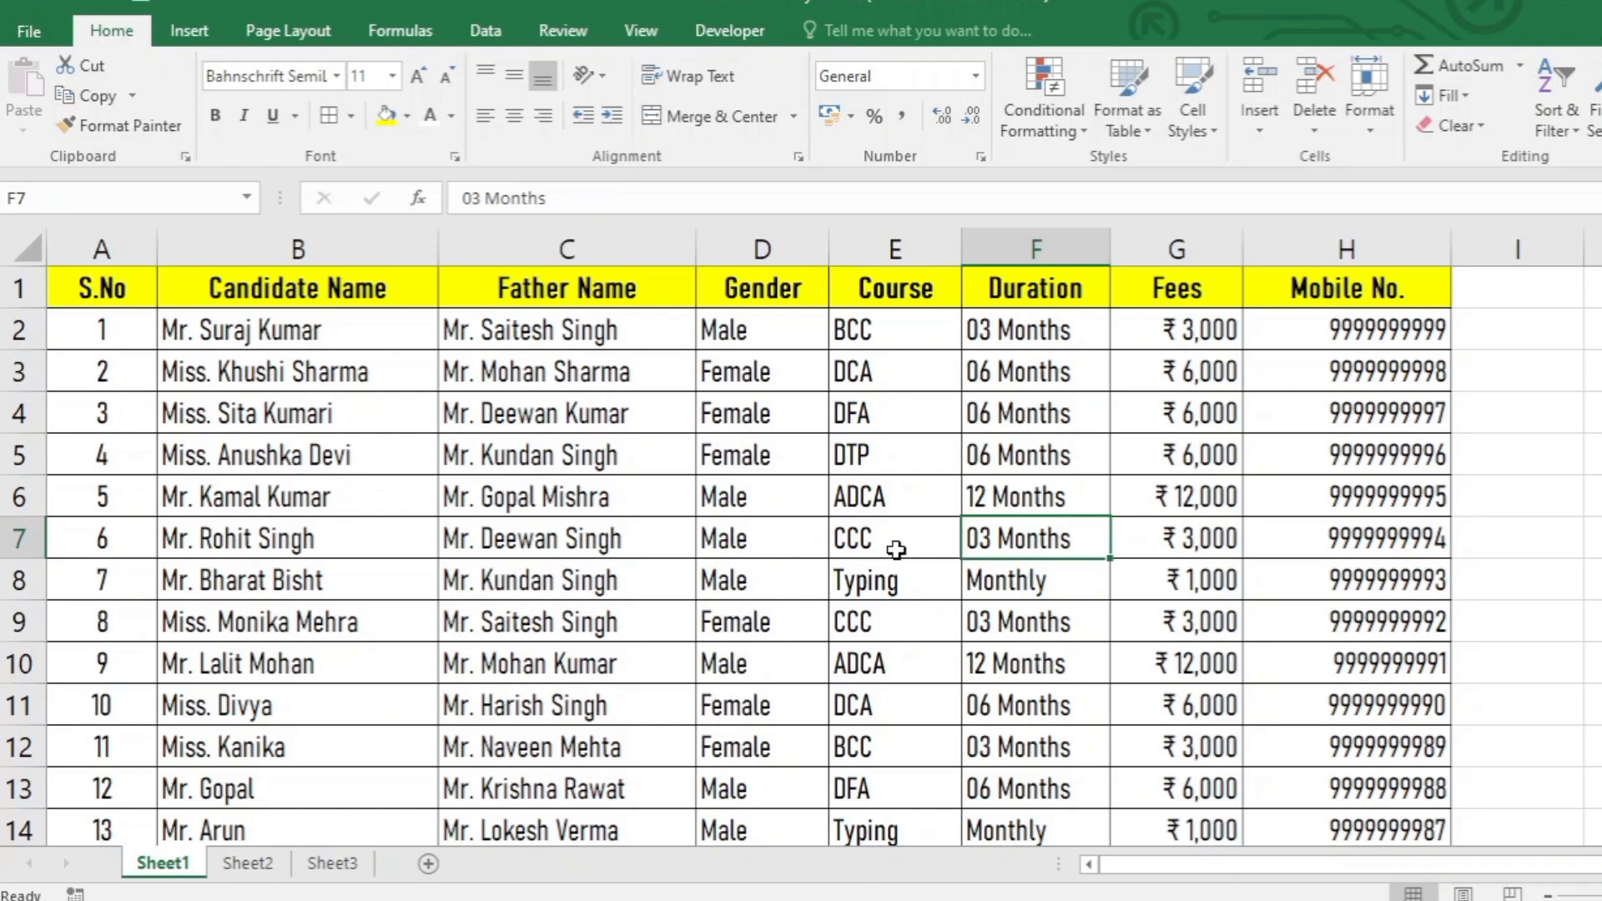
Step: Select the entire Duration column starting from a cell inside it, then release the selection
click(893, 545)
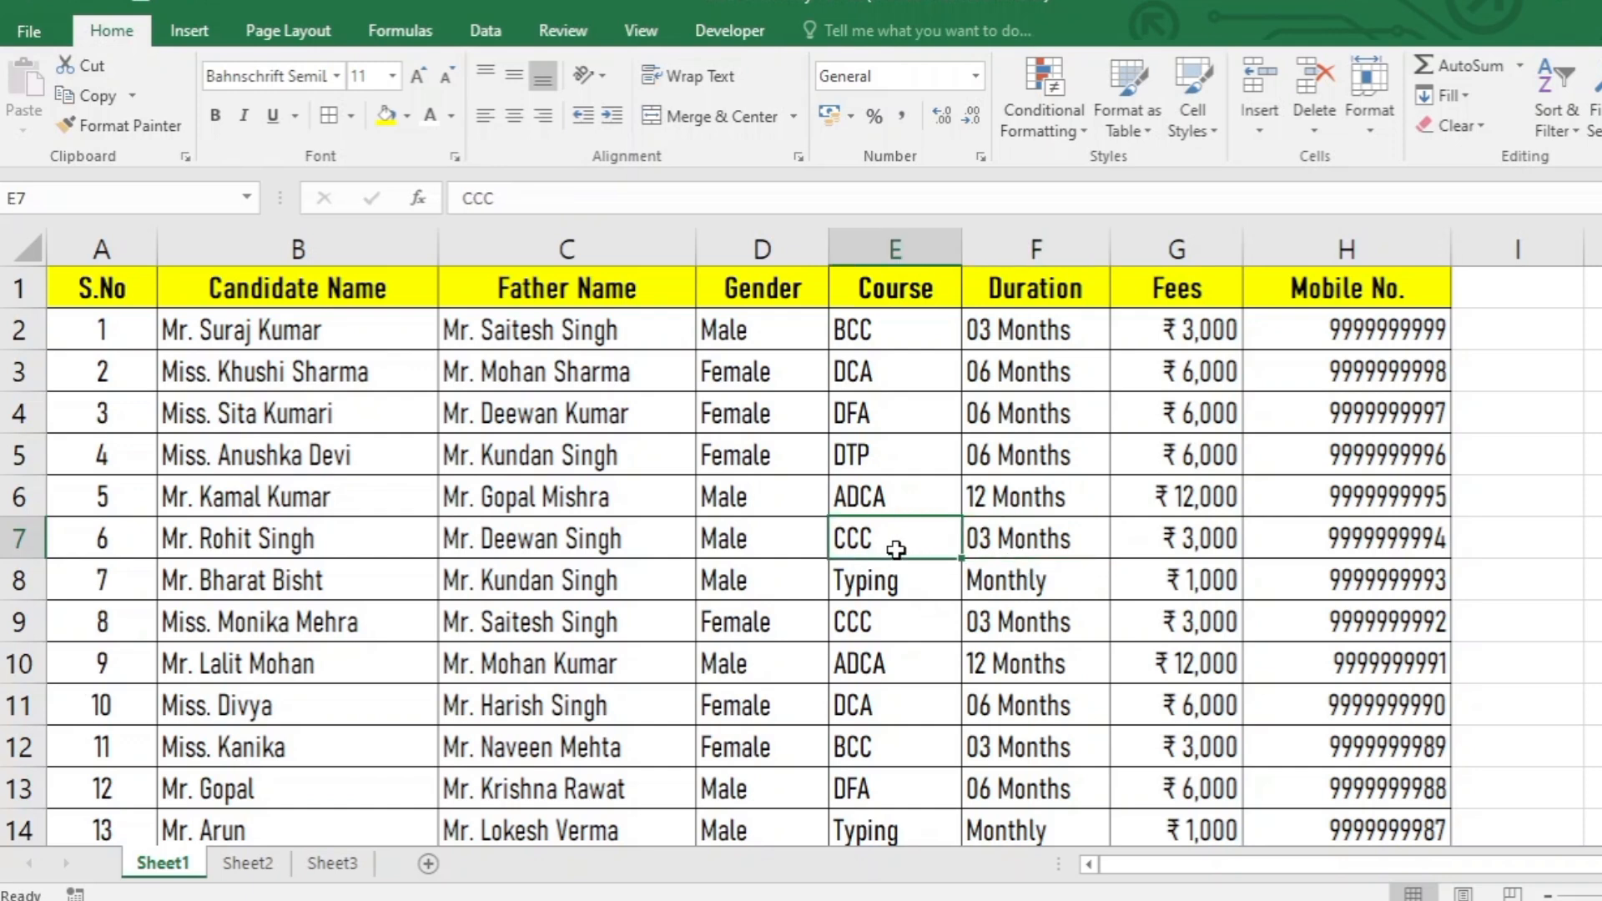
click(1025, 504)
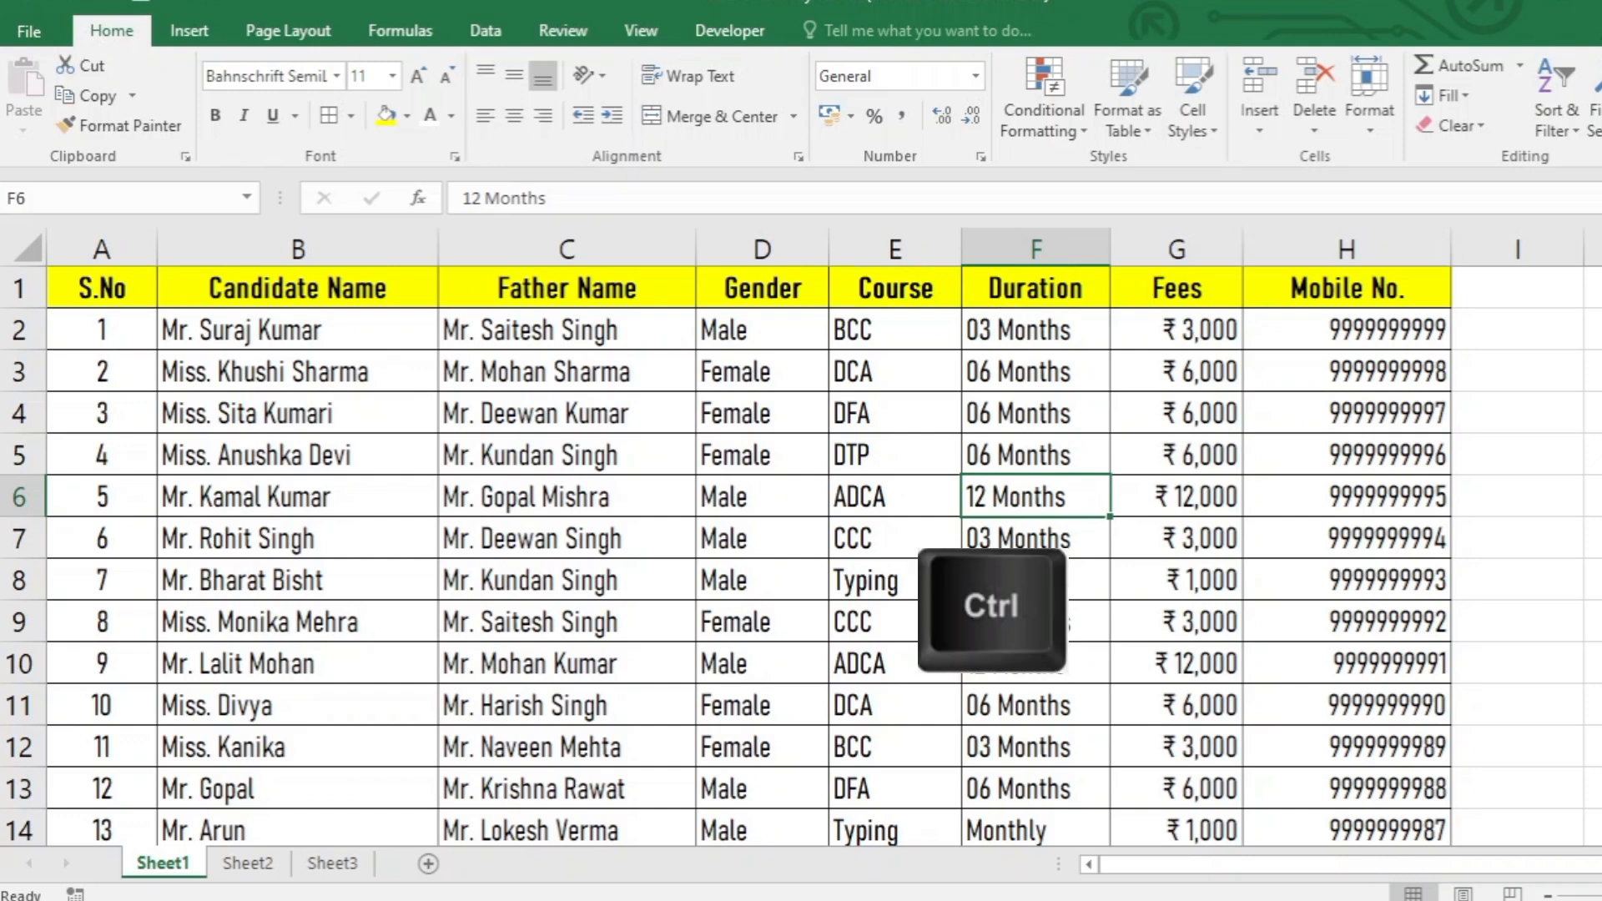
key(ctrl+space)
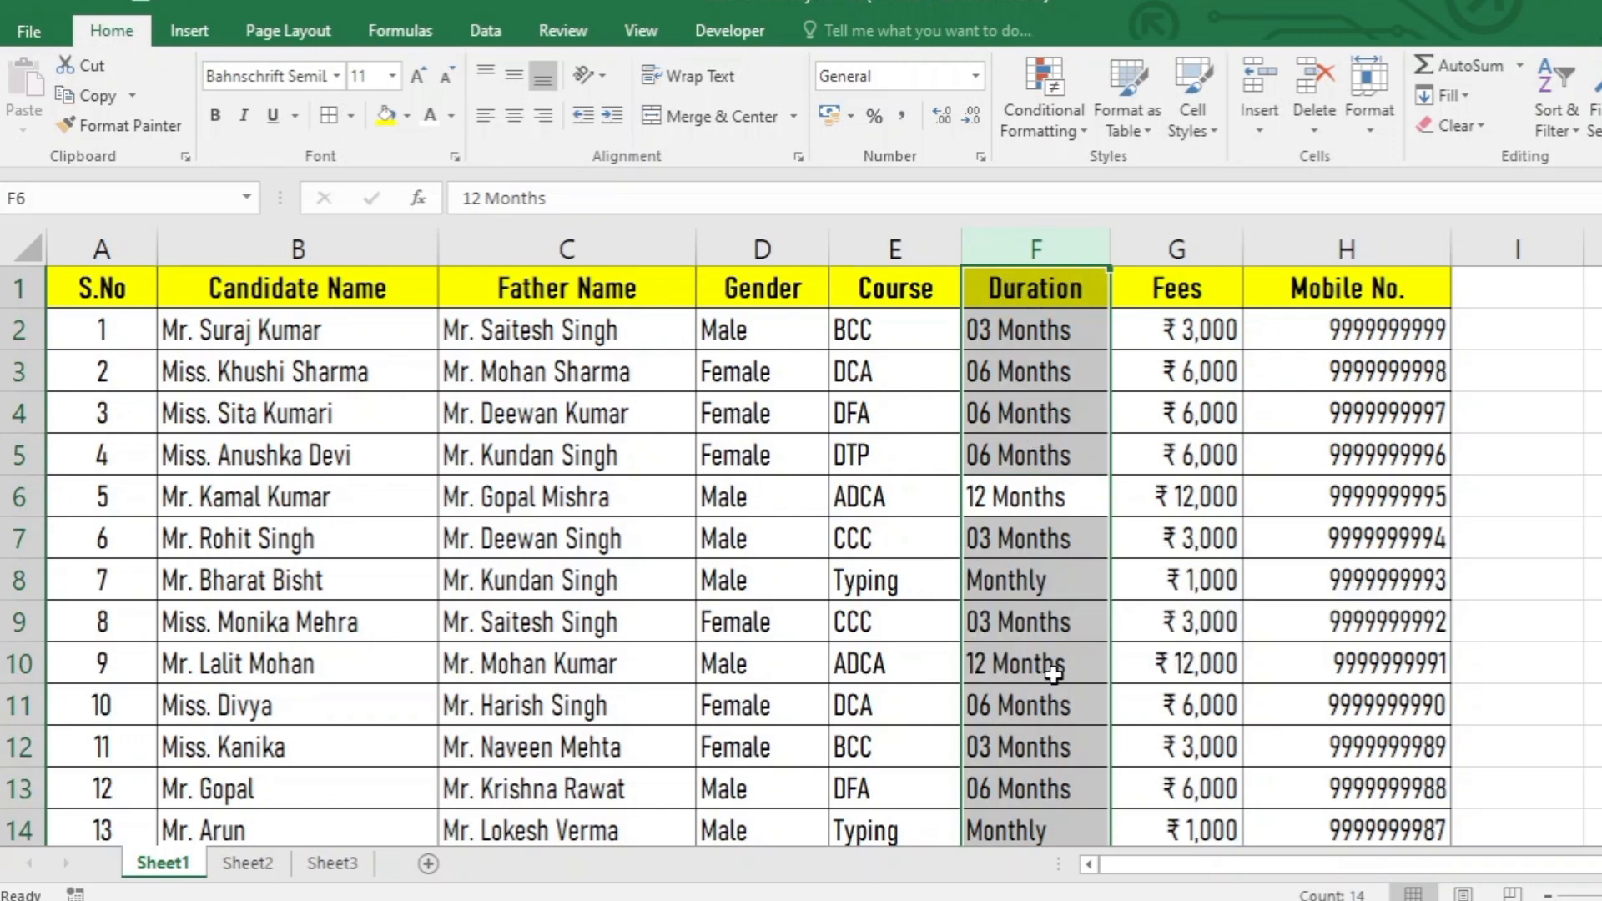
click(995, 501)
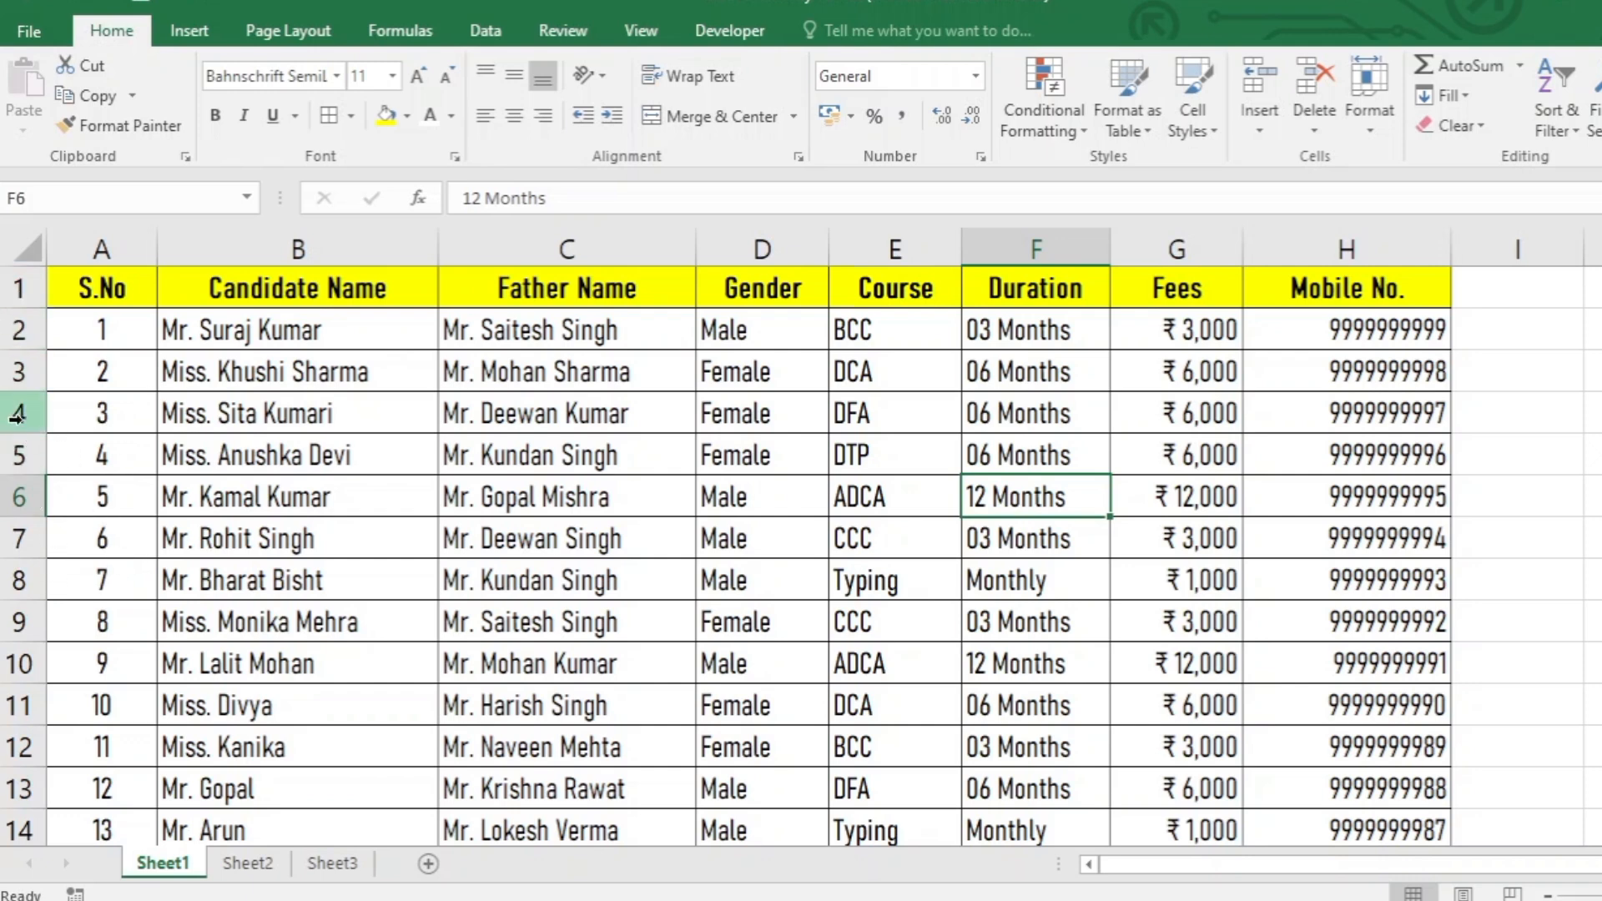
Step: Delete the whole of row 4 and undo the deletion
click(759, 415)
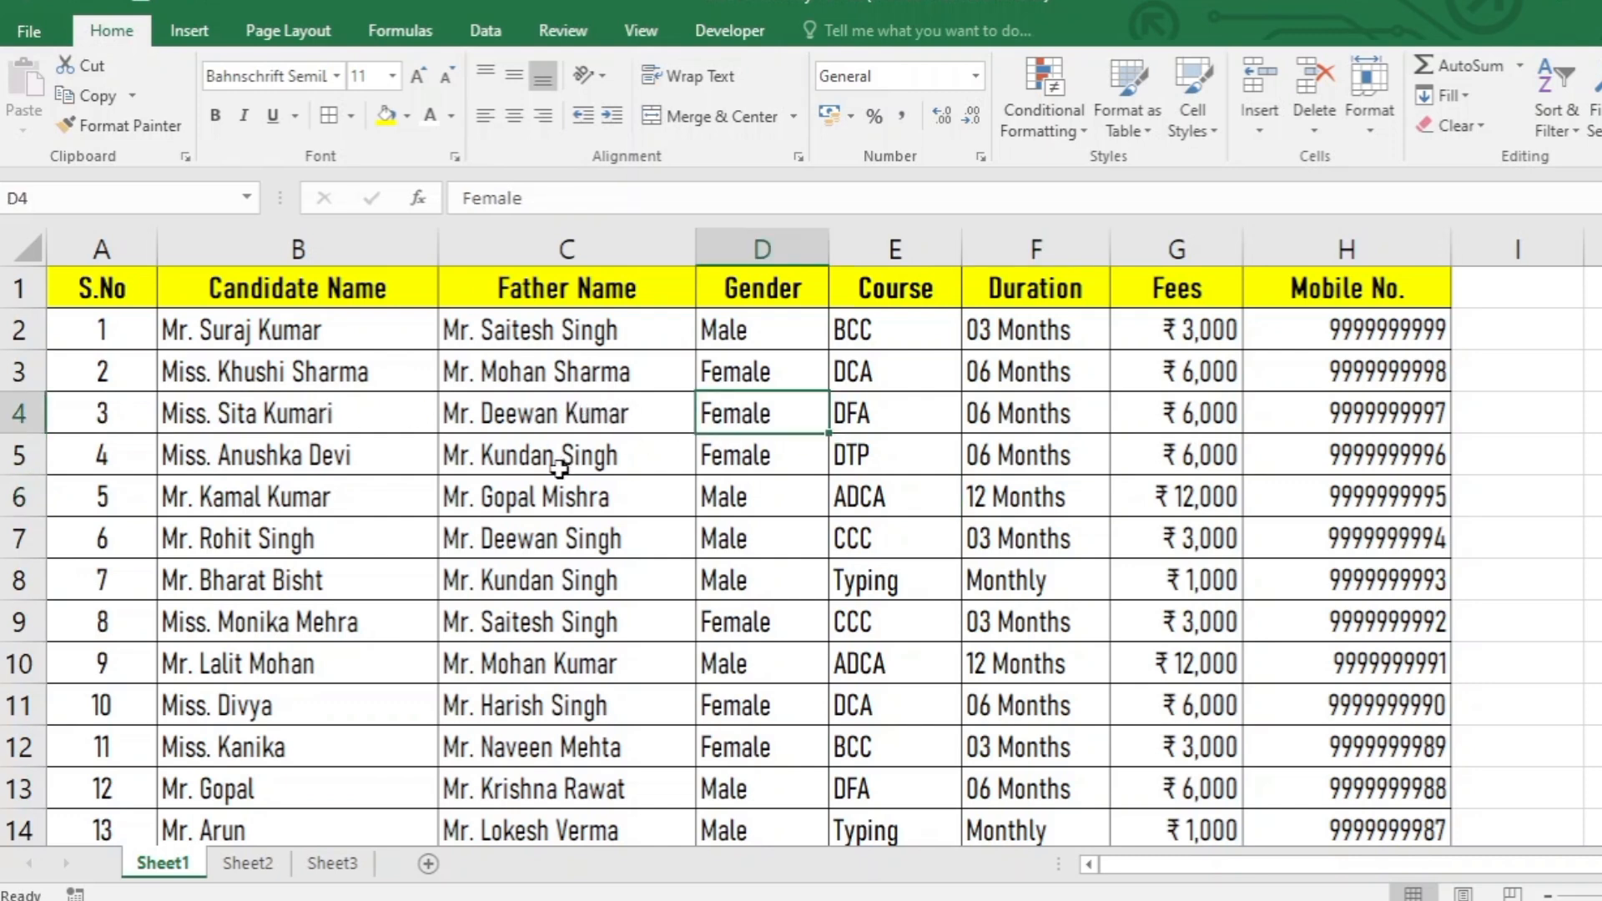
key(shift+space)
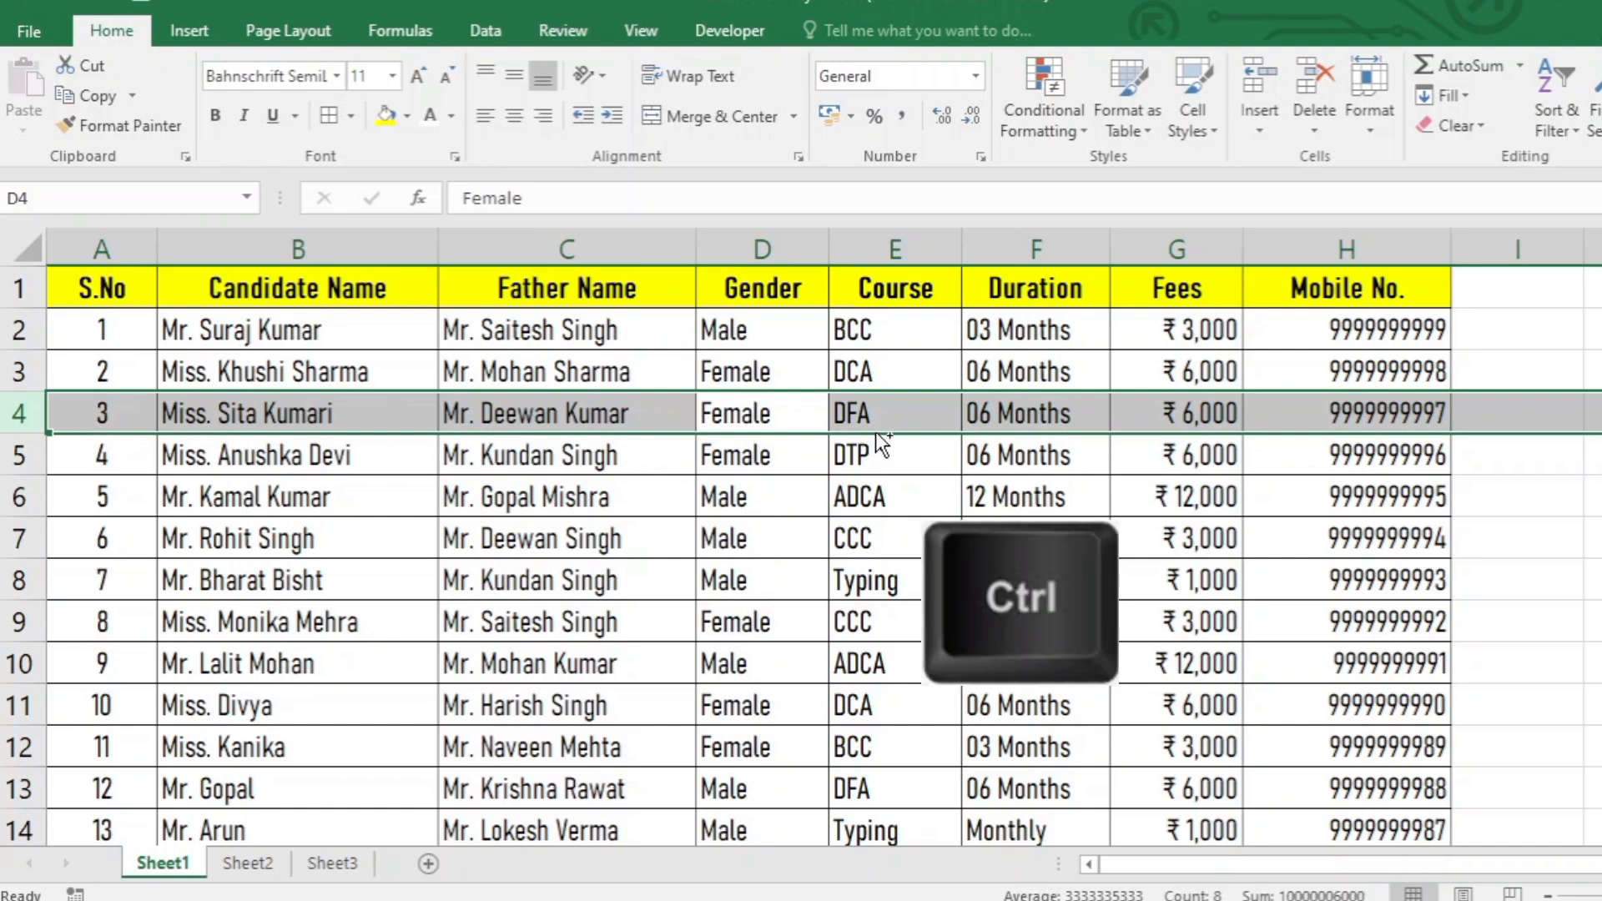
key(ctrl+minus)
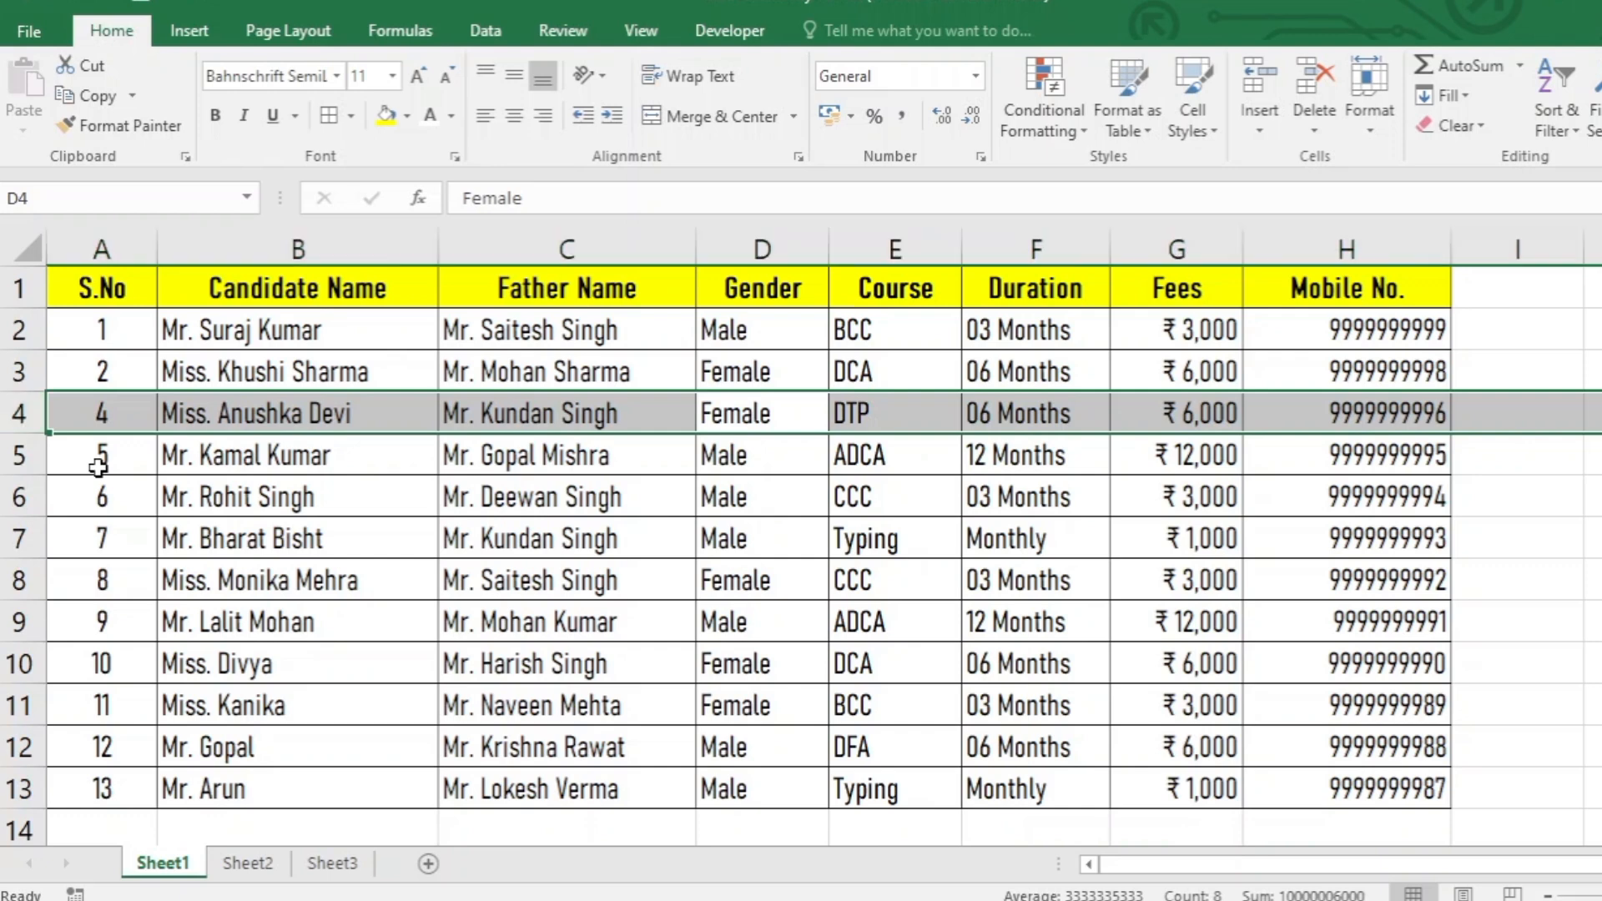
key(ctrl+z)
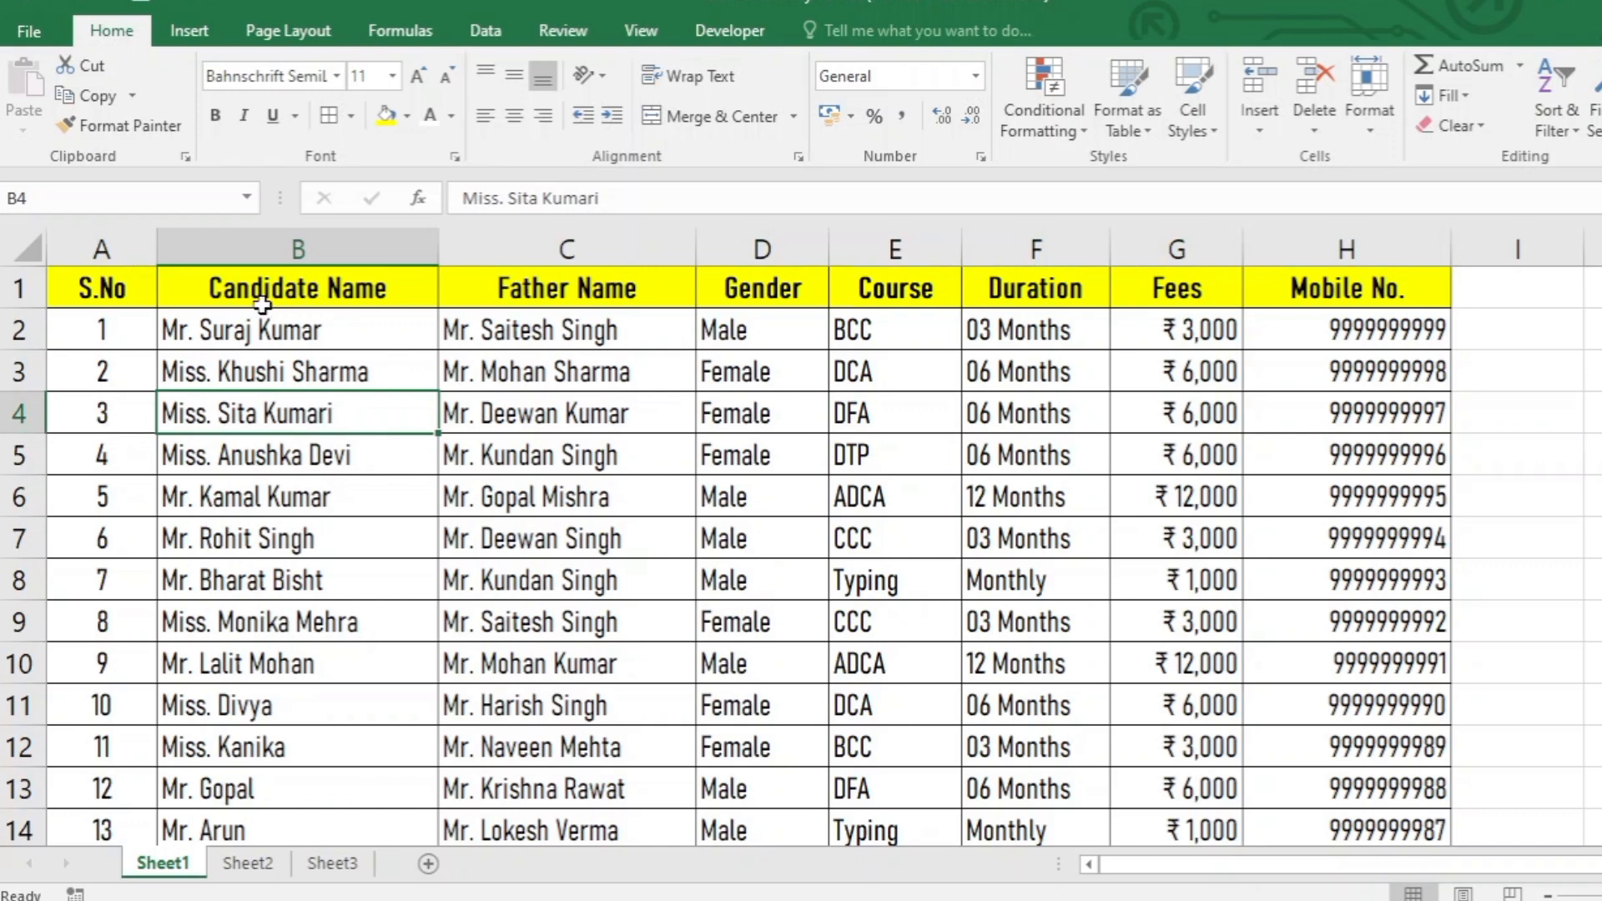
Step: Insert a sheet column before the Father Name column and undo the insertion
click(473, 281)
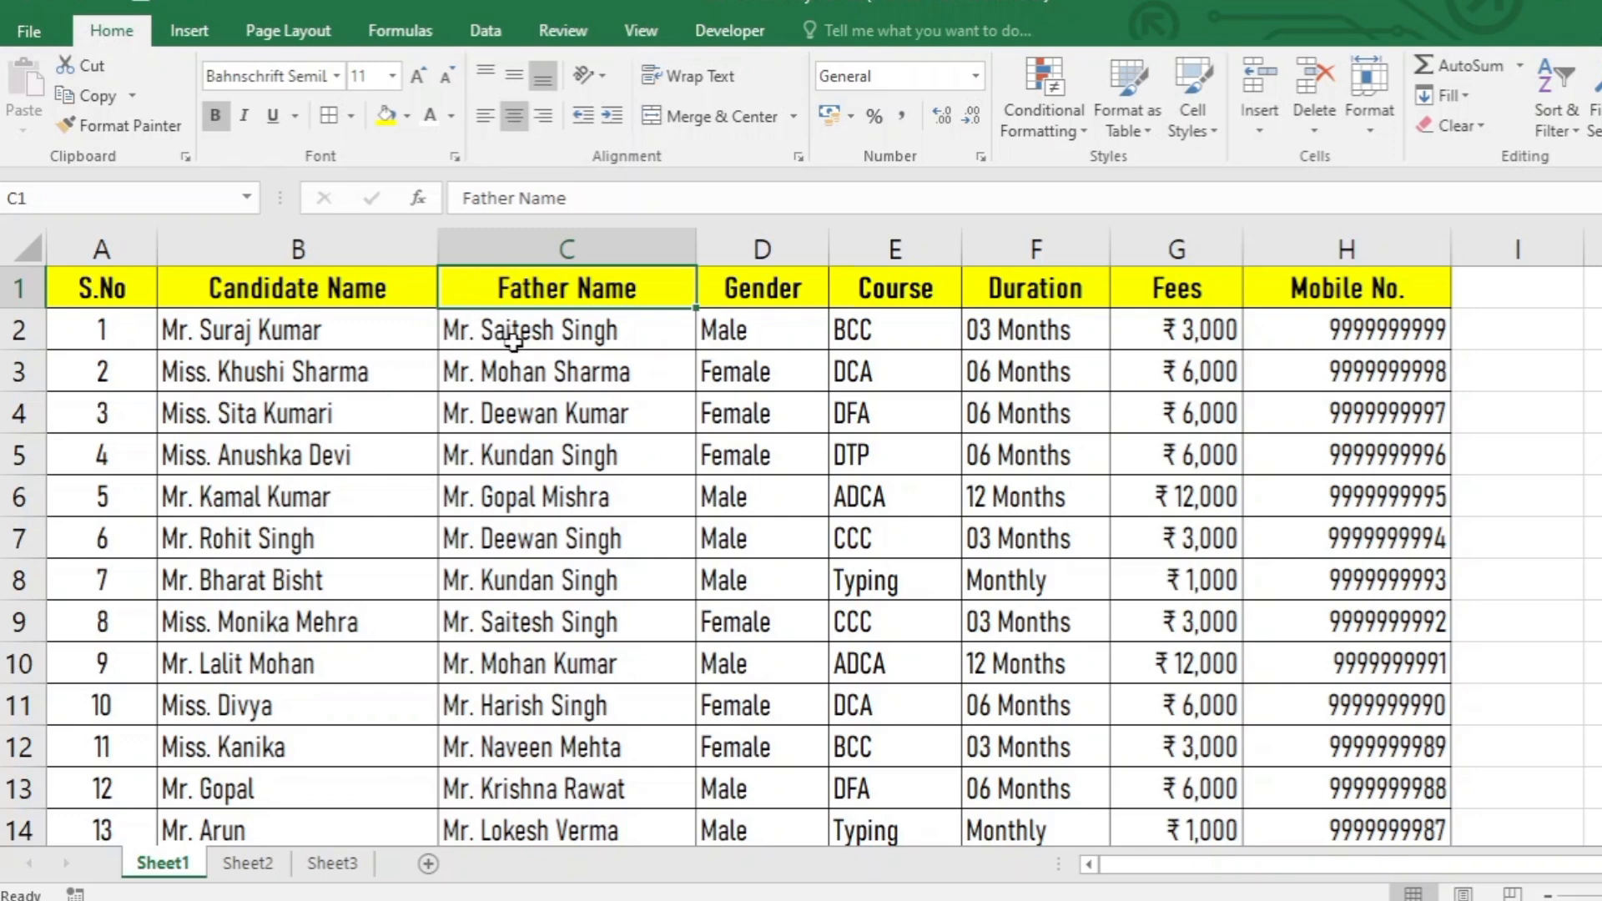
click(1267, 102)
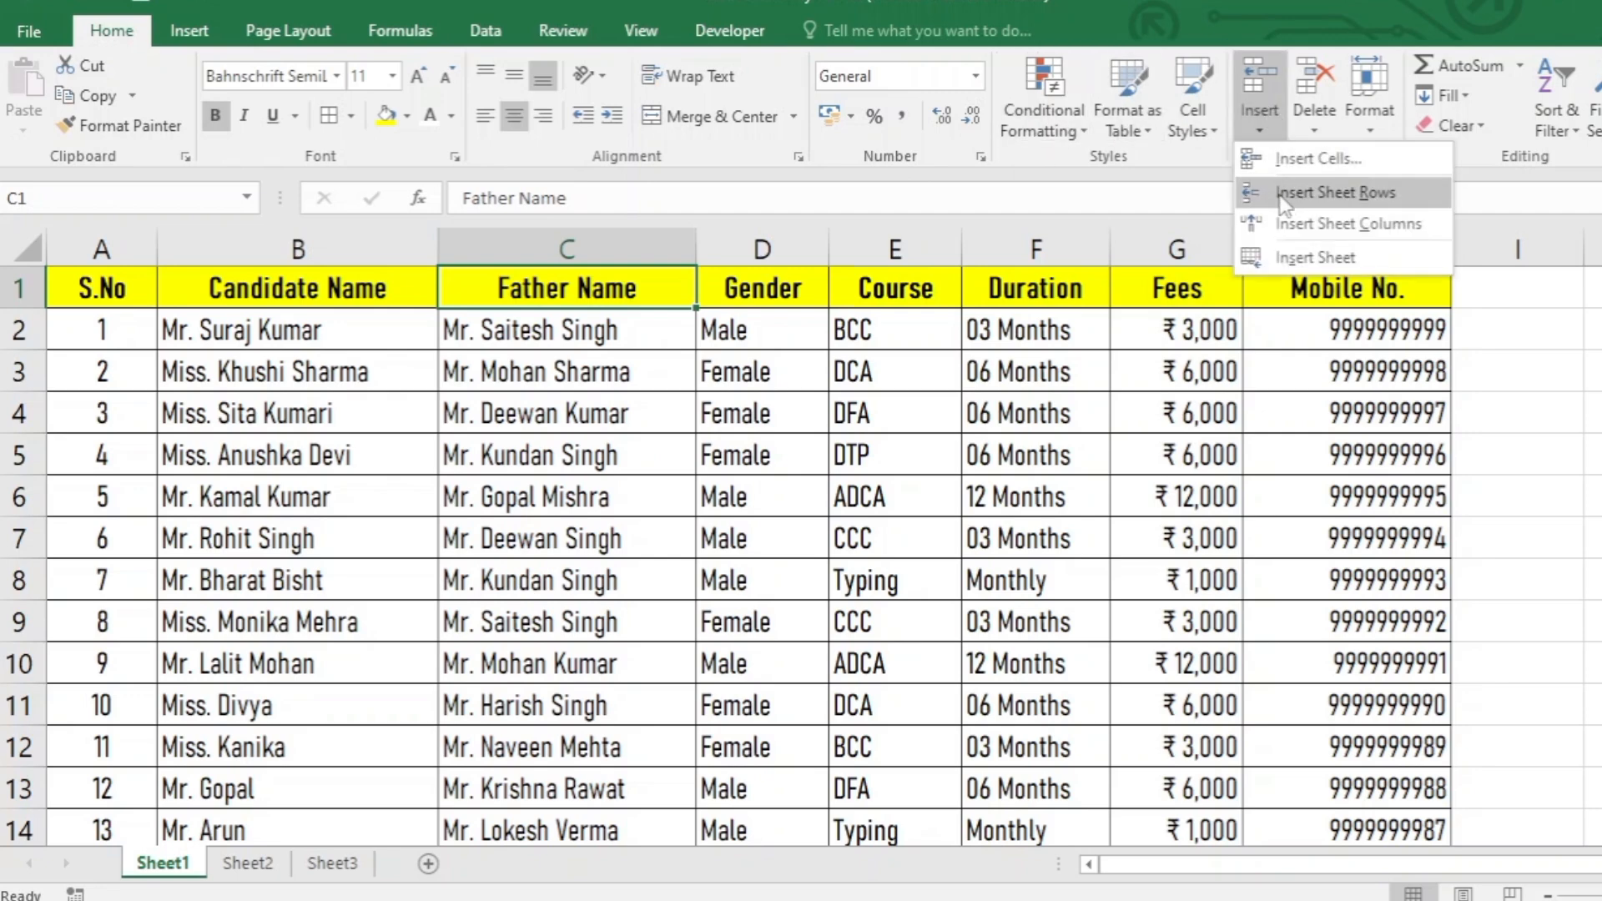
click(1310, 222)
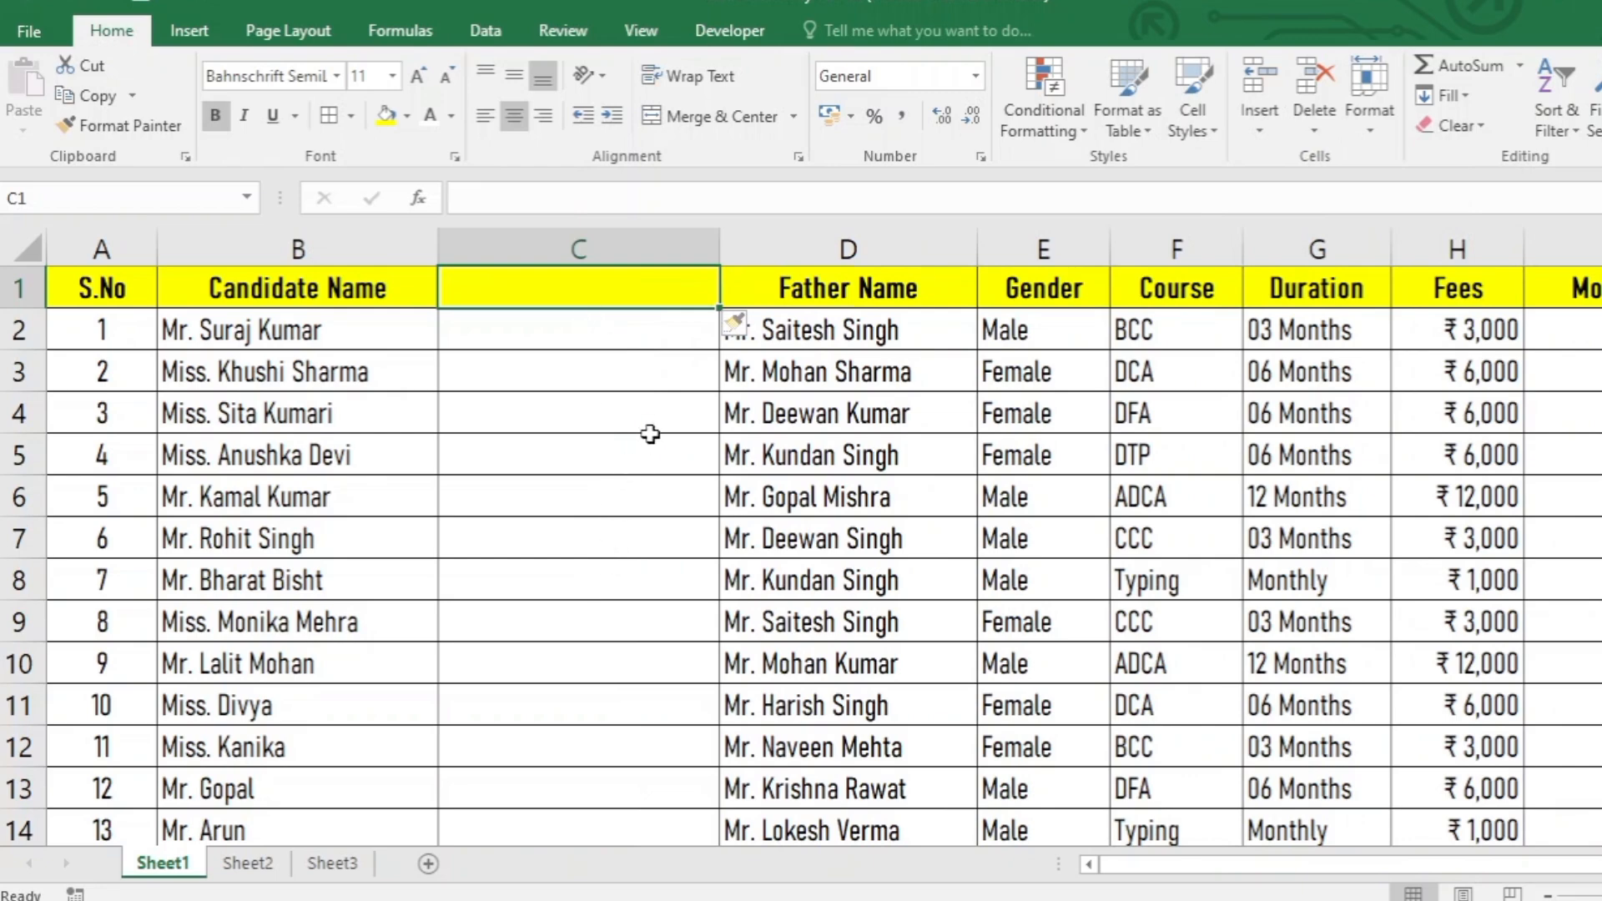
key(ctrl+z)
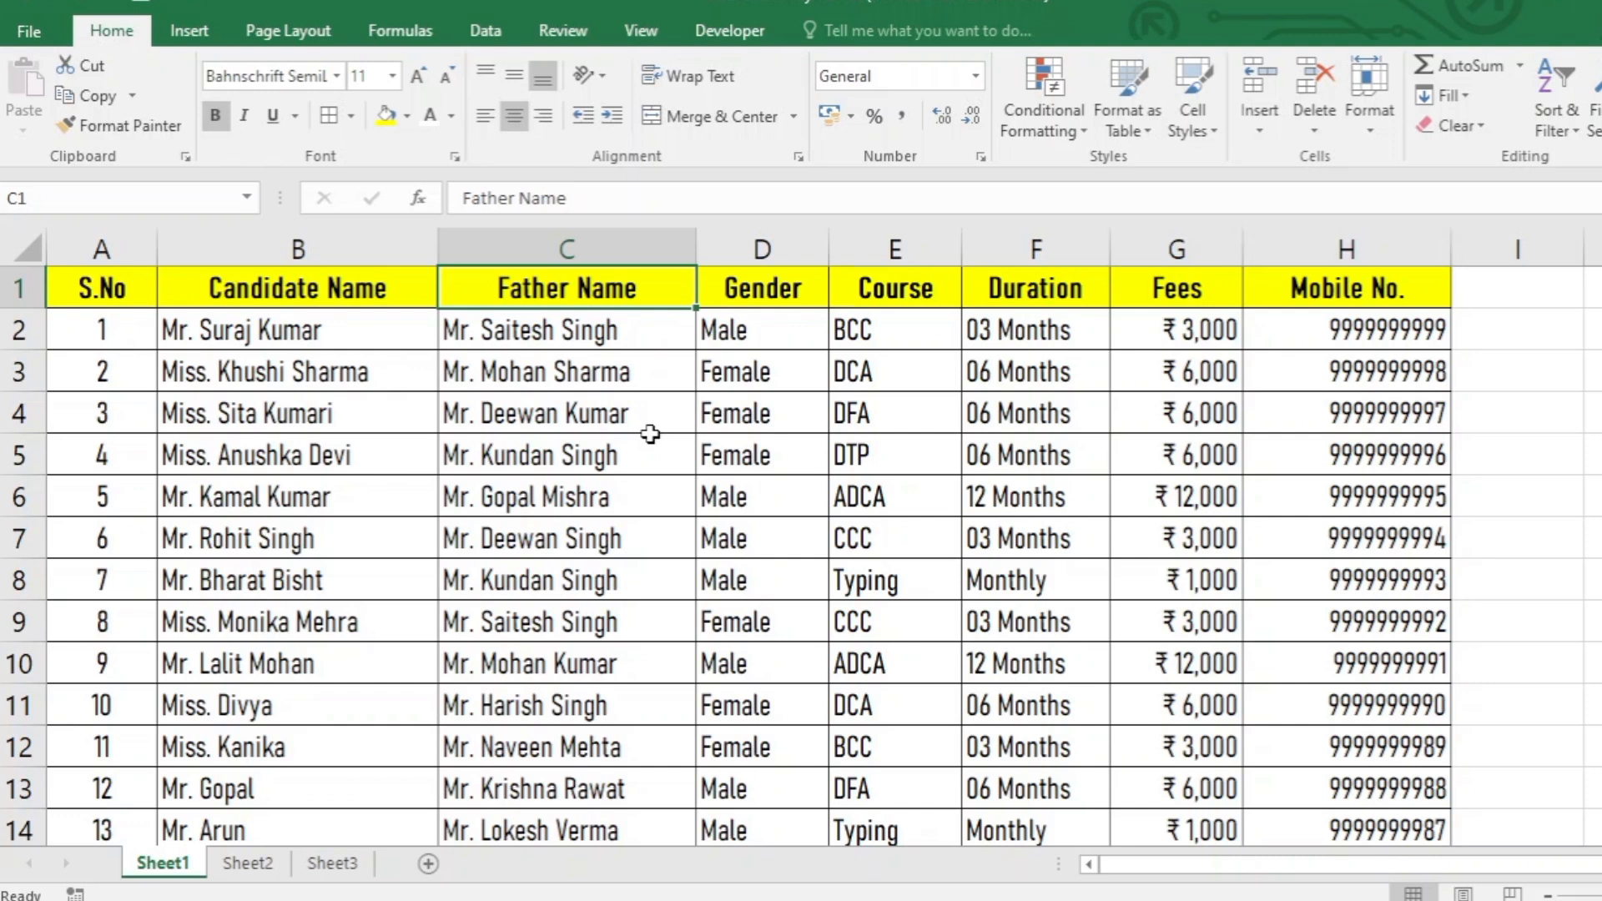
Step: Select the entire Father Name column and insert a blank column before it
click(568, 398)
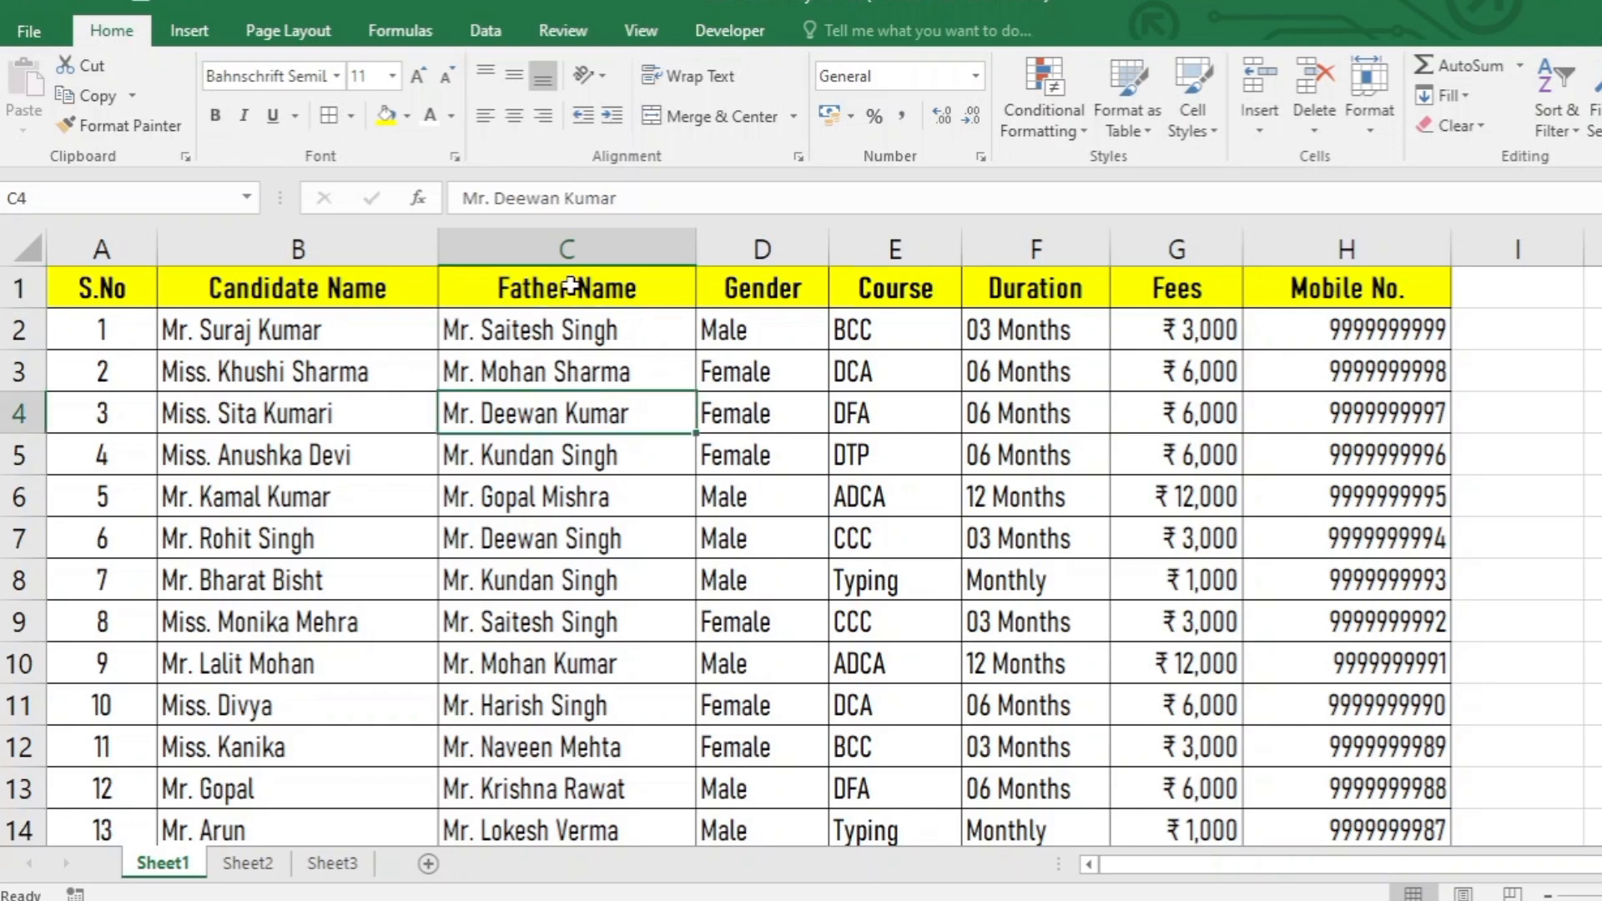
click(598, 536)
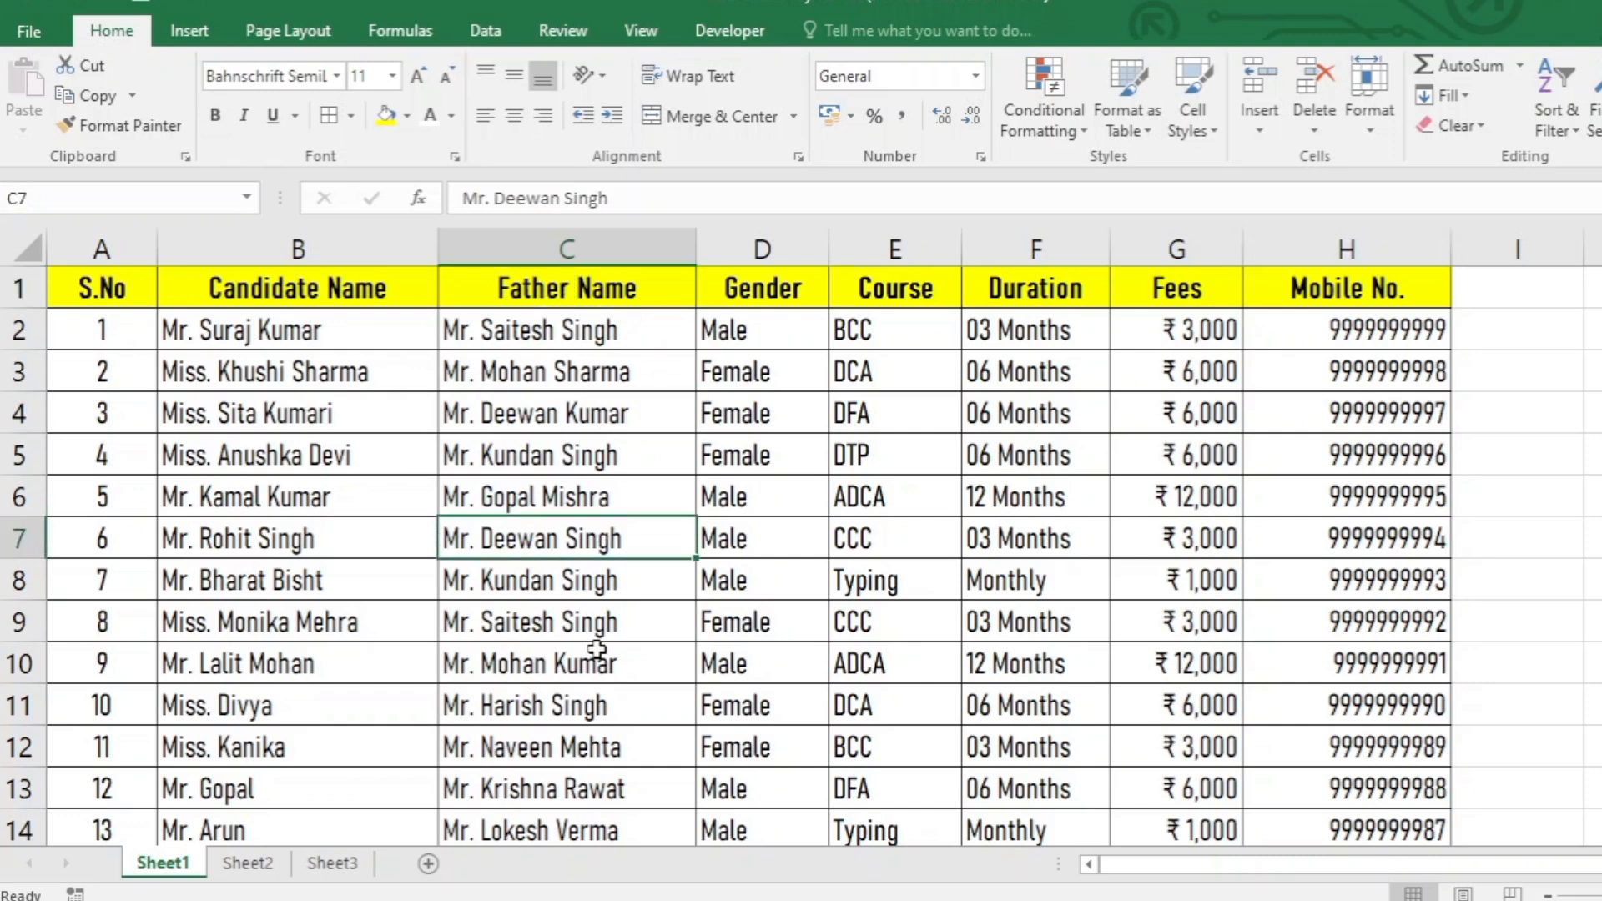
key(ctrl+space)
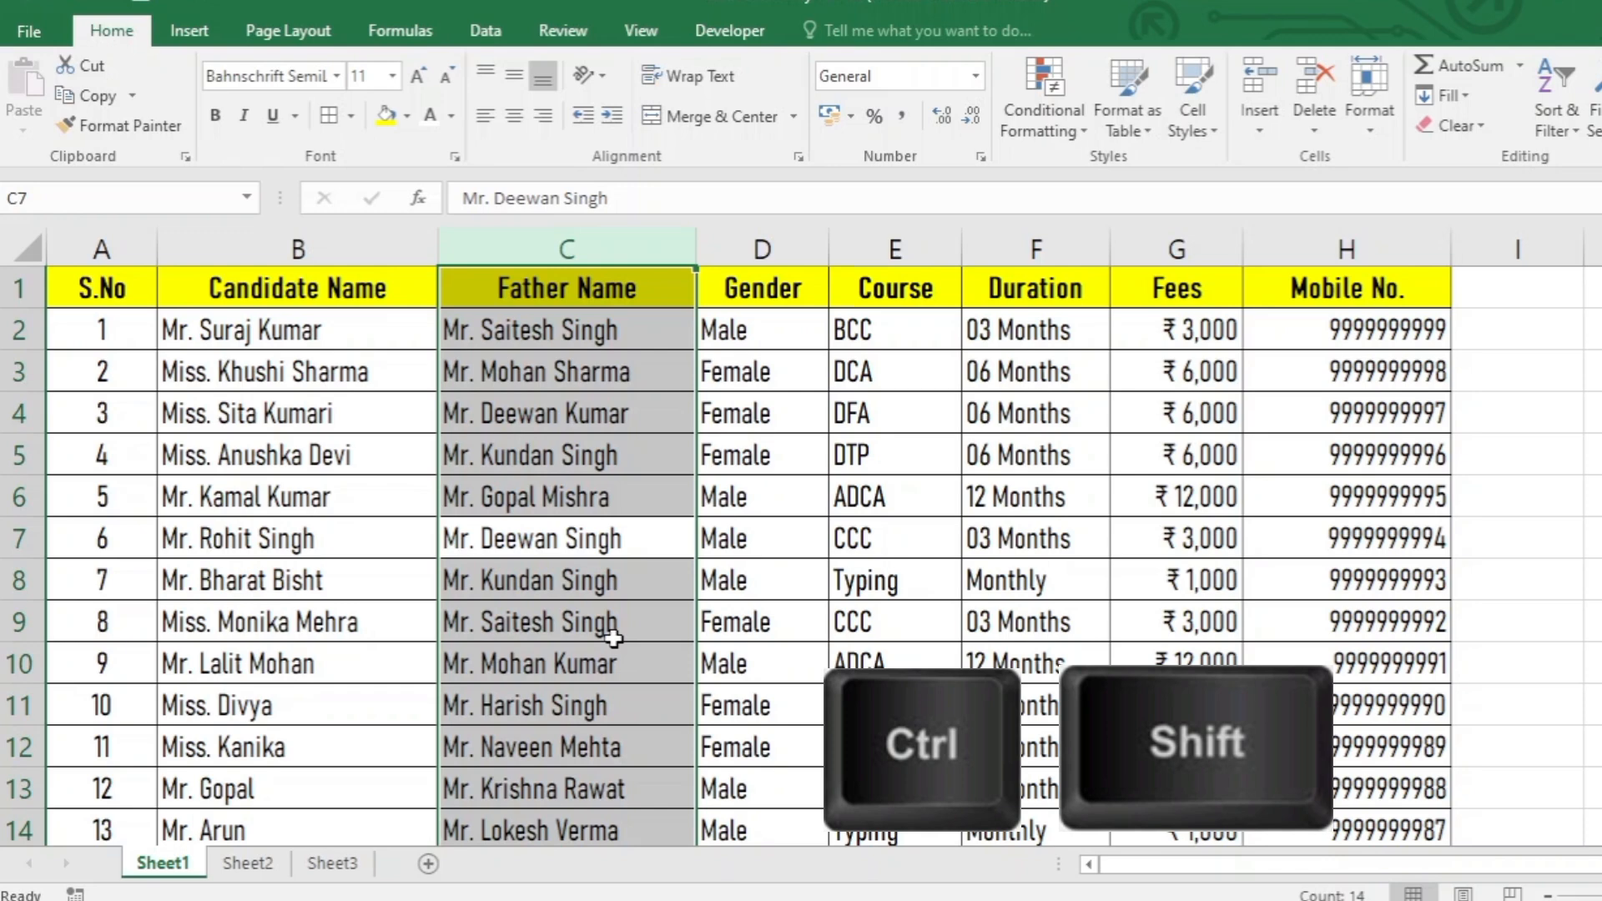
key(ctrl+shift+plus)
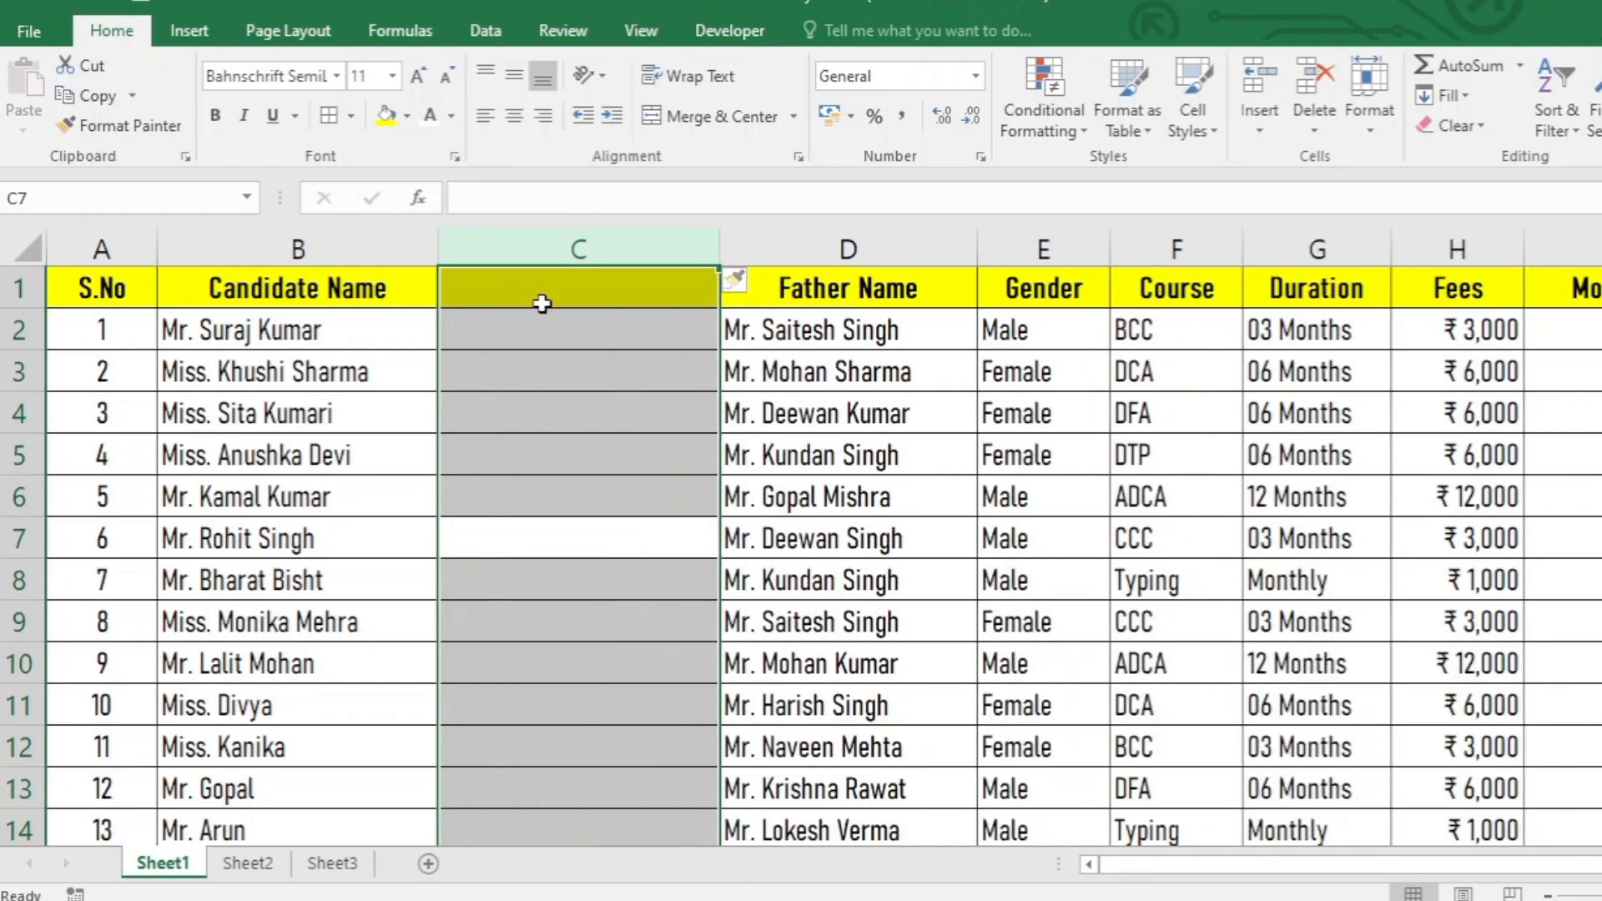
Step: Insert an entire row above the record with S.No 6 from cell A7, and undo the insertion
click(278, 523)
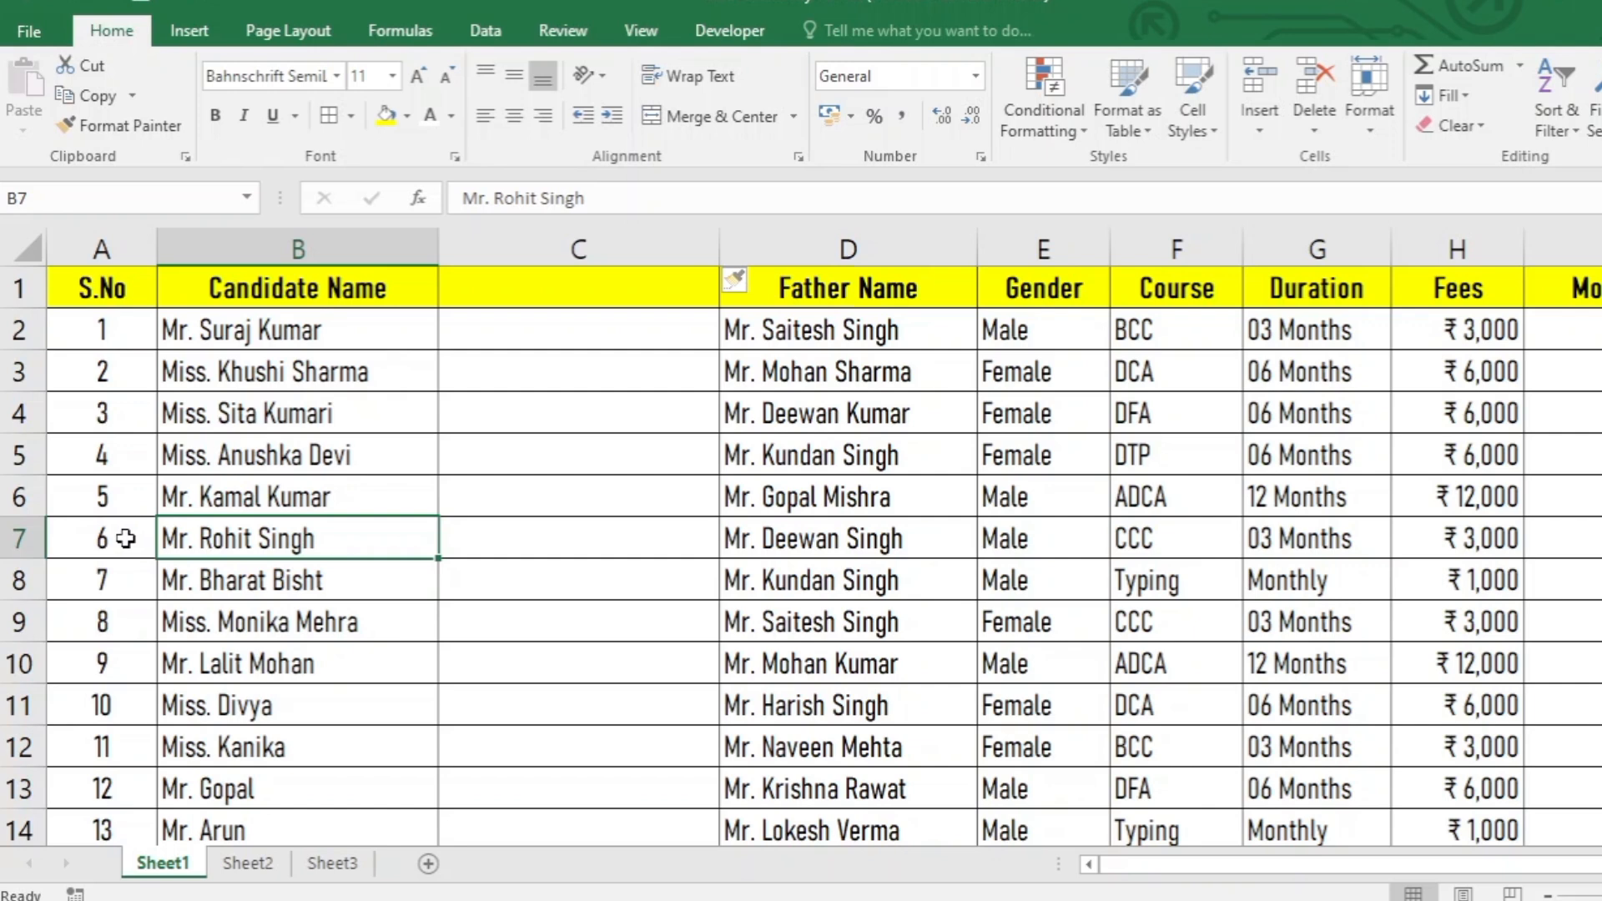
click(92, 538)
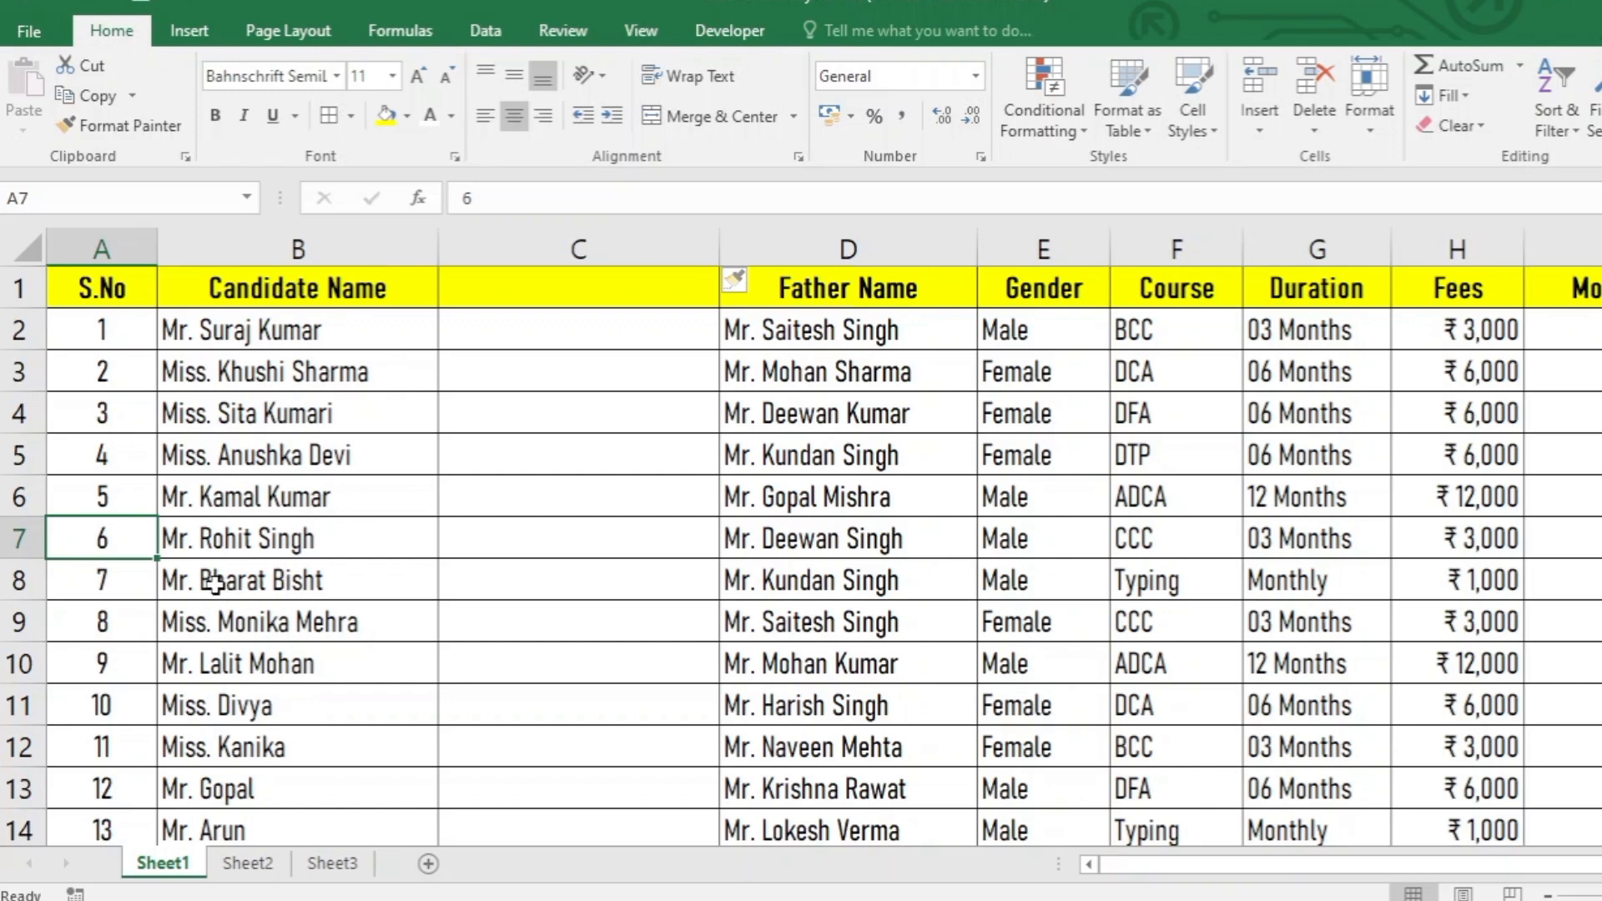
right_click(102, 540)
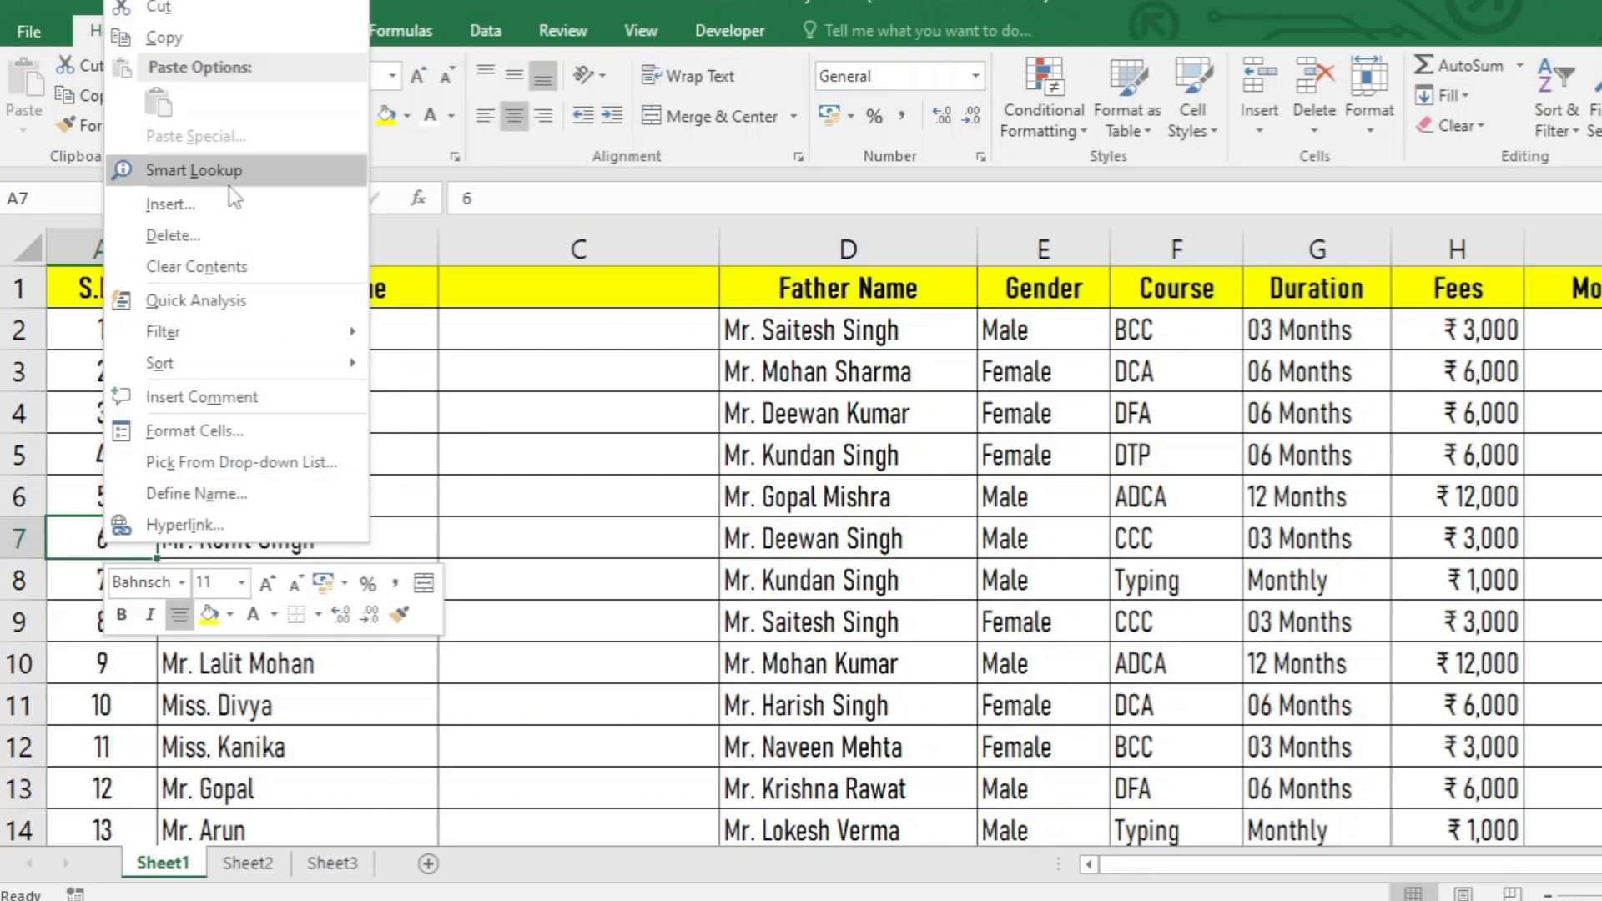
click(222, 209)
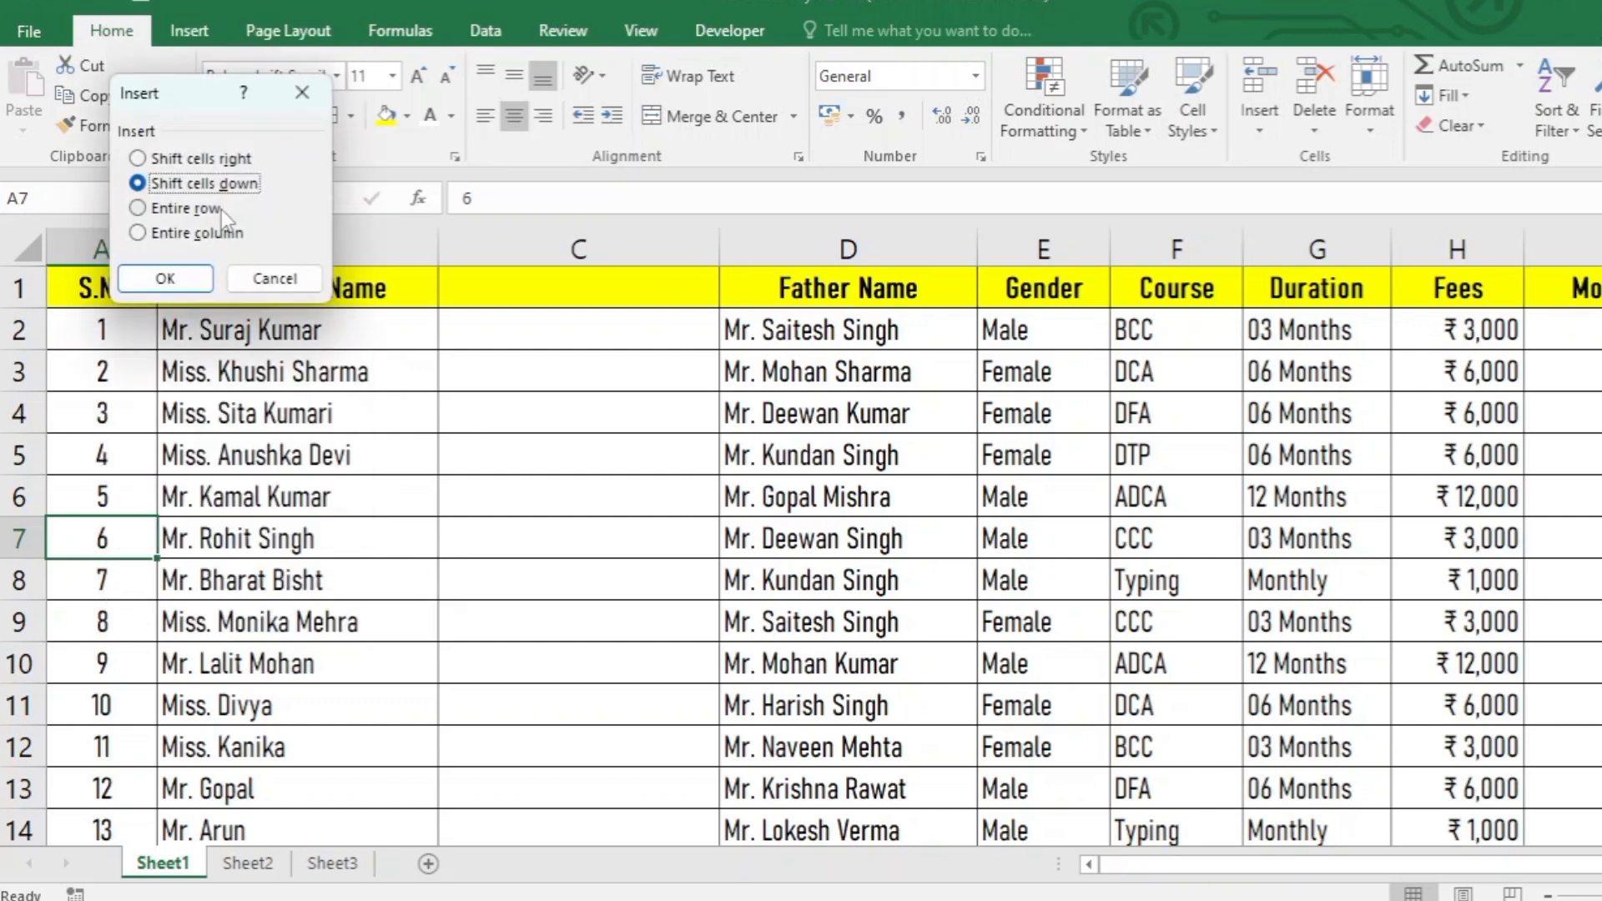
click(138, 208)
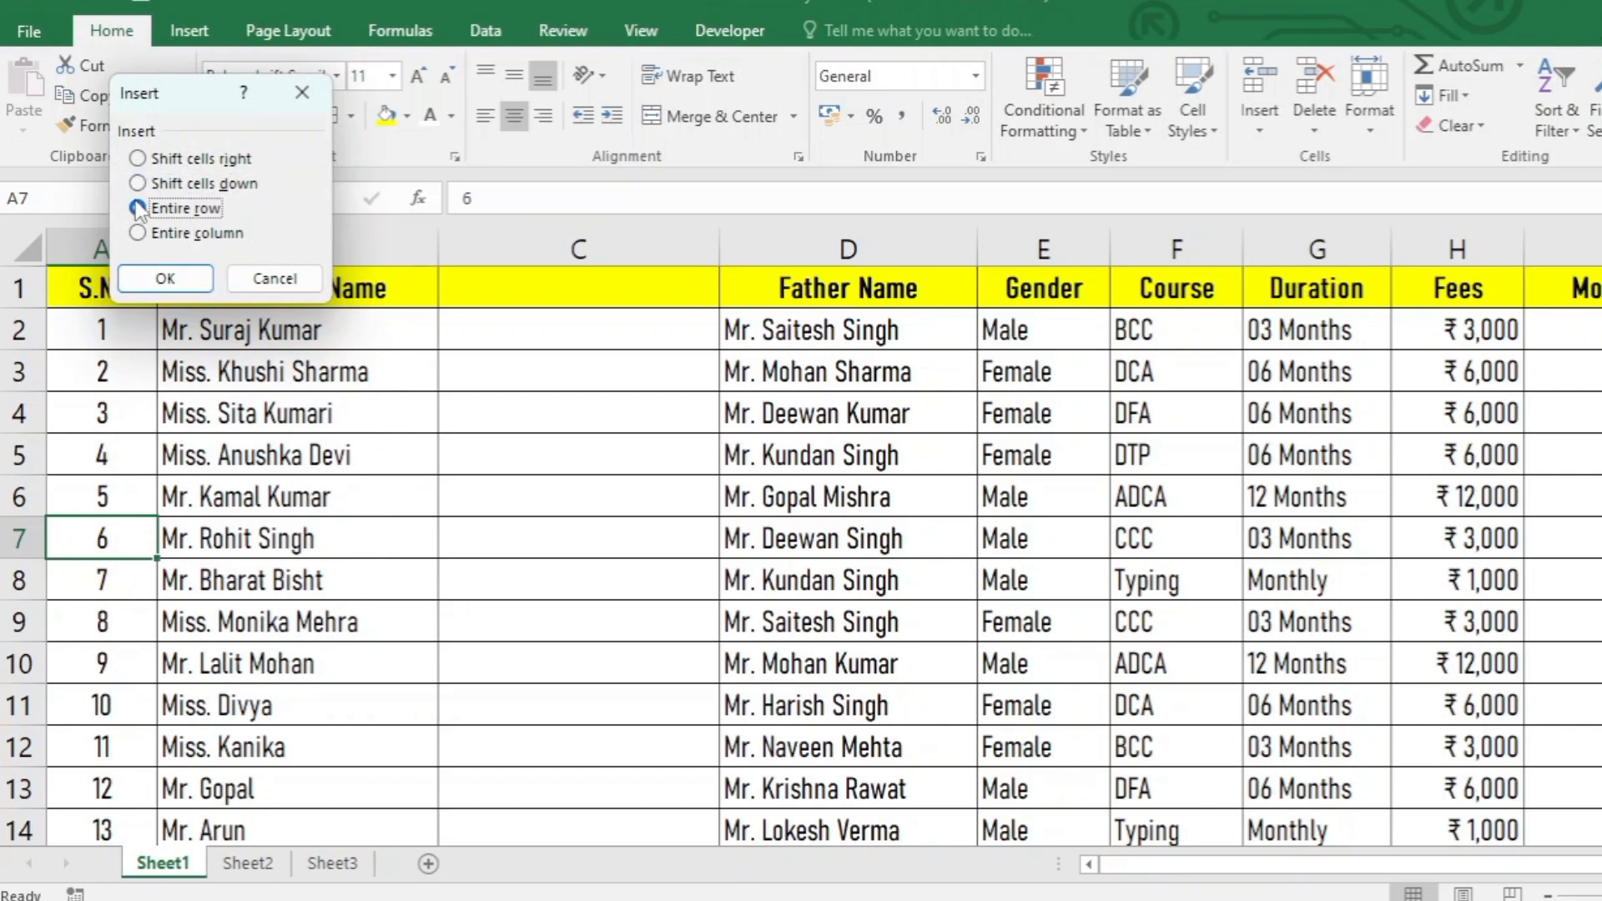
click(165, 278)
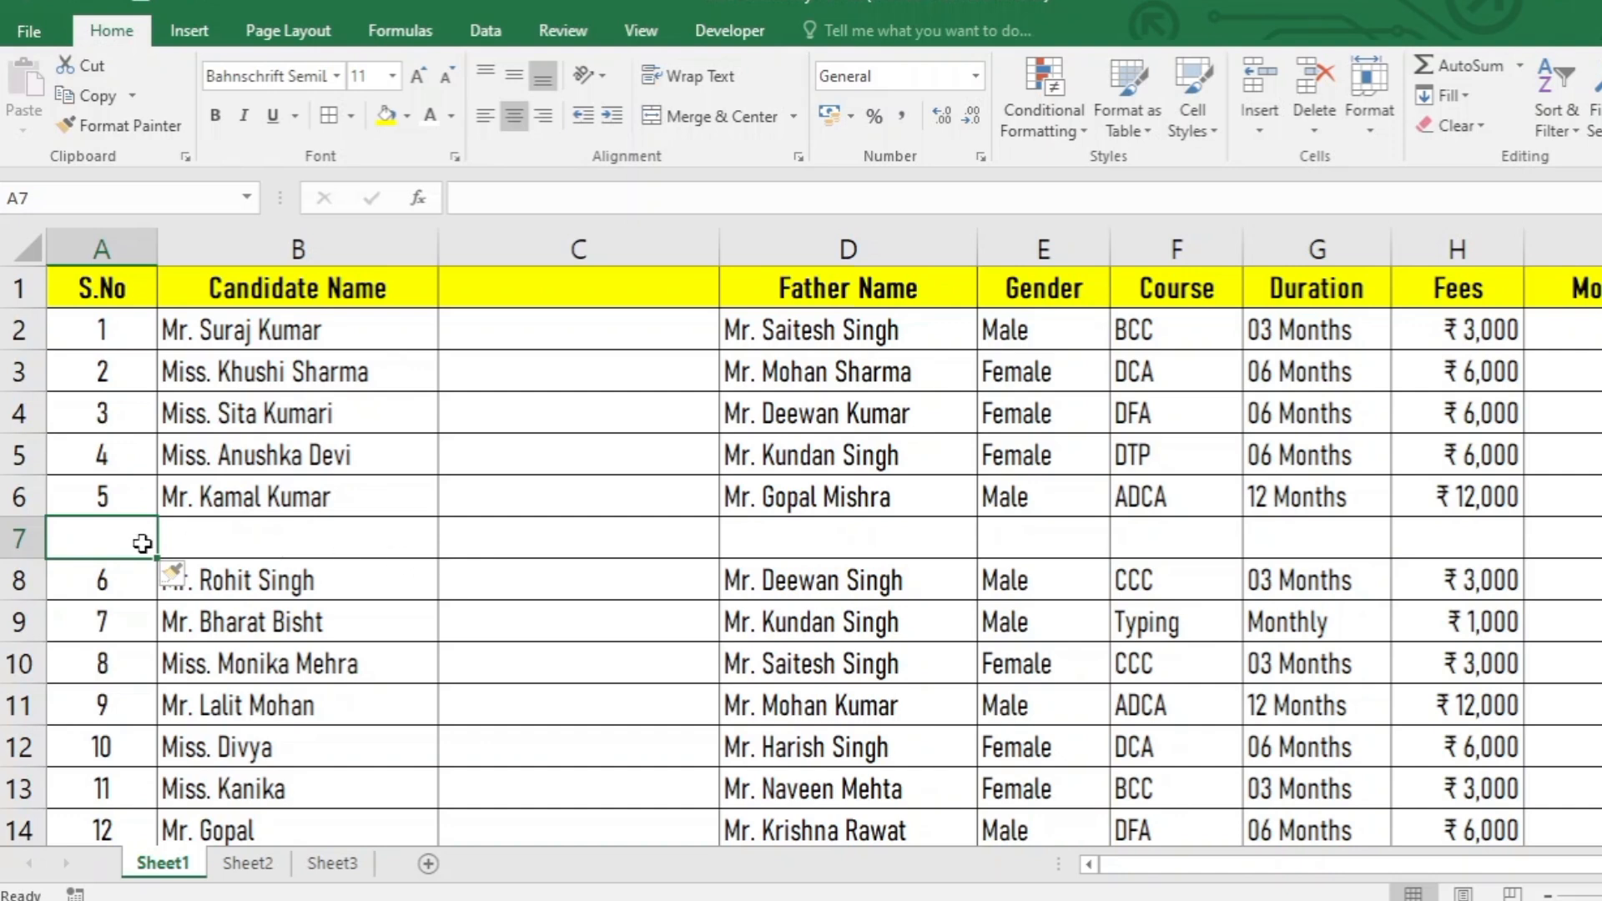
key(ctrl+z)
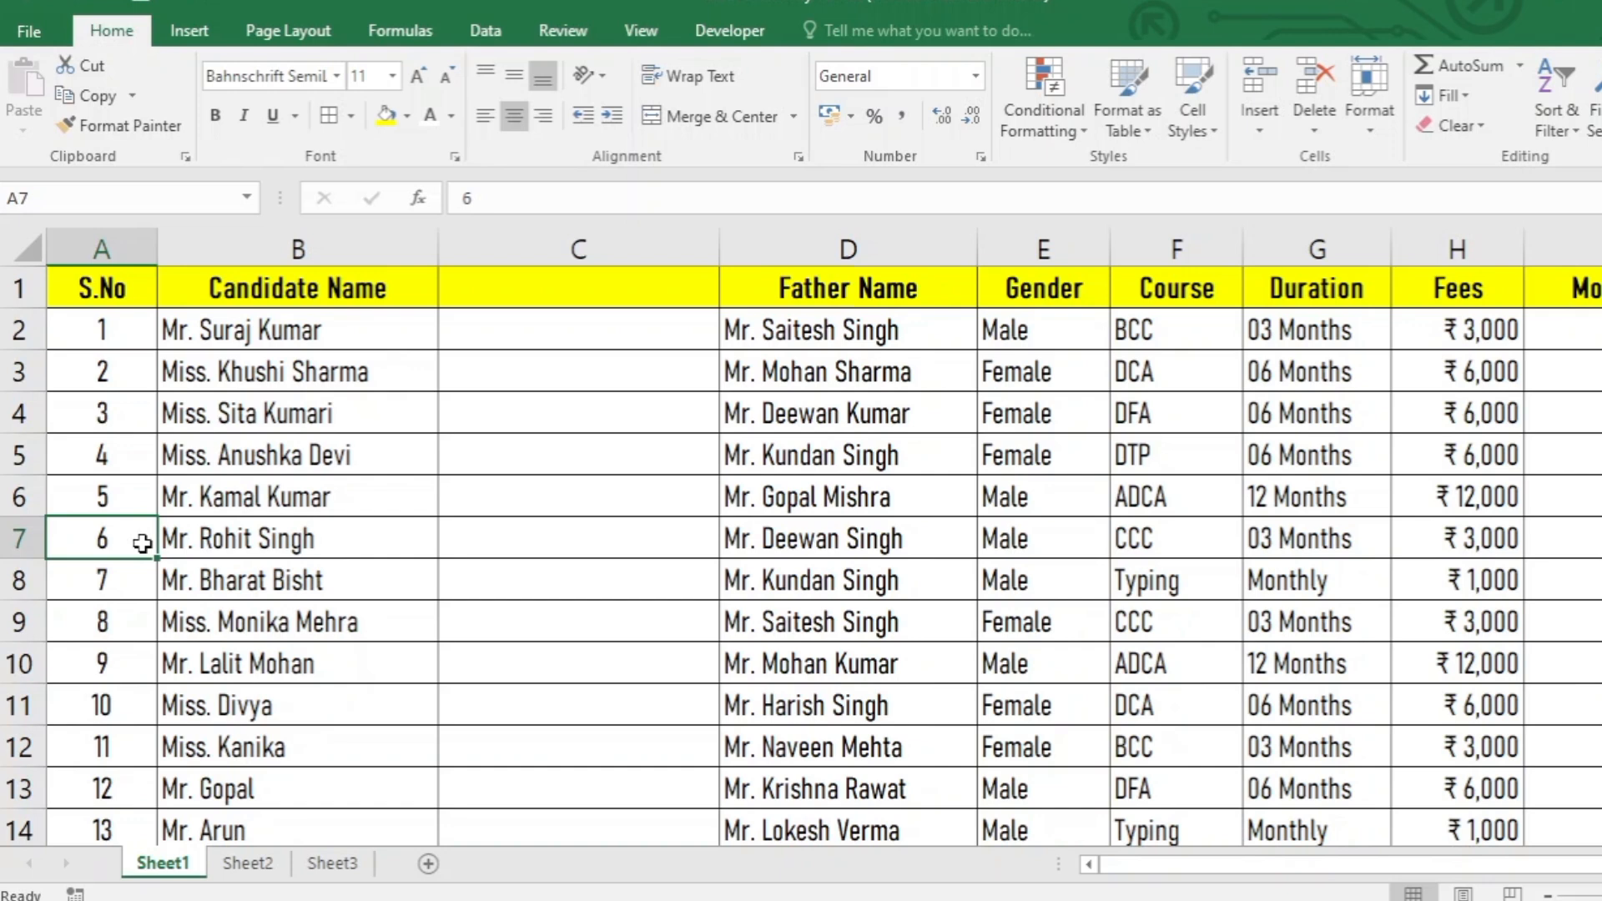
Step: Select the whole of row 7 and insert a blank row above it
click(269, 540)
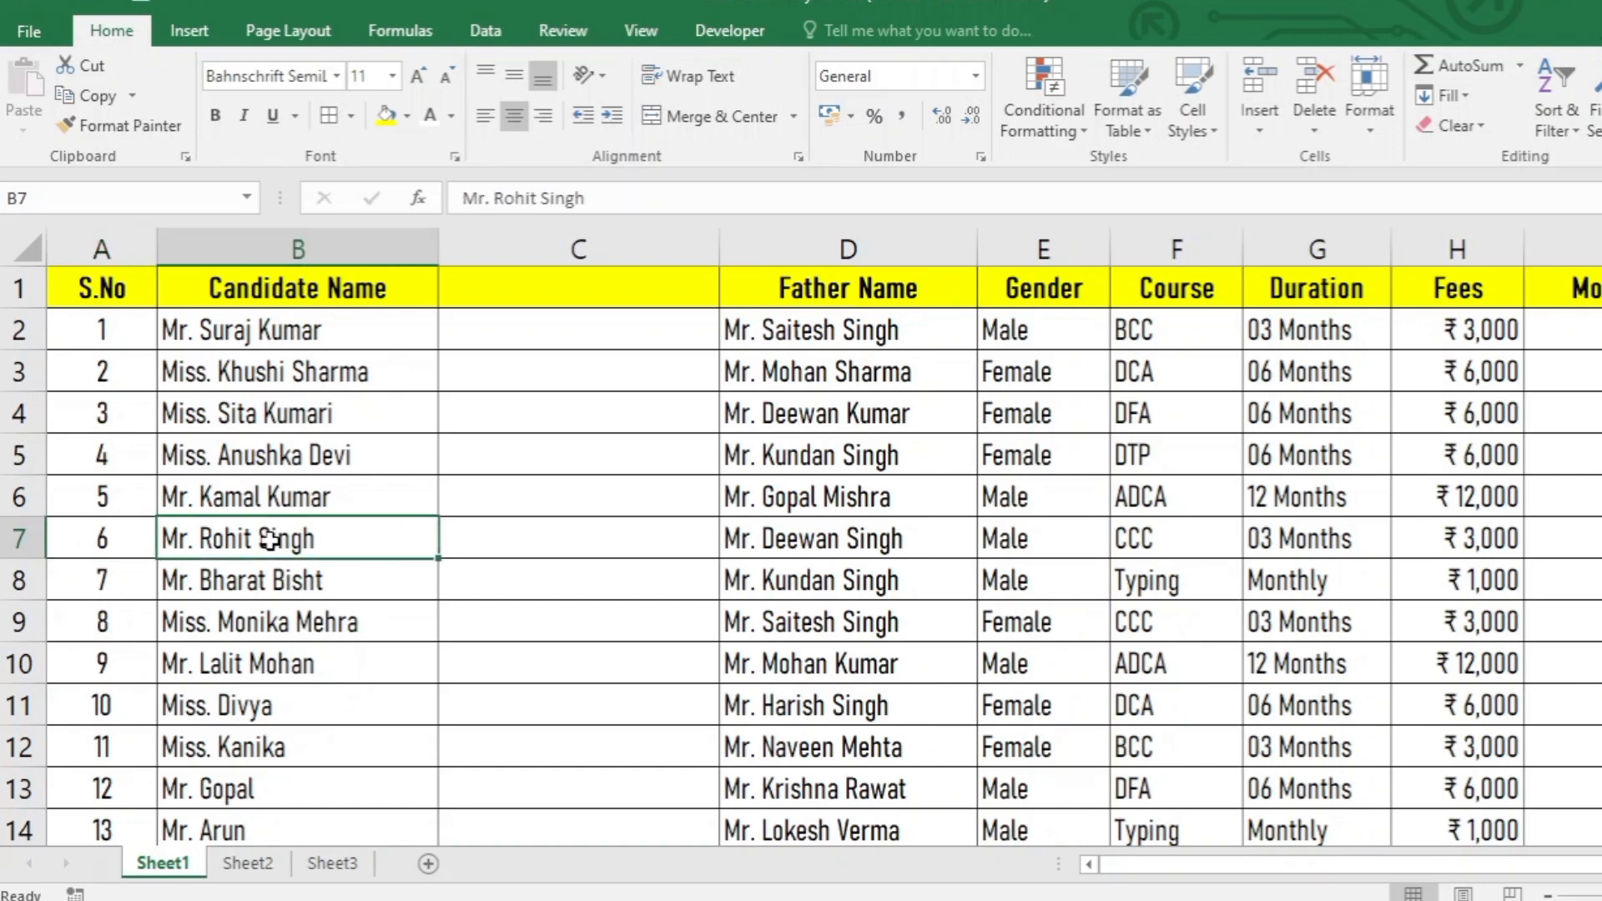
click(913, 544)
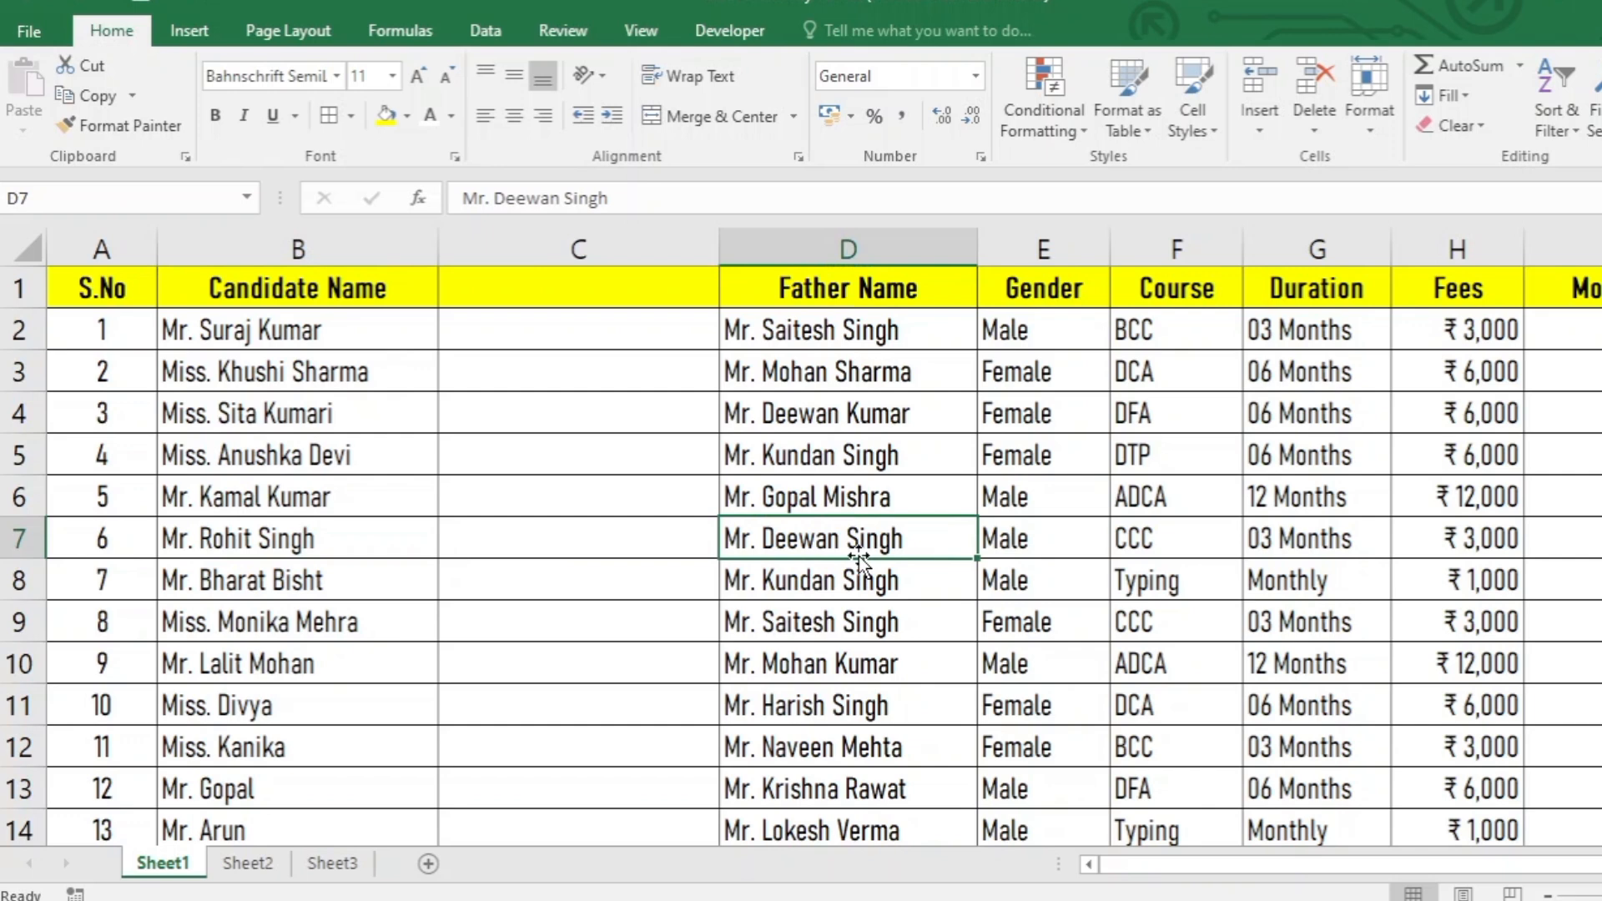
key(shift+space)
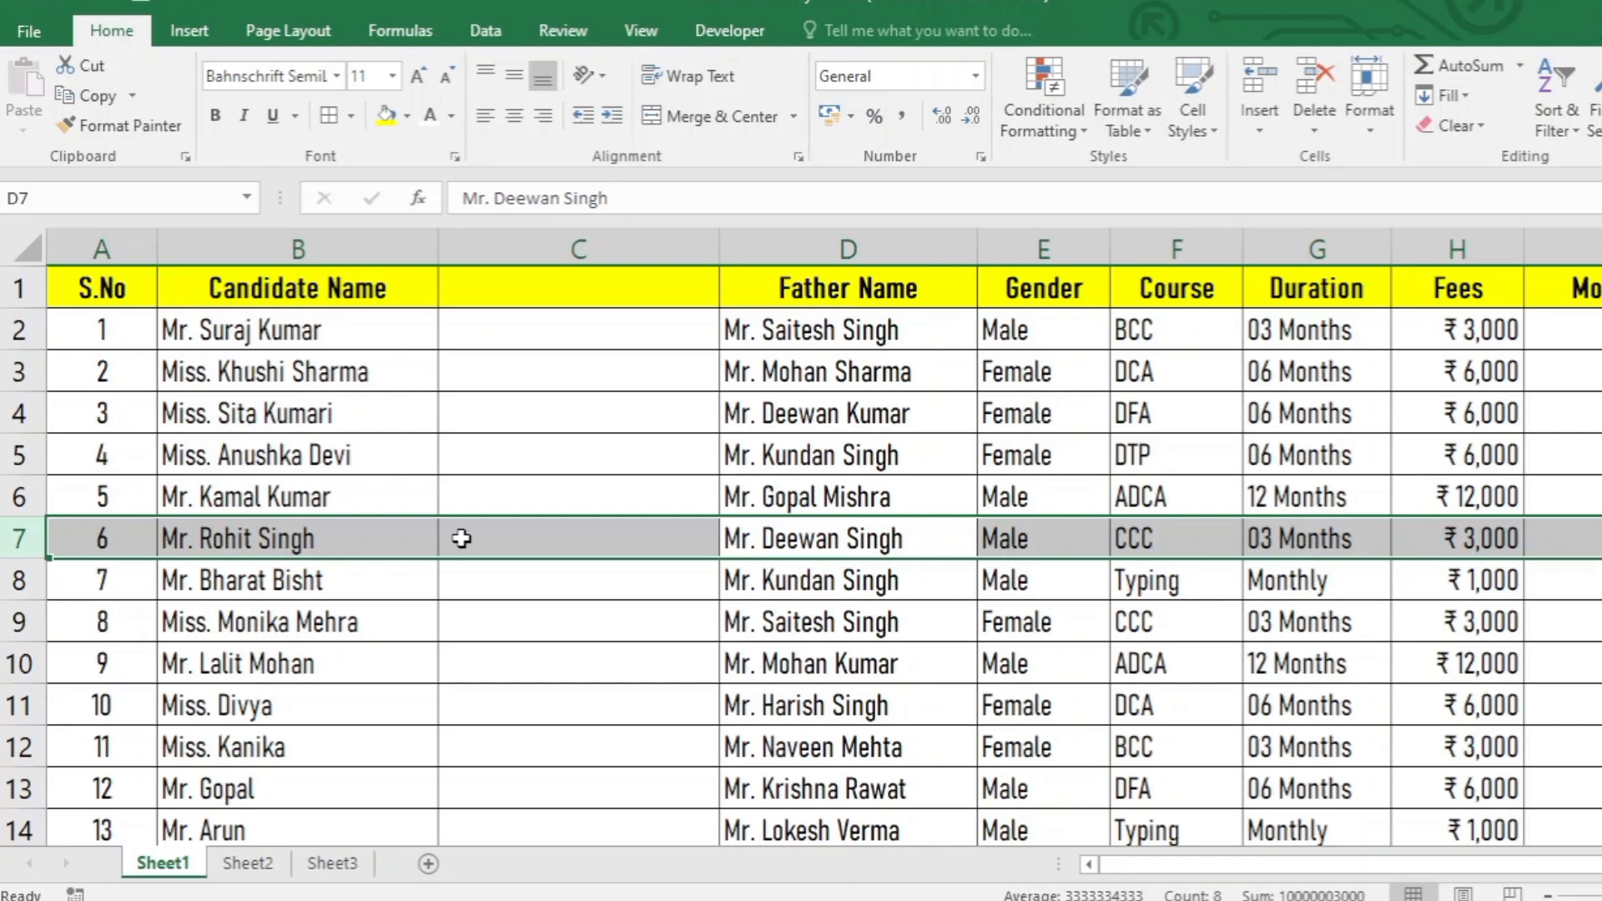
key(ctrl)
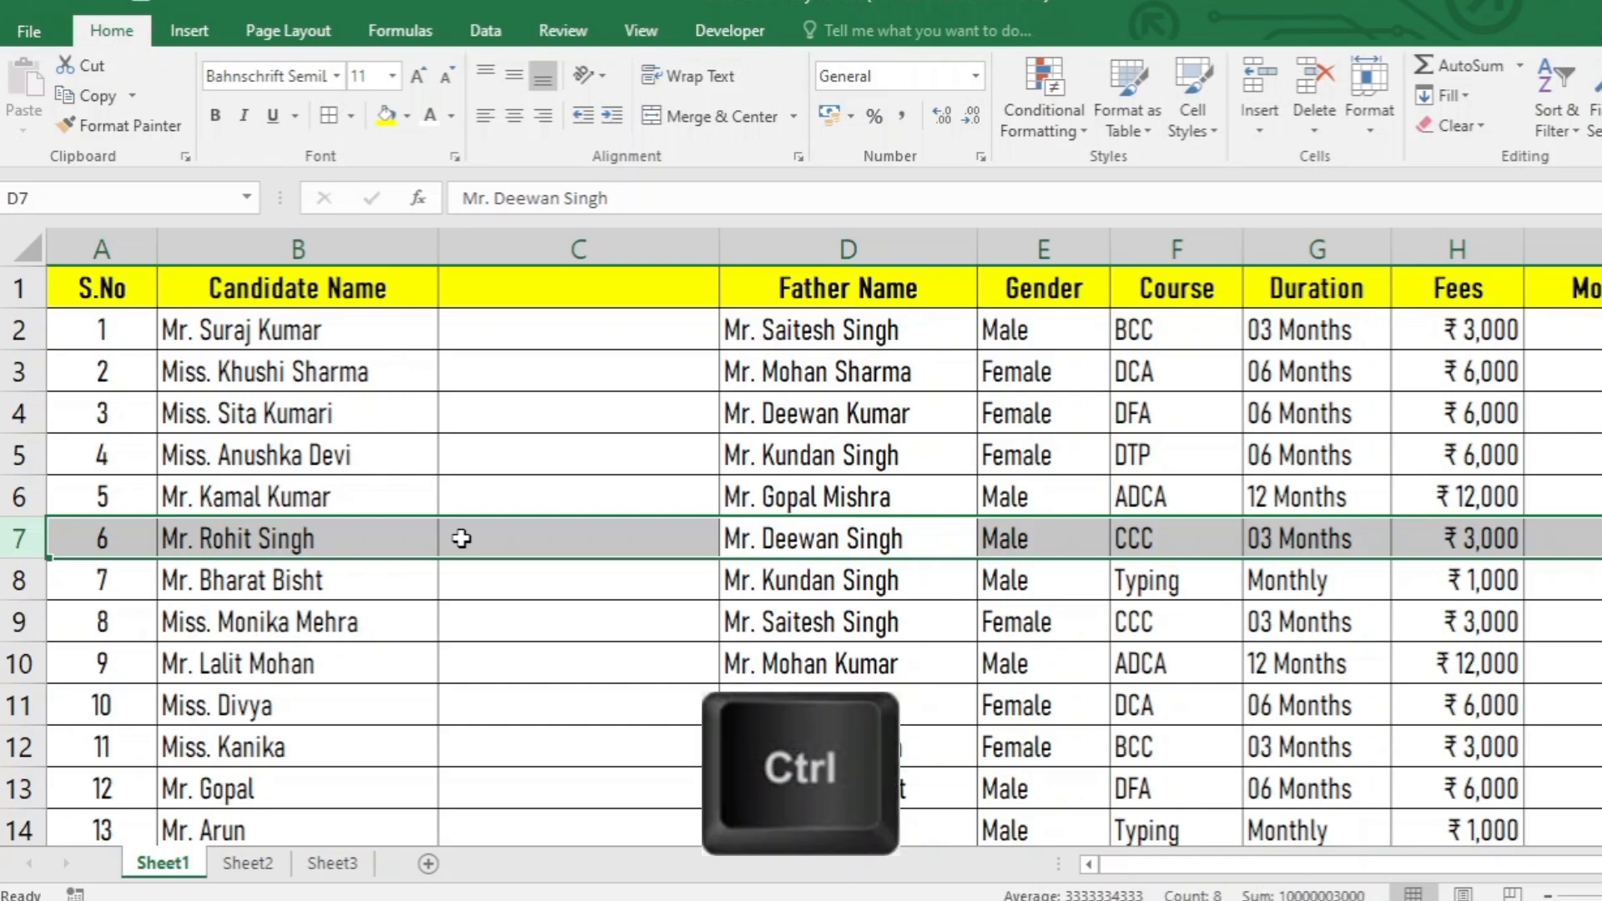
key(shift)
key(ctrl+shift+plus)
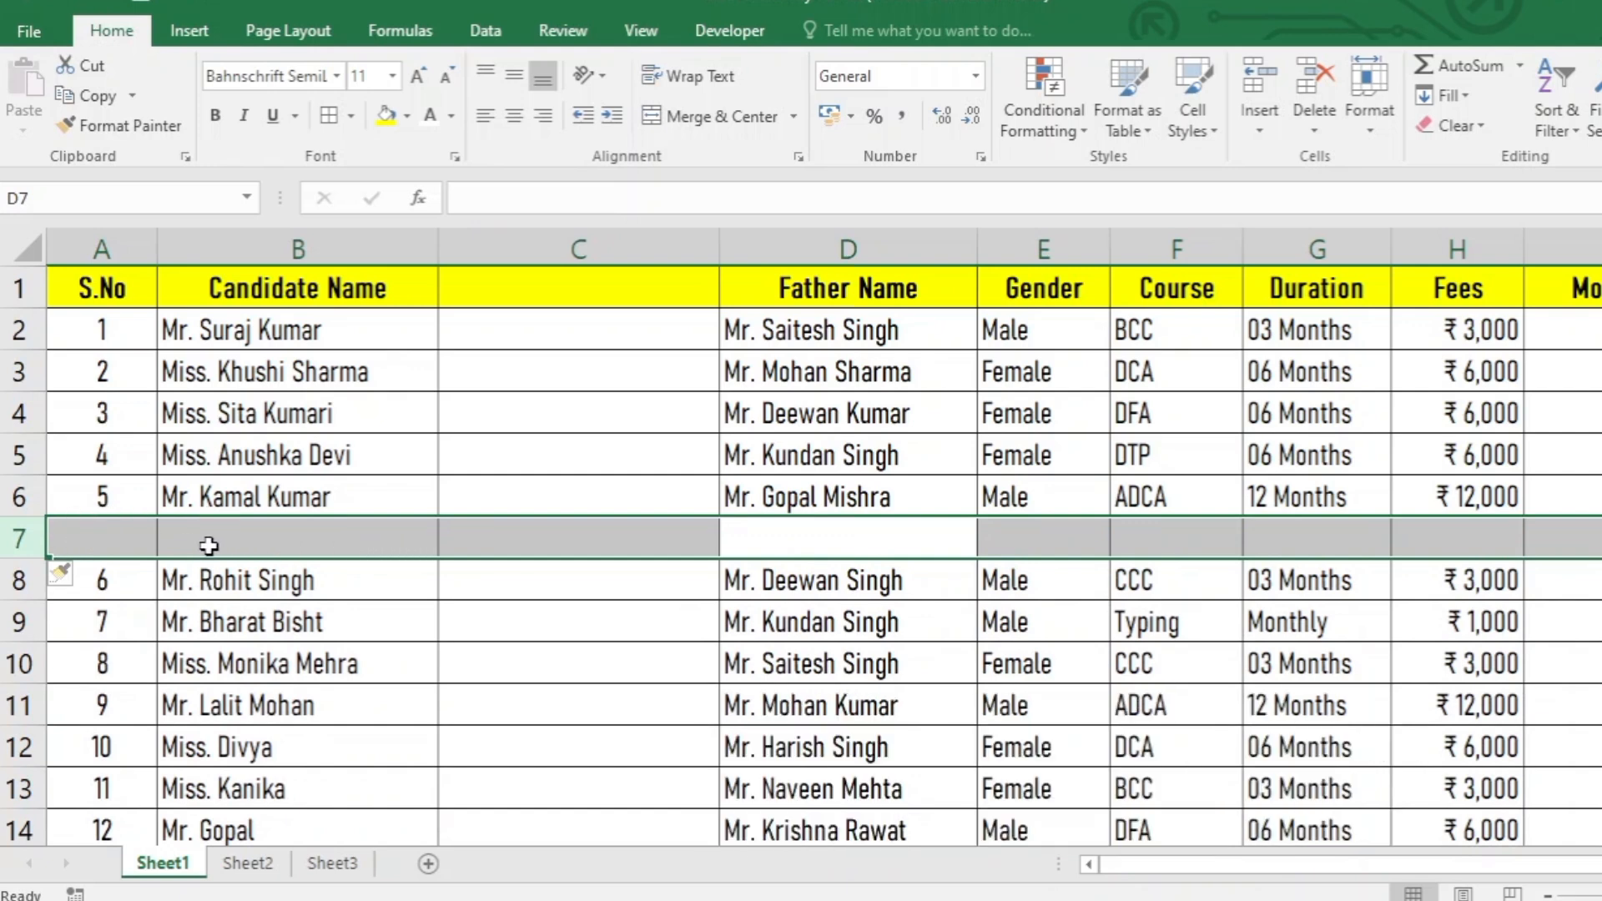
Step: Select the blank row 7 and delete it from the table
click(242, 569)
click(251, 542)
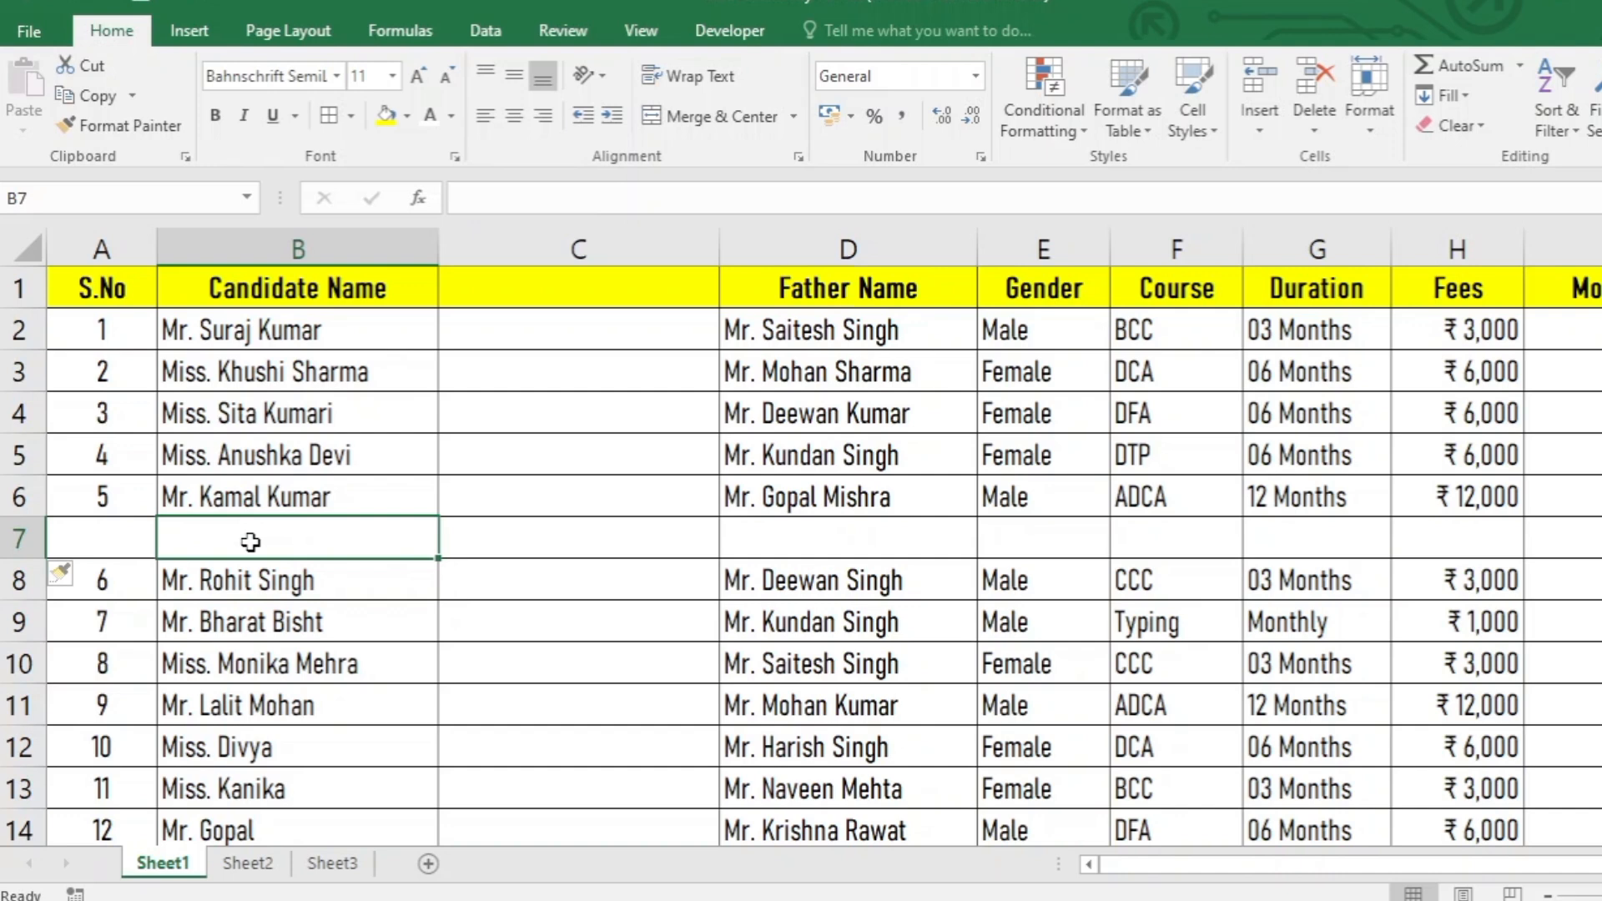
key(shift+space)
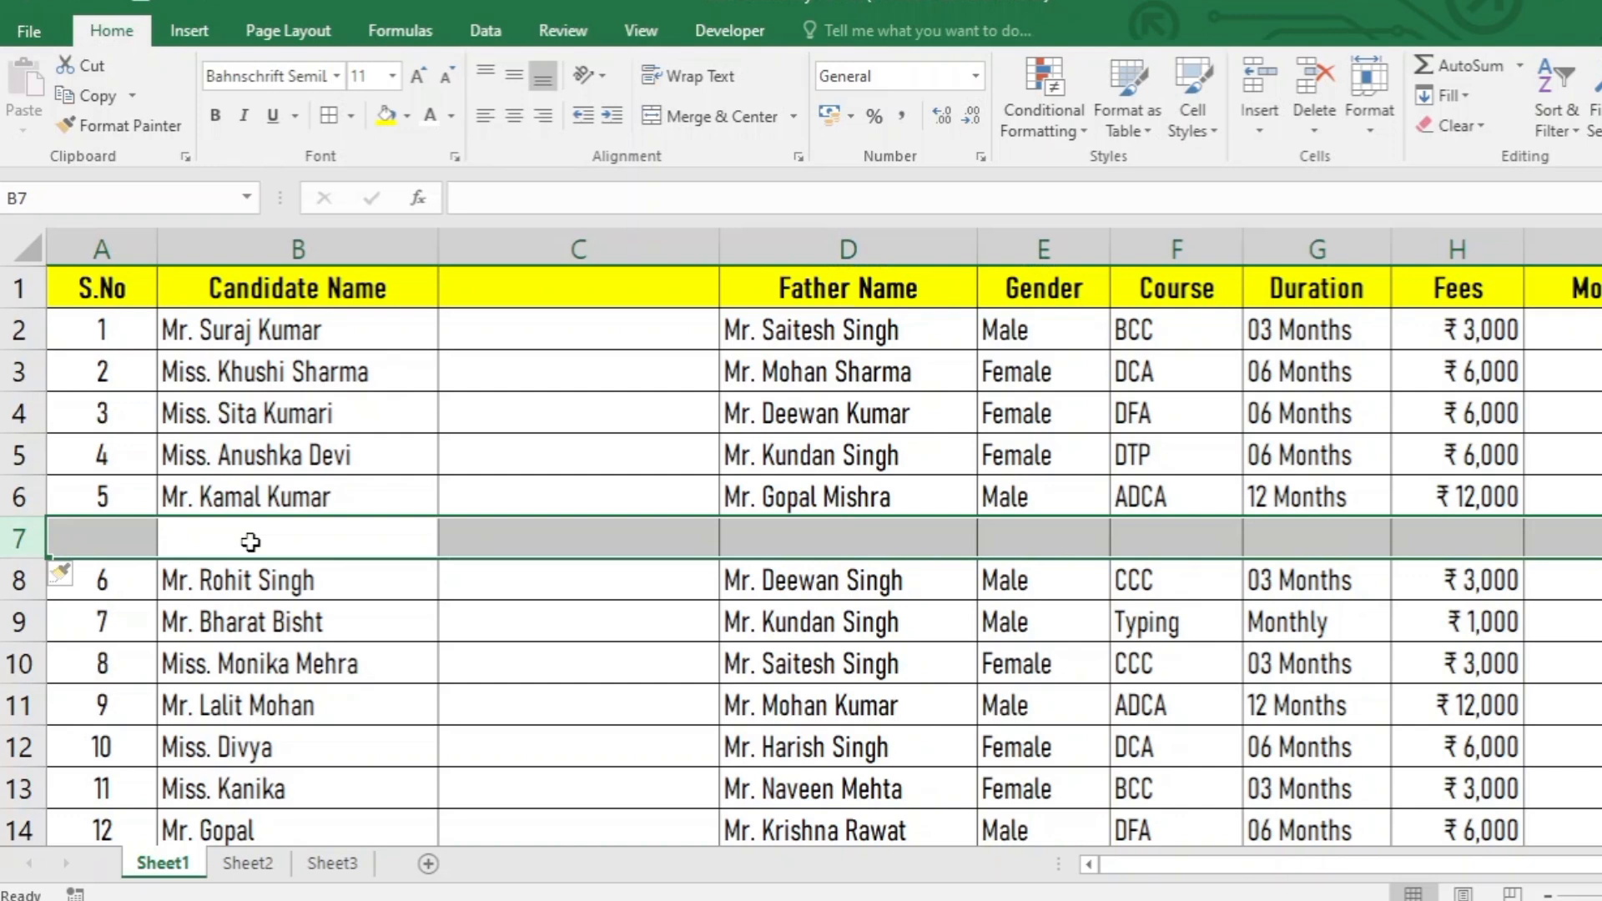
key(ctrl+minus)
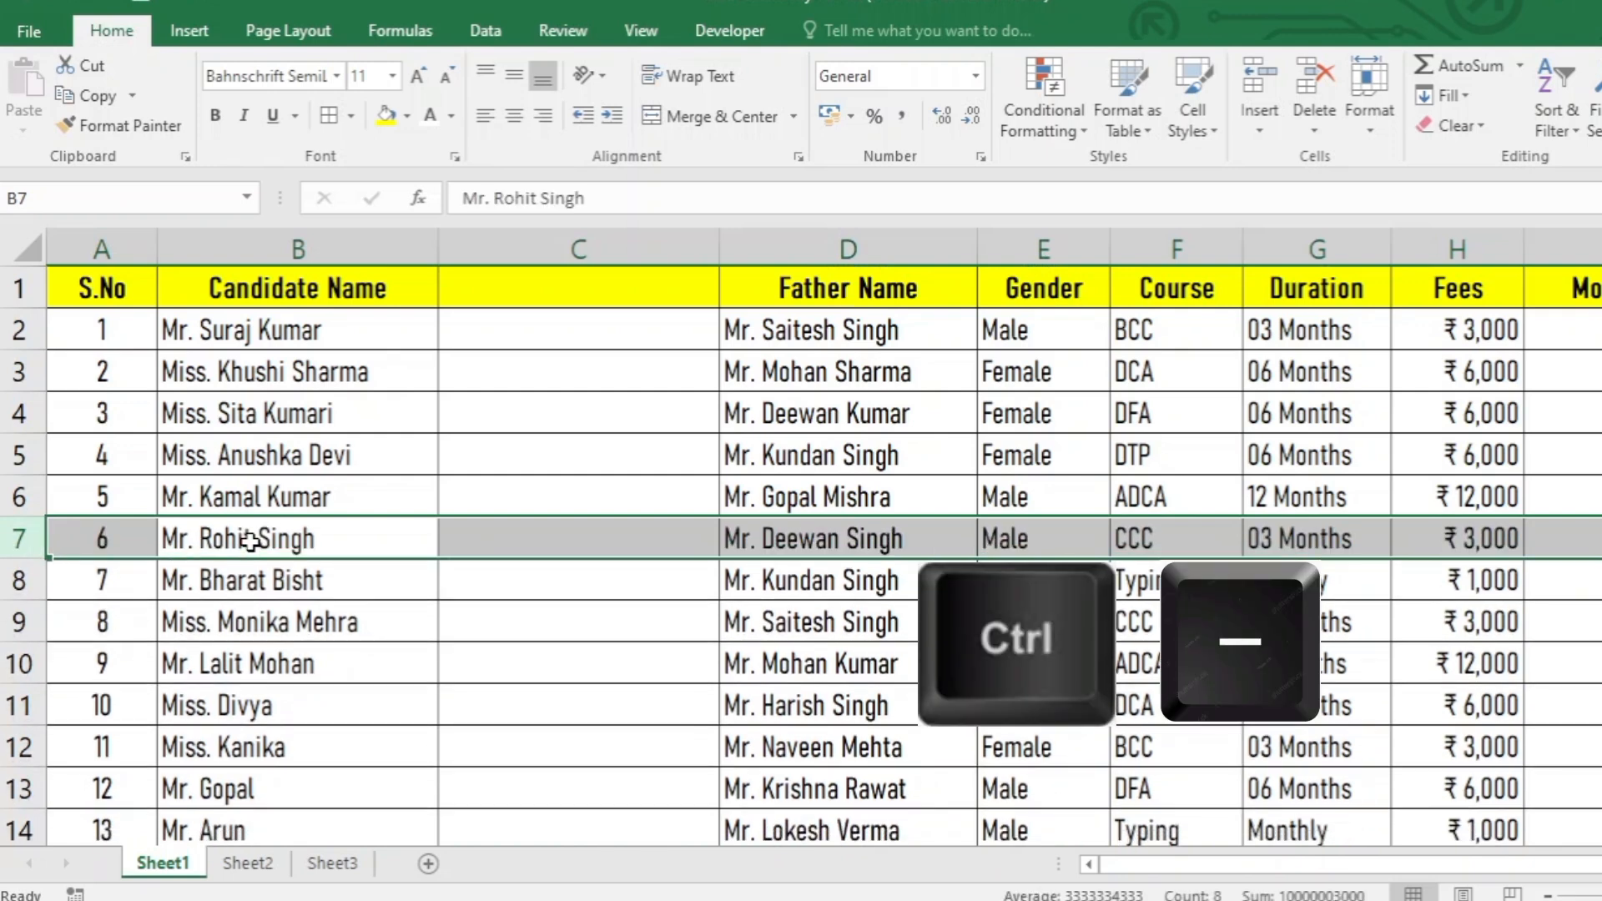
click(136, 614)
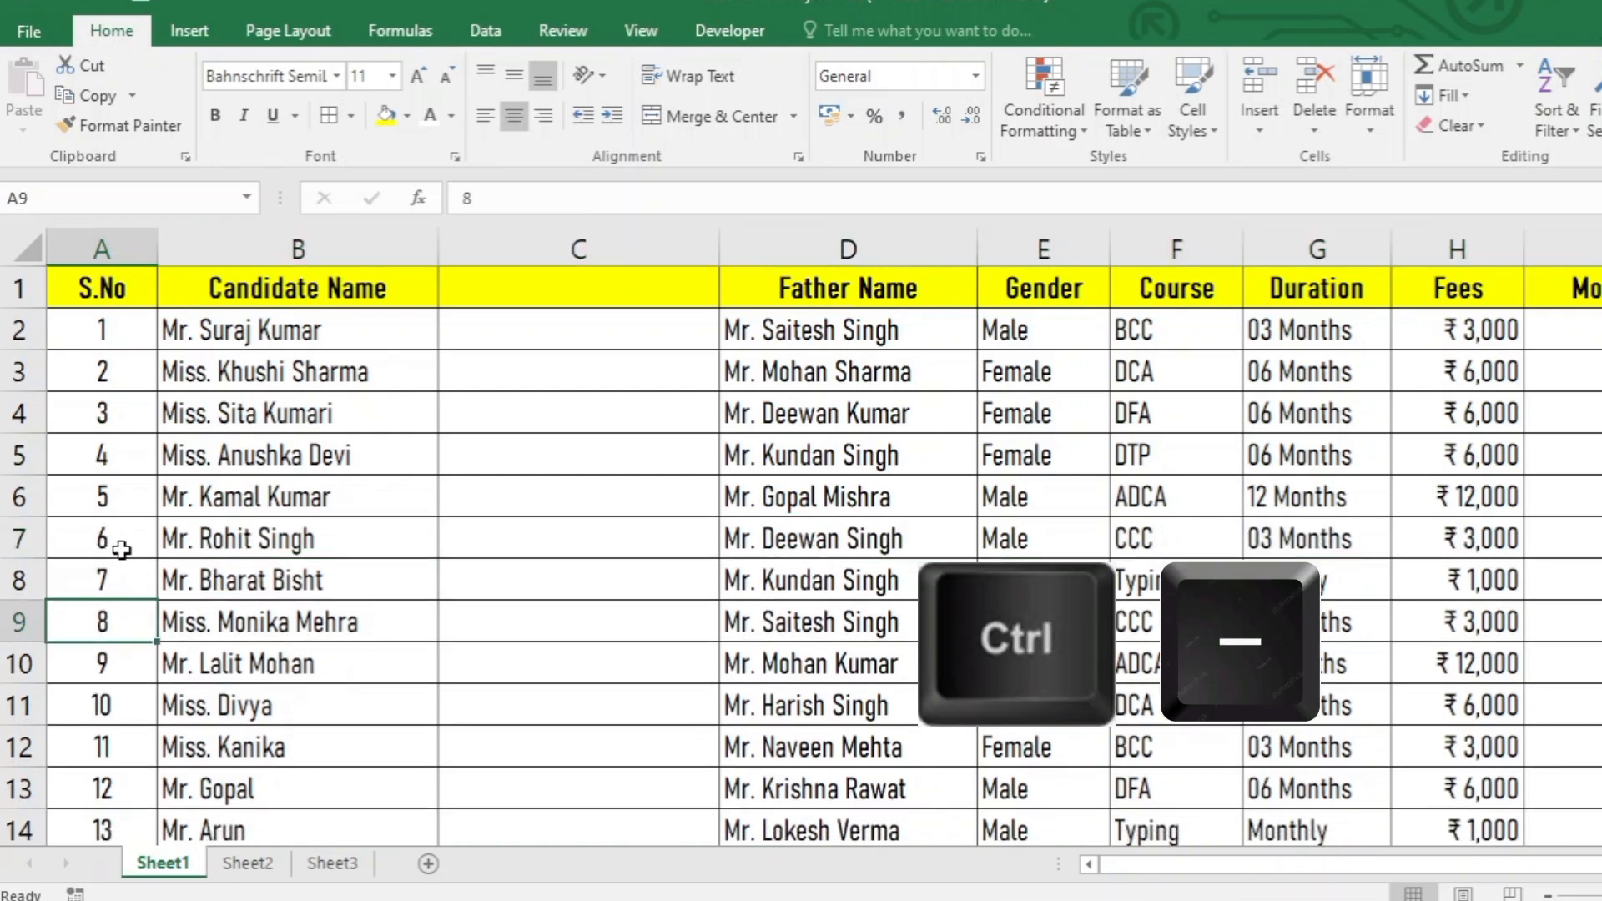
Step: Select the whole blank column between Candidate Name and Father Name and delete it
click(581, 287)
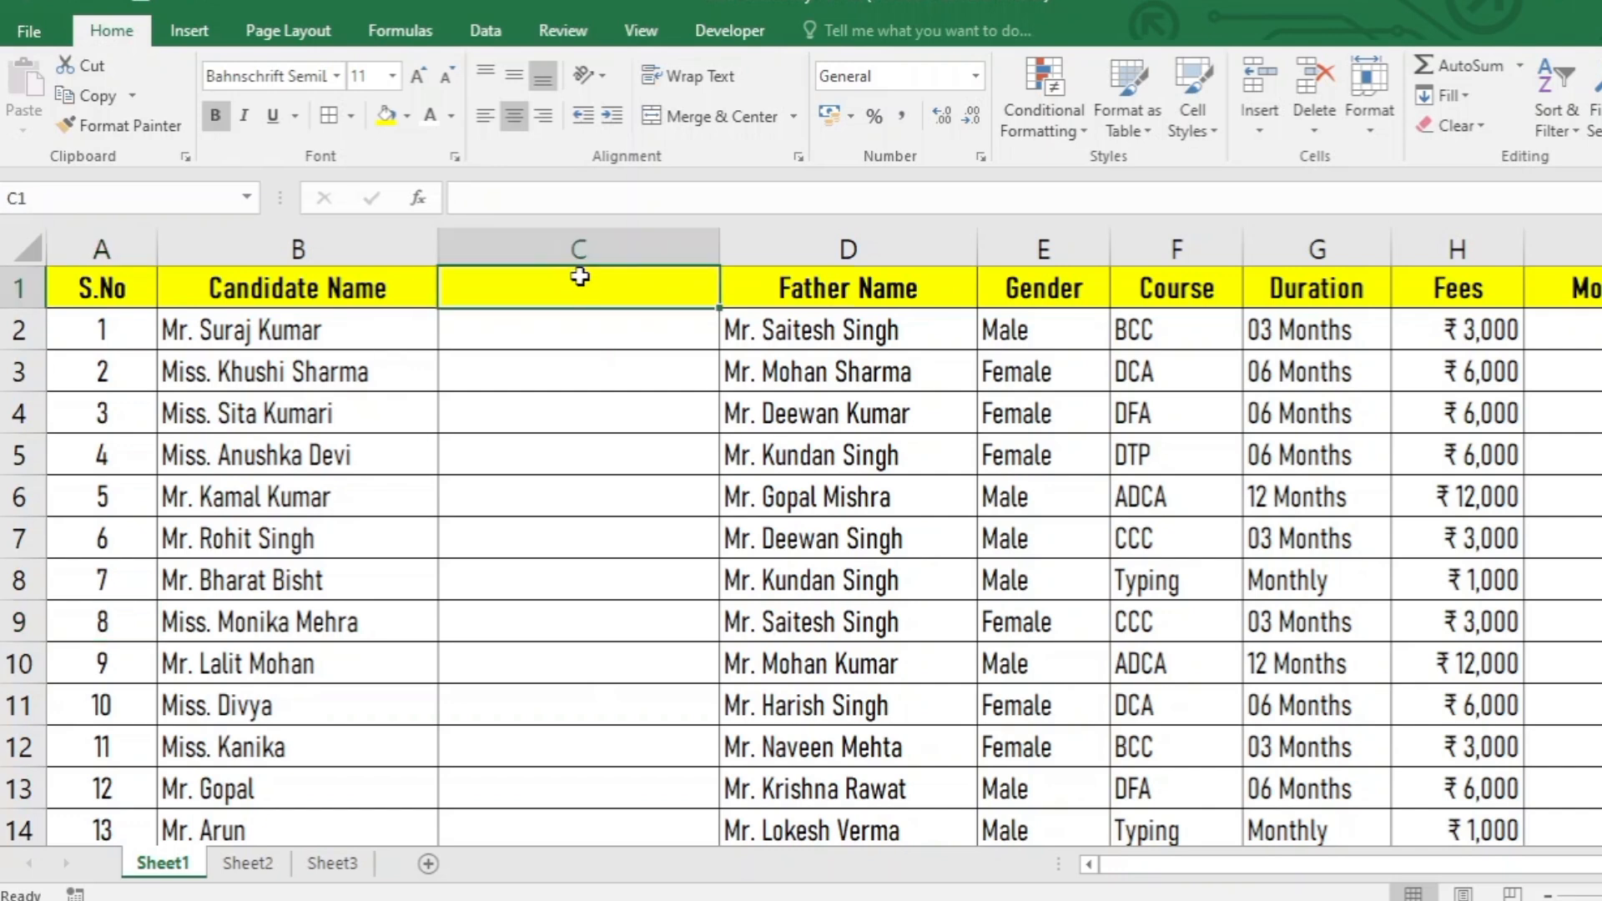
click(551, 506)
key(ctrl+space)
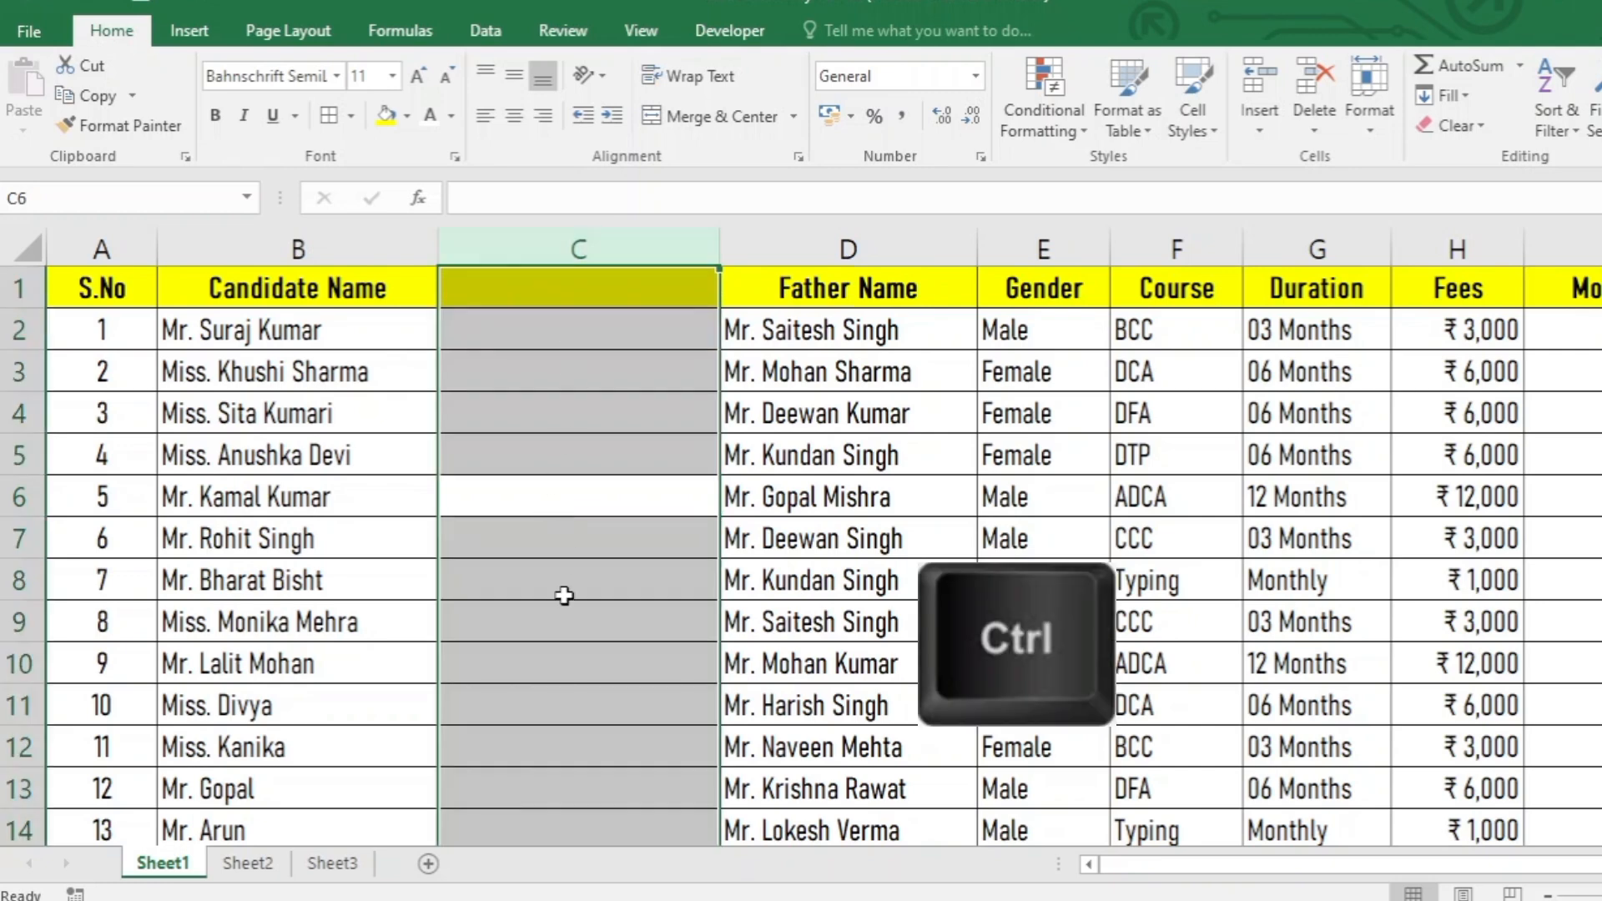
key(ctrl+minus)
key(ctrl+minus)
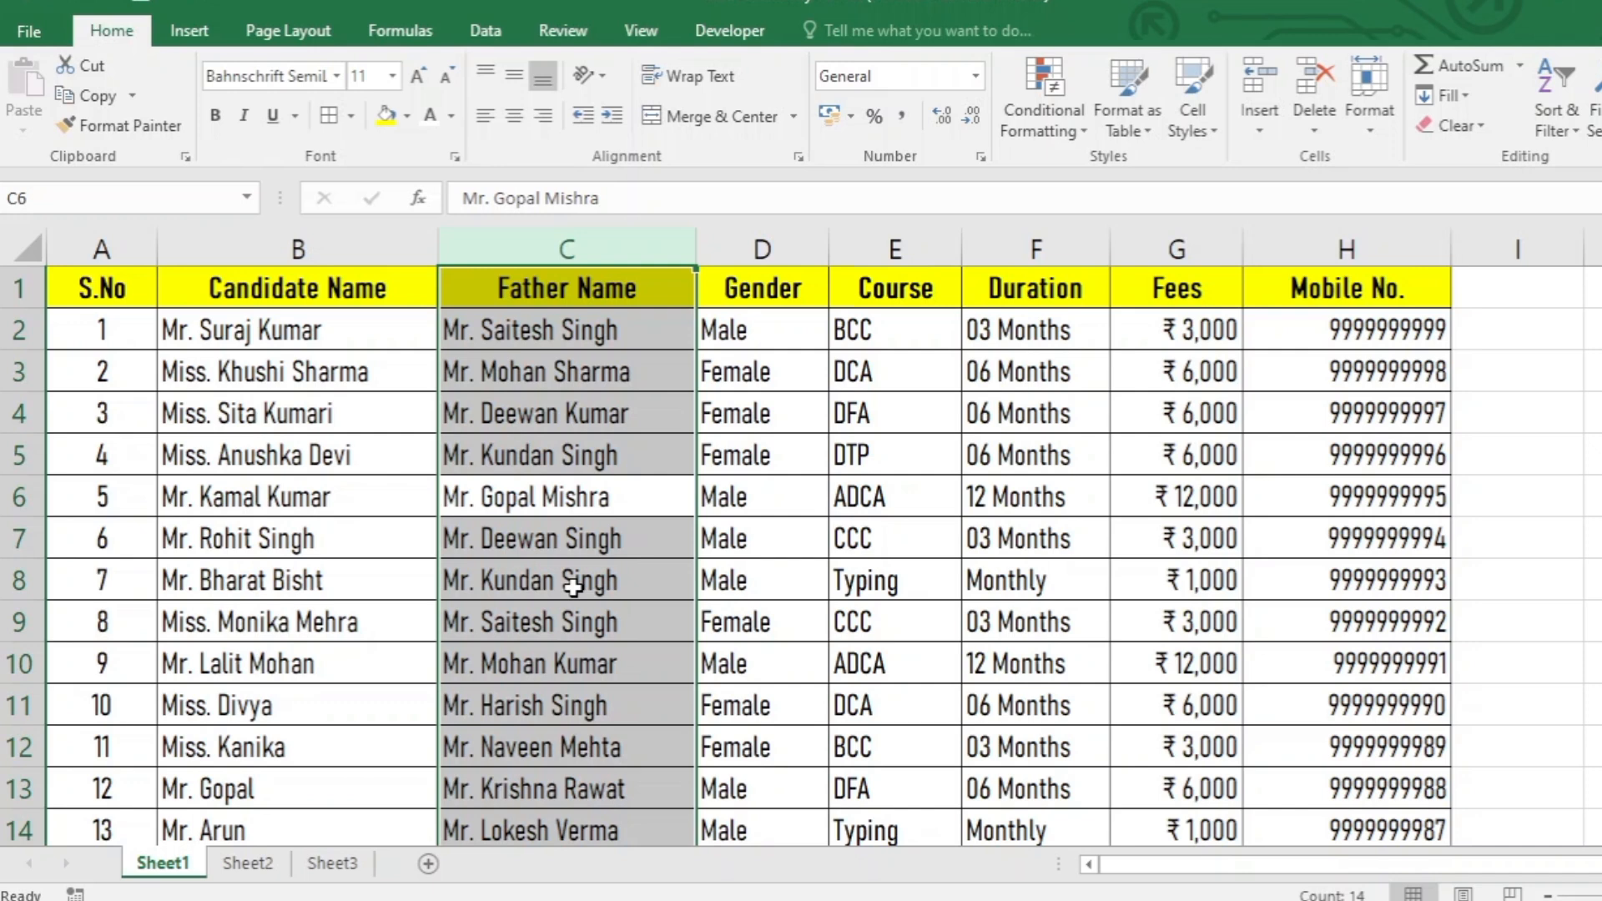
Step: Select the entire candidate table, from the S.No header in A1 through the last record in the Mobile No. column
click(573, 586)
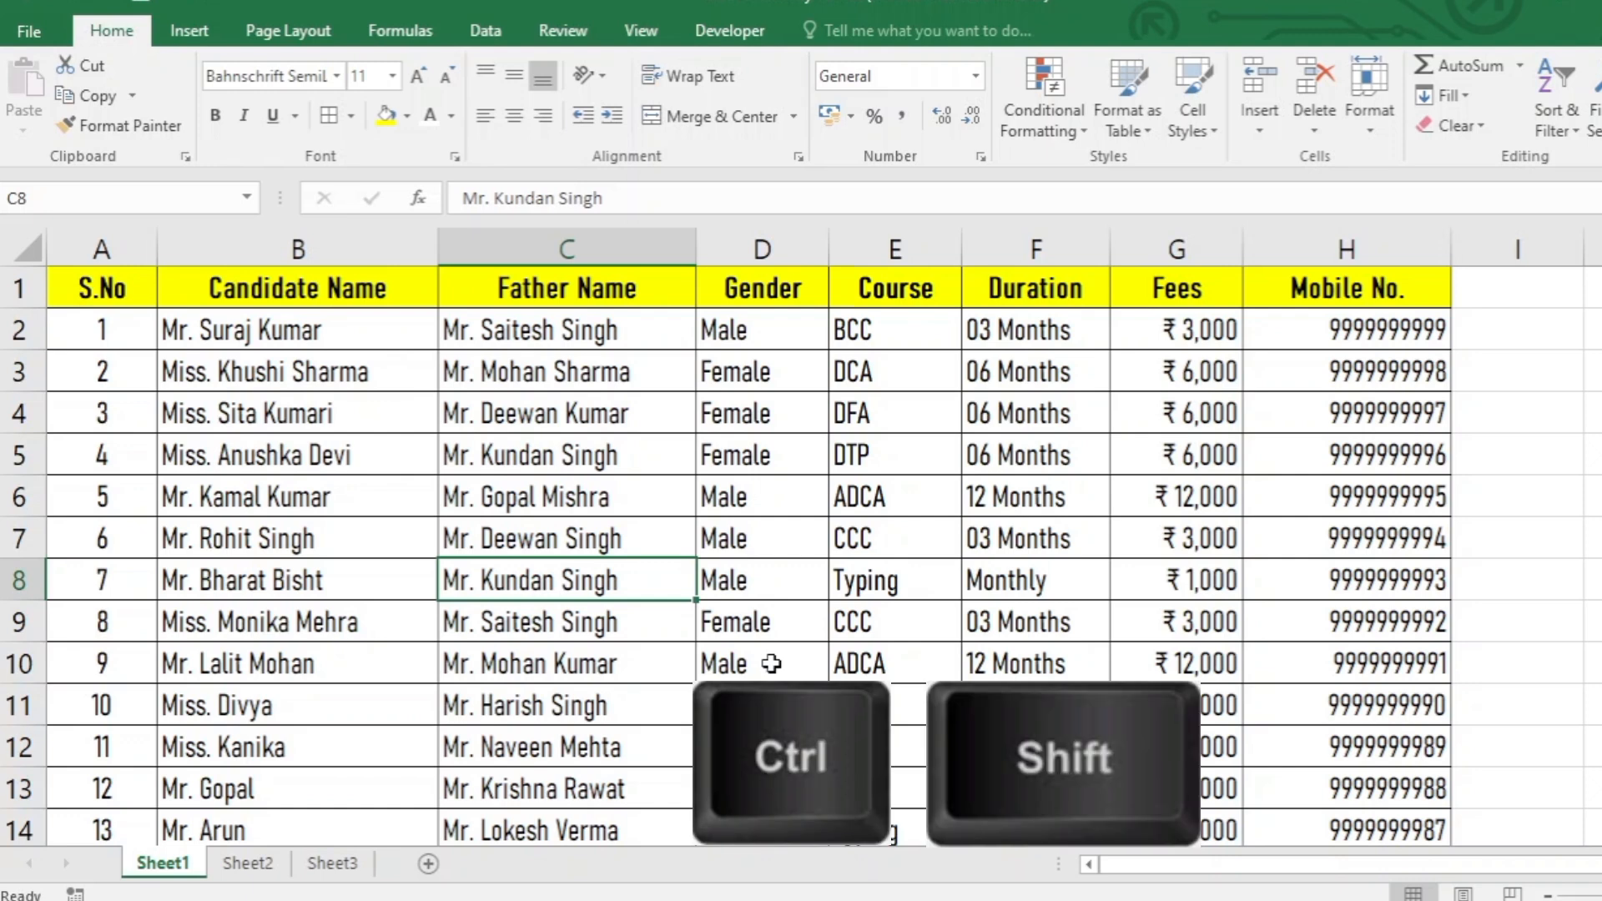
key(ctrl+shift+Down)
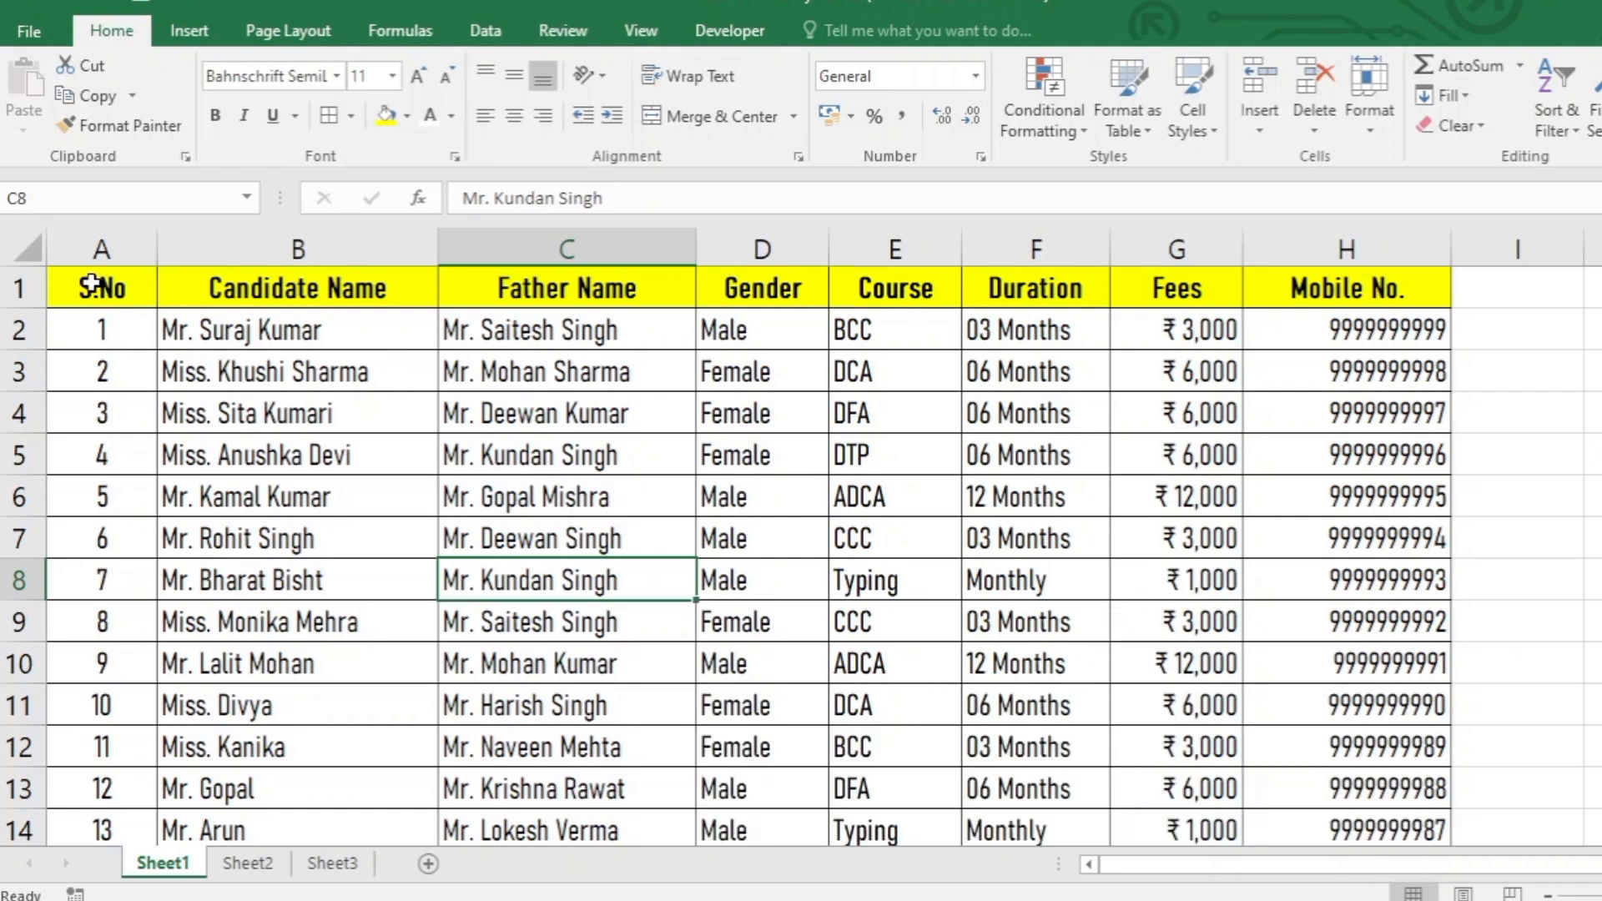
drag(91, 284, 1287, 704)
scroll(882, 498, up, 1)
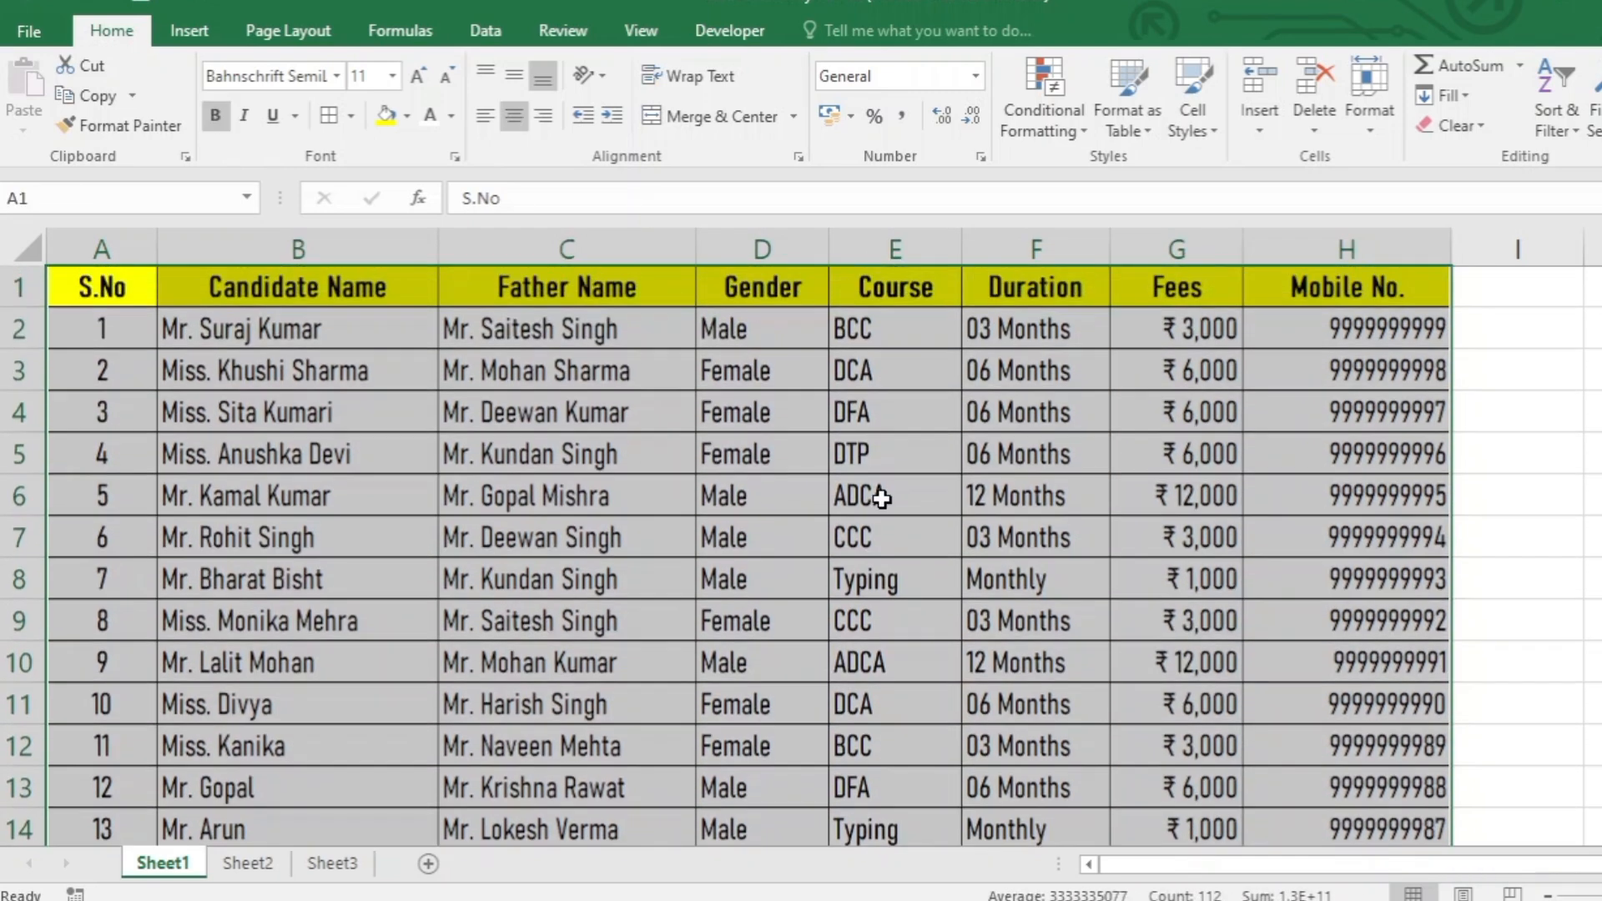
drag(107, 286, 1258, 698)
scroll(1243, 684, up, 1)
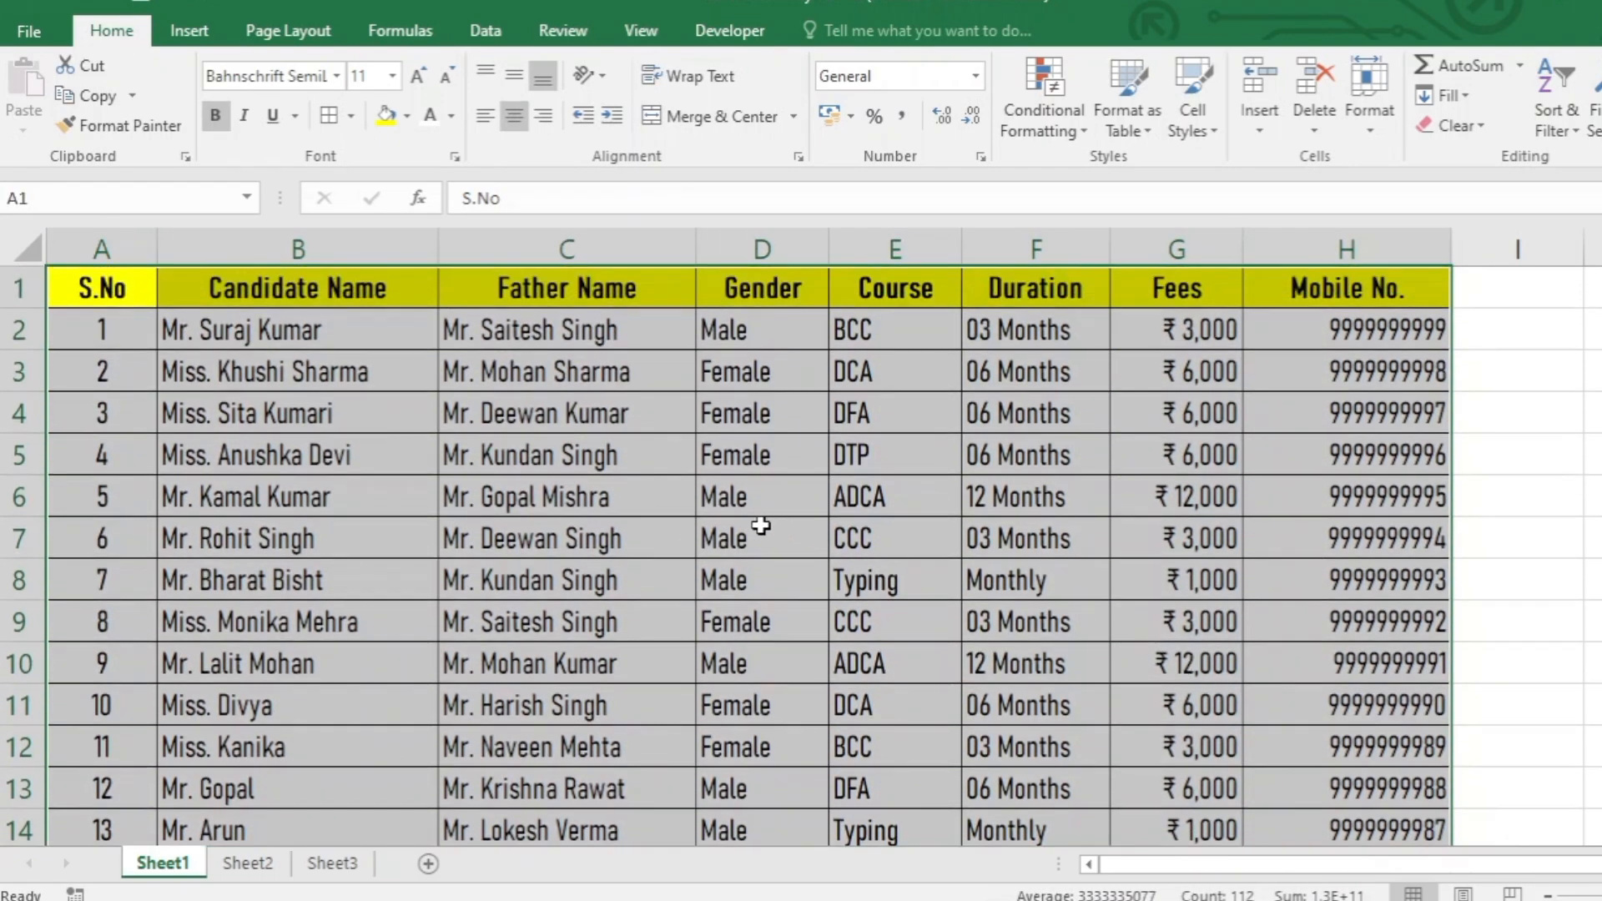
Step: Select the whole data region at once starting from cell D7, and clear the selection
click(760, 525)
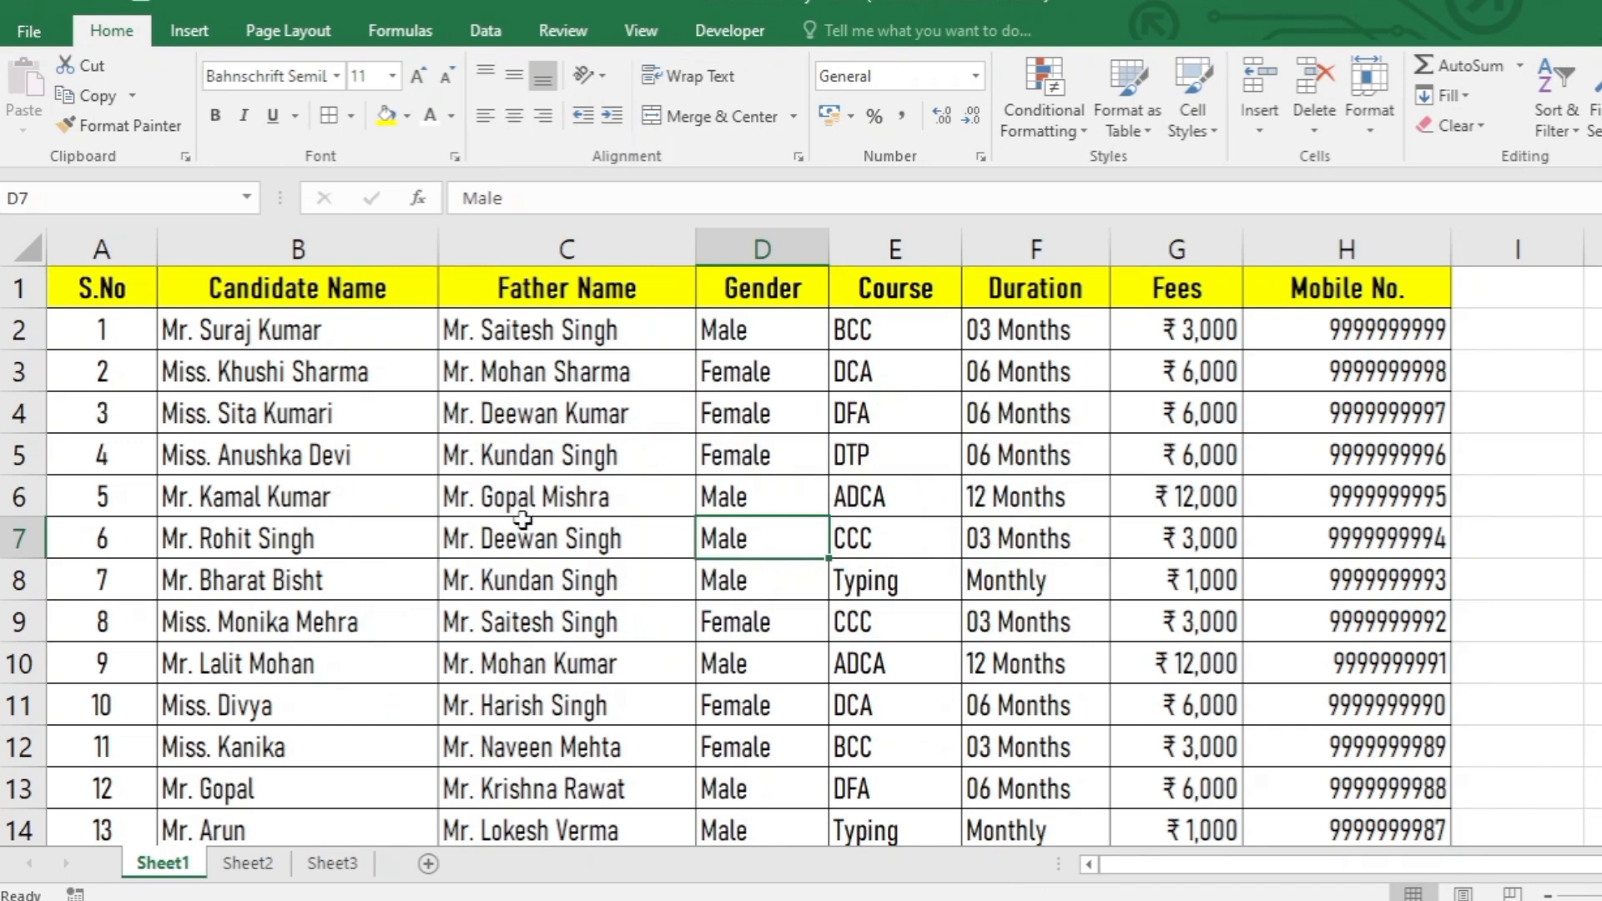
key(ctrl+a)
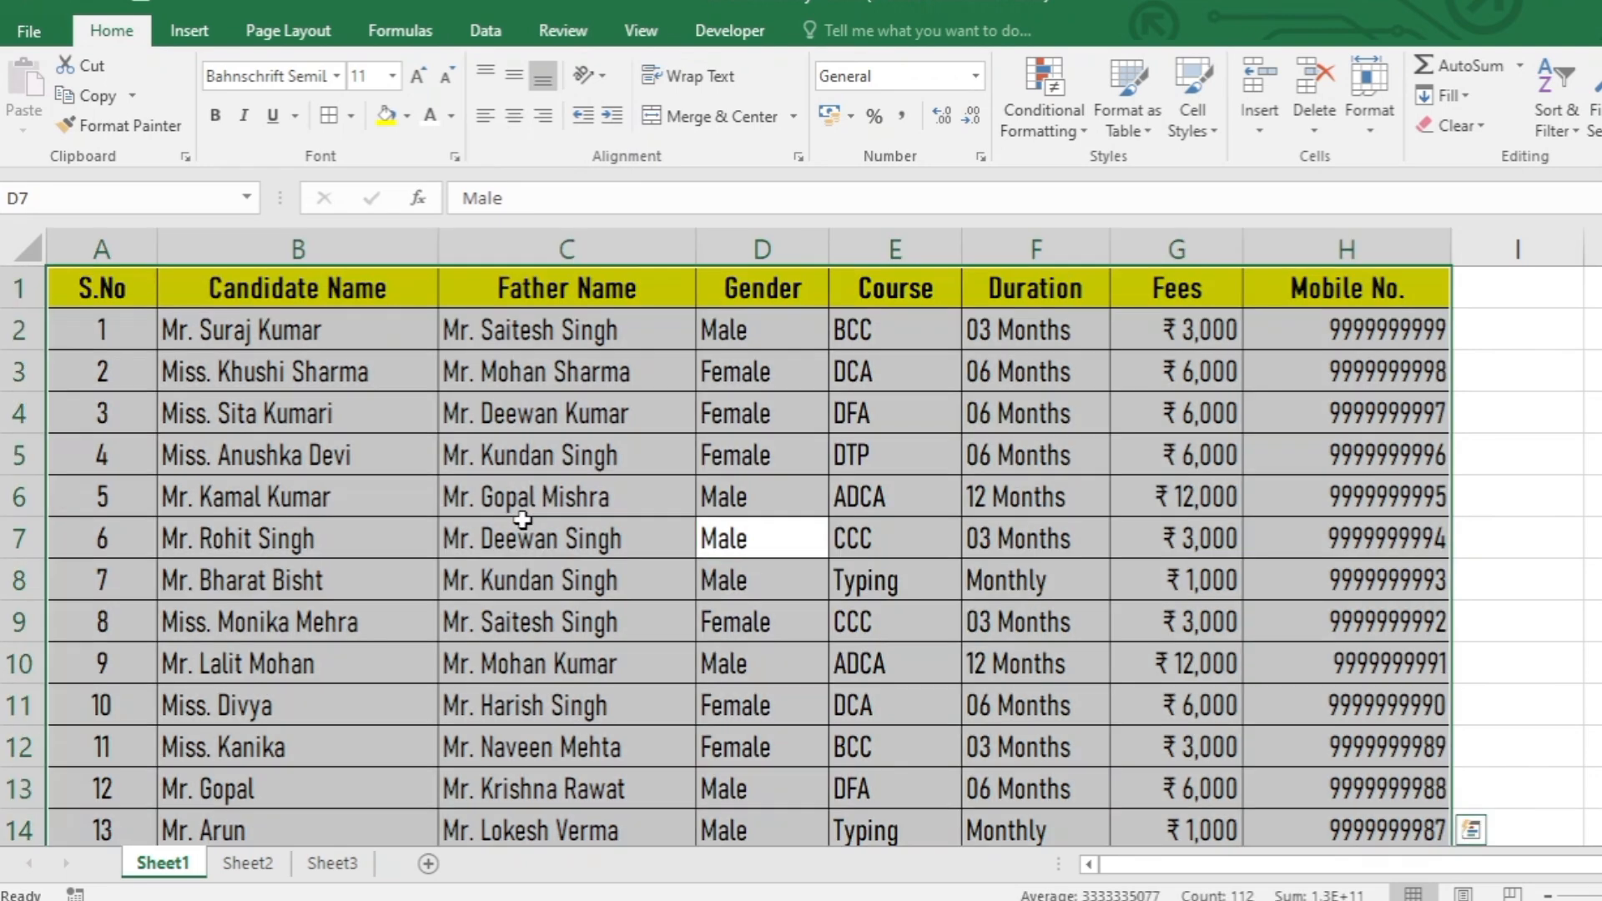
click(523, 521)
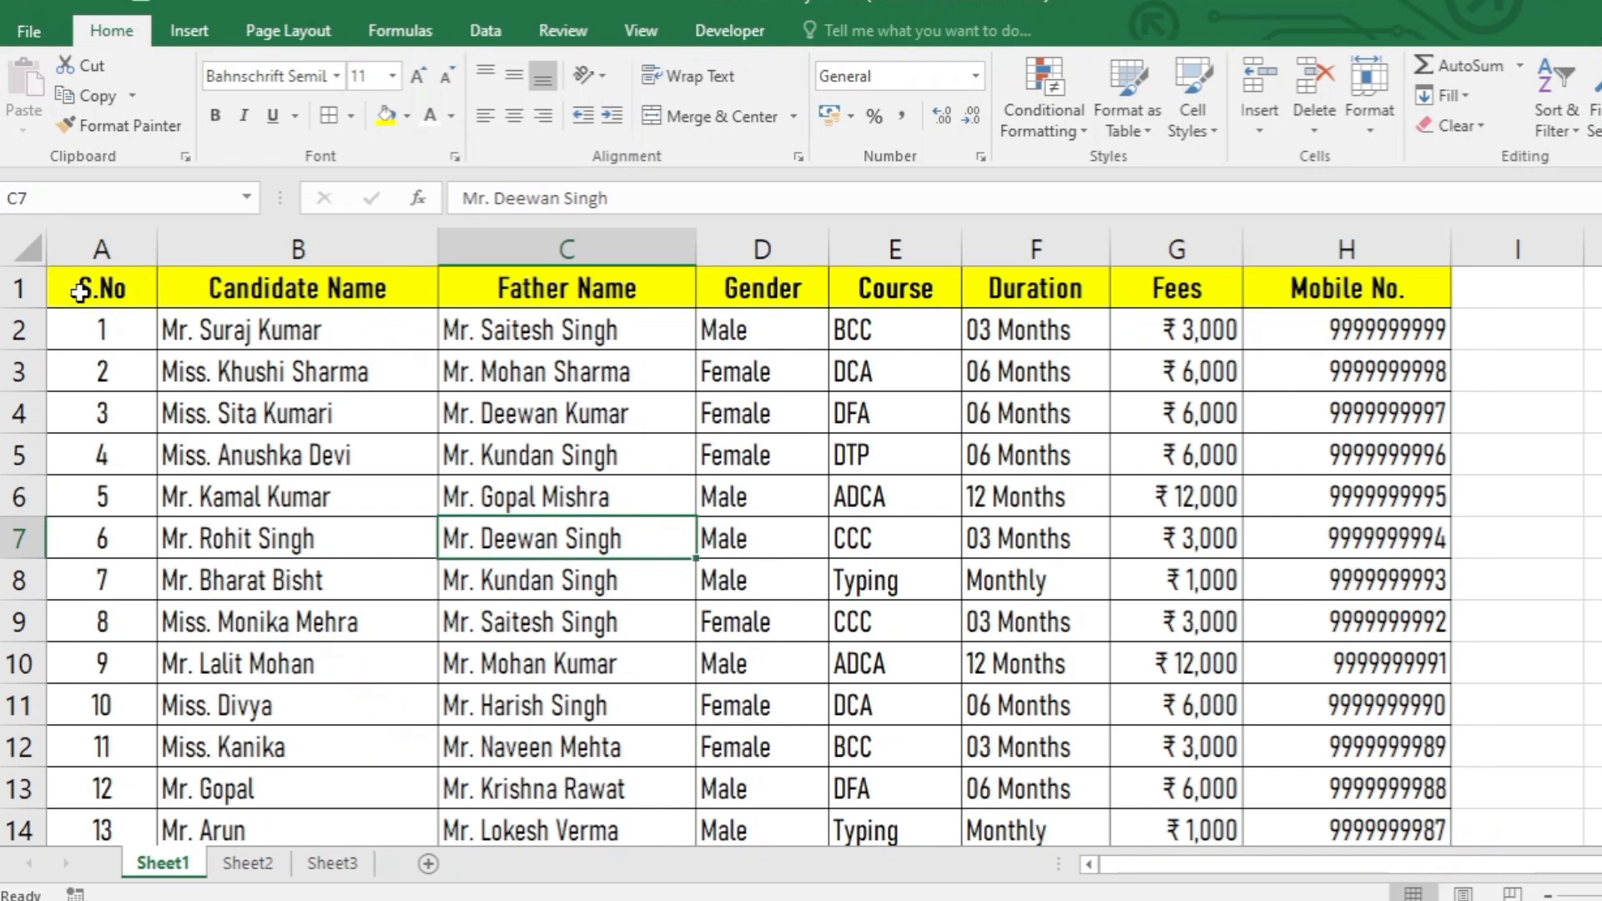
Step: Select the headers from S.No to Gender, extend the selection down to the last record, and copy the range
click(766, 289)
drag(107, 287, 815, 301)
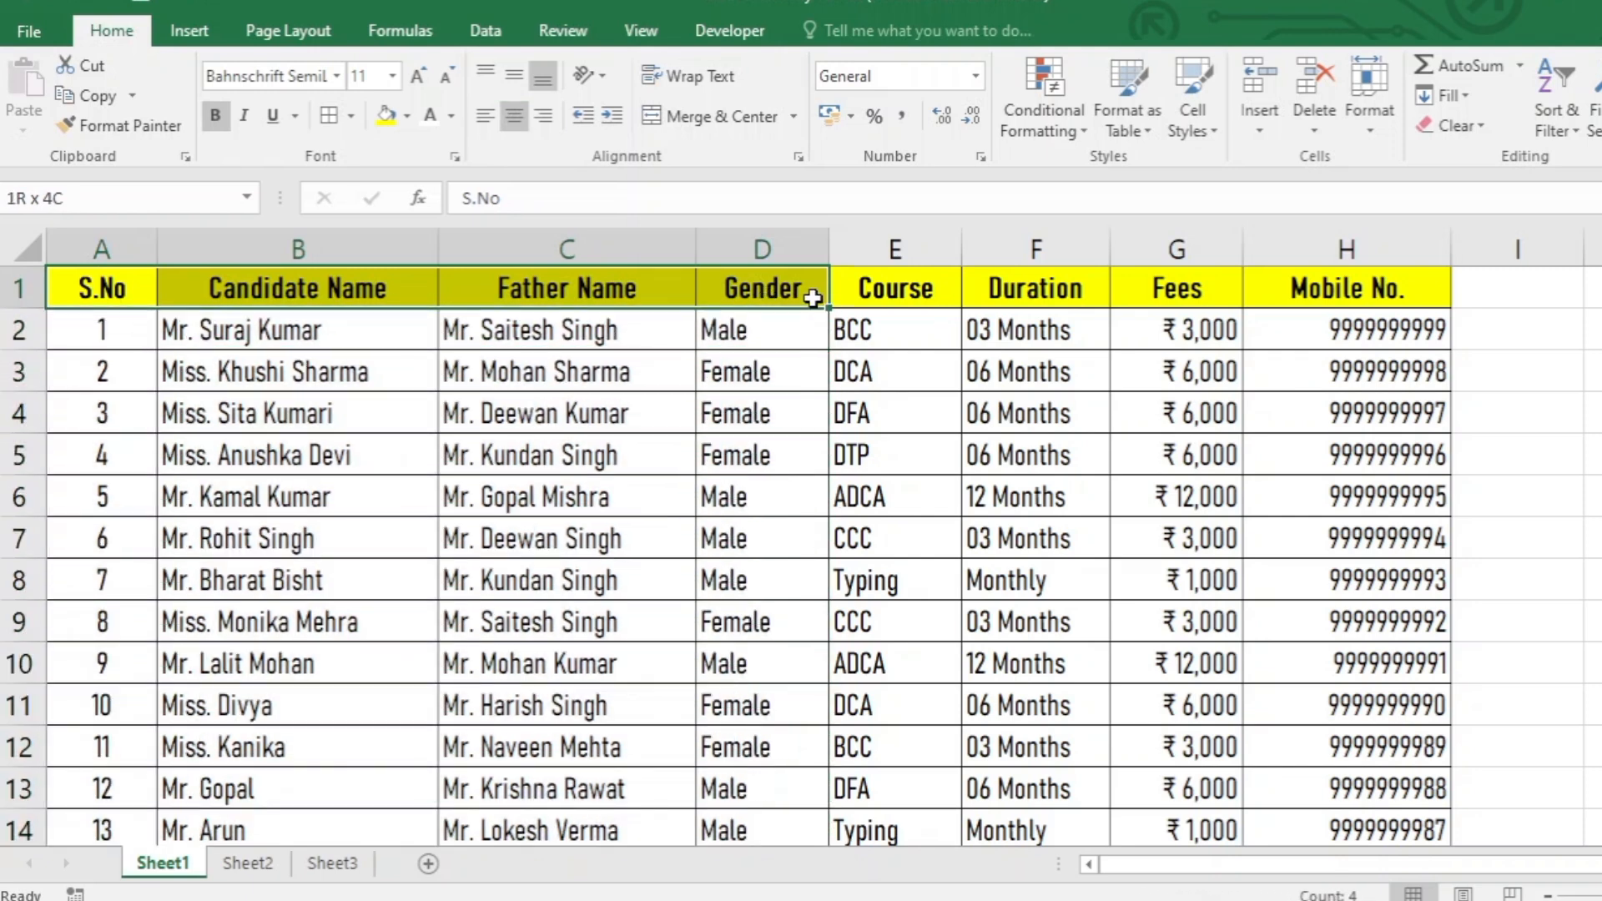
click(730, 414)
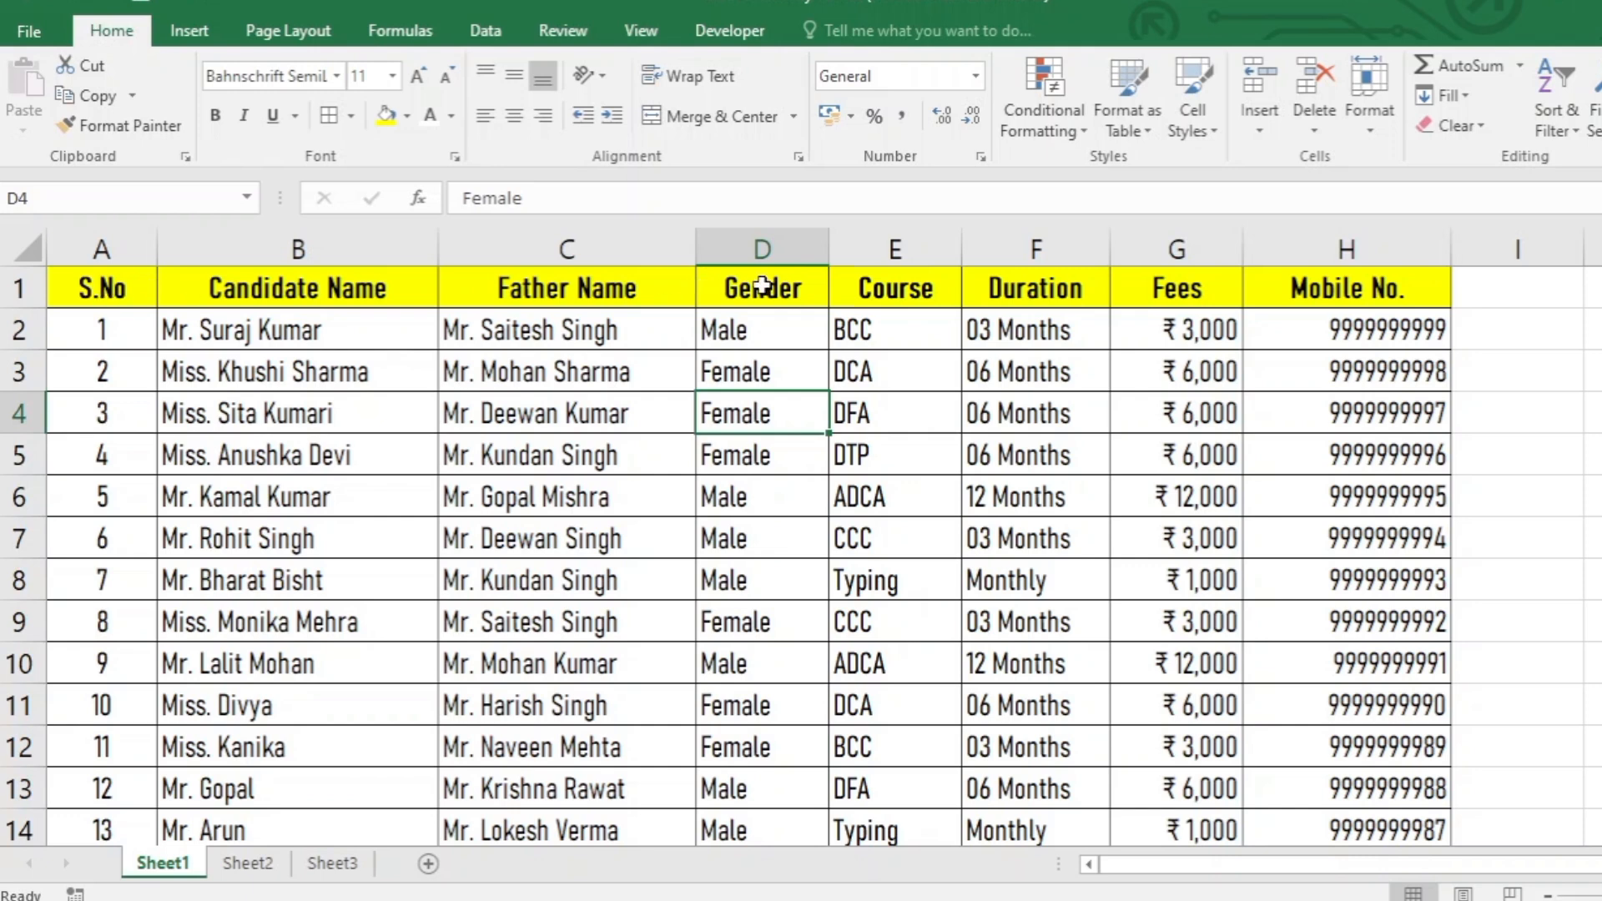
drag(130, 288, 738, 292)
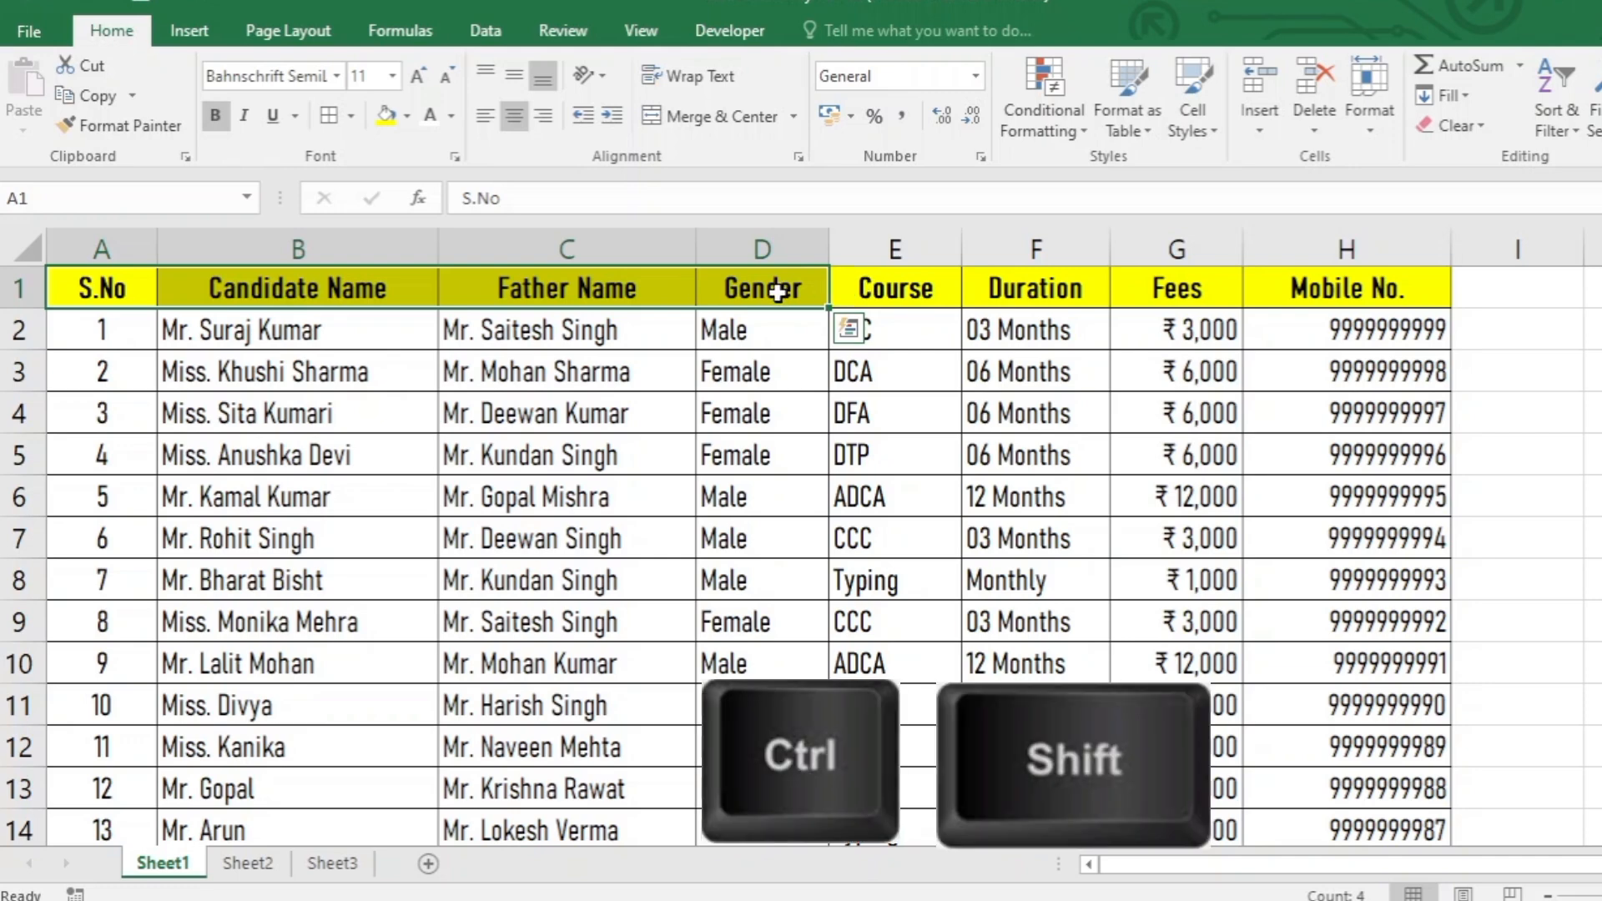
key(ctrl+shift+Down)
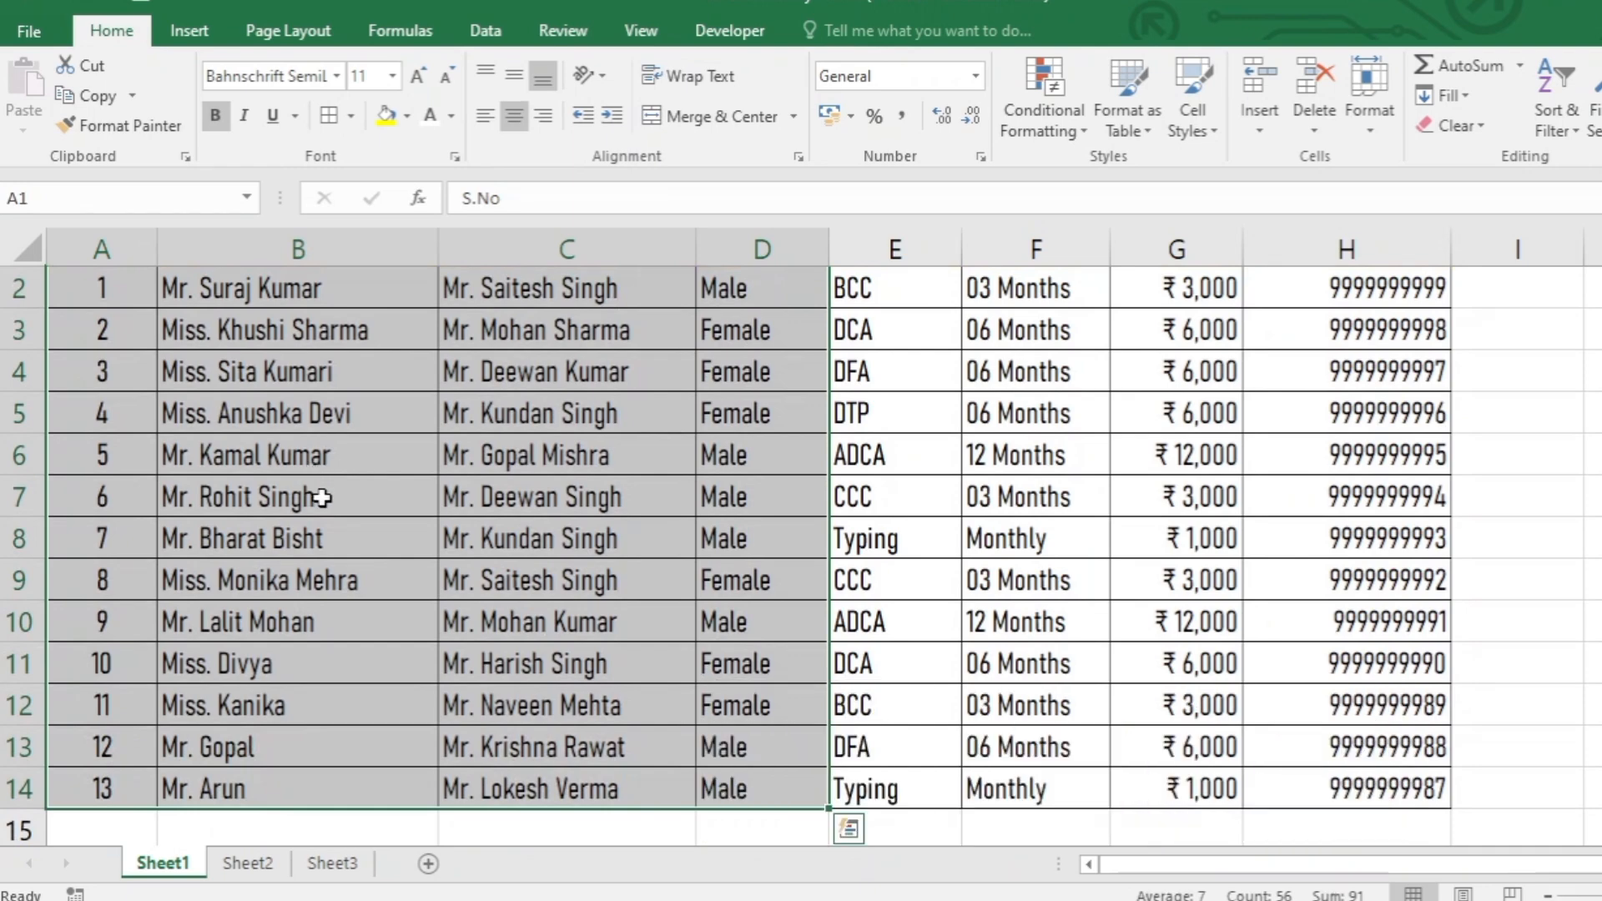
scroll(322, 497, up, 1)
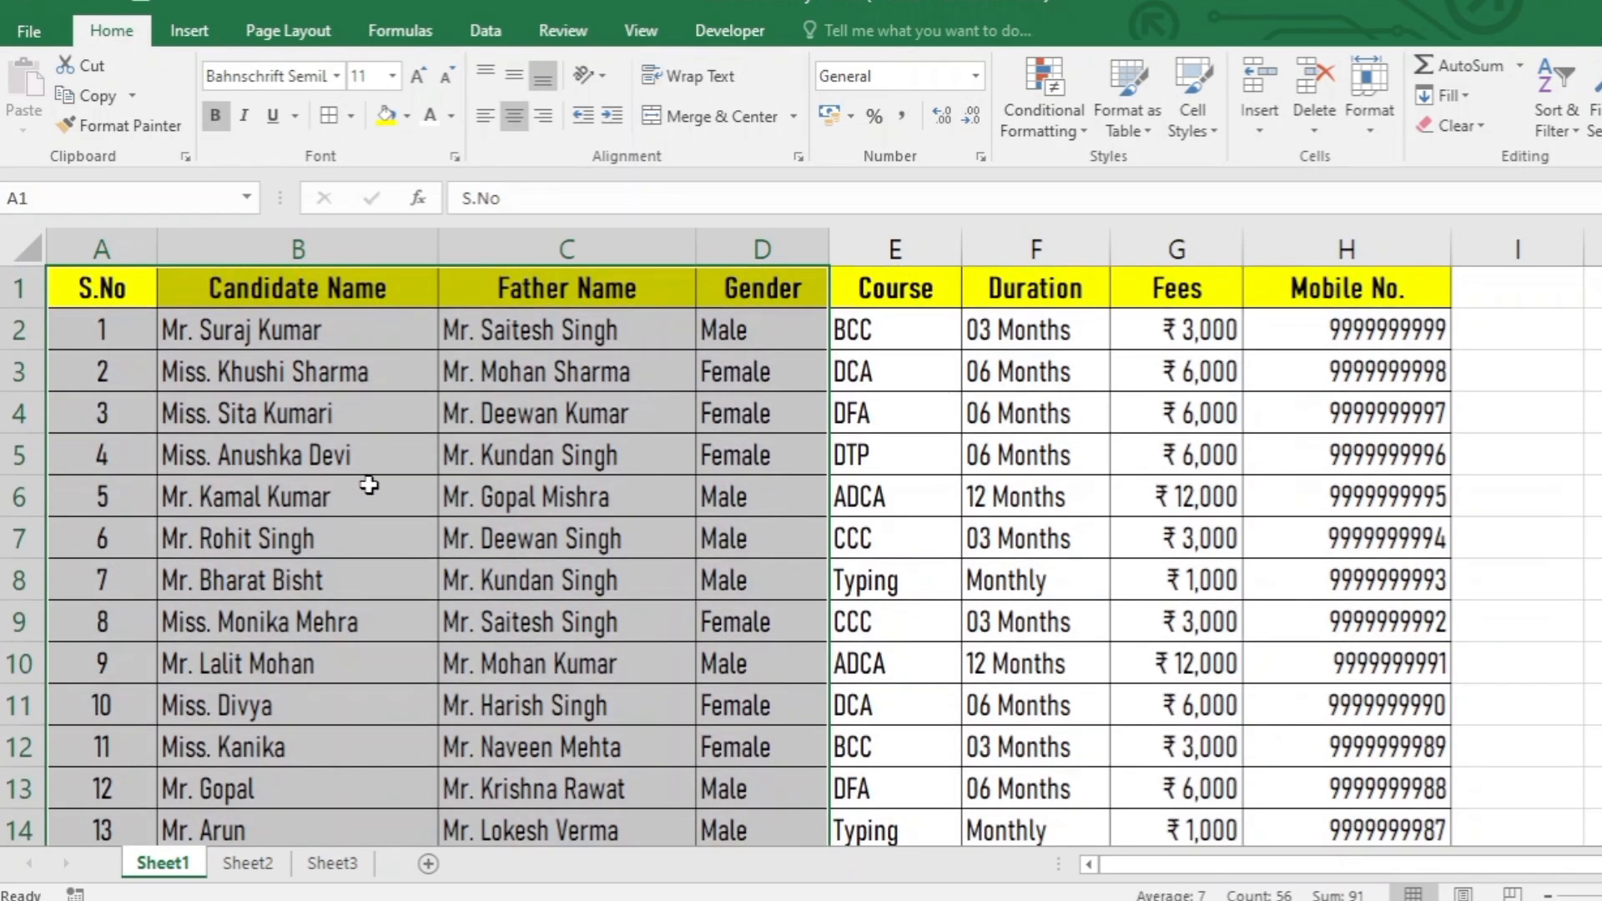
key(ctrl+c)
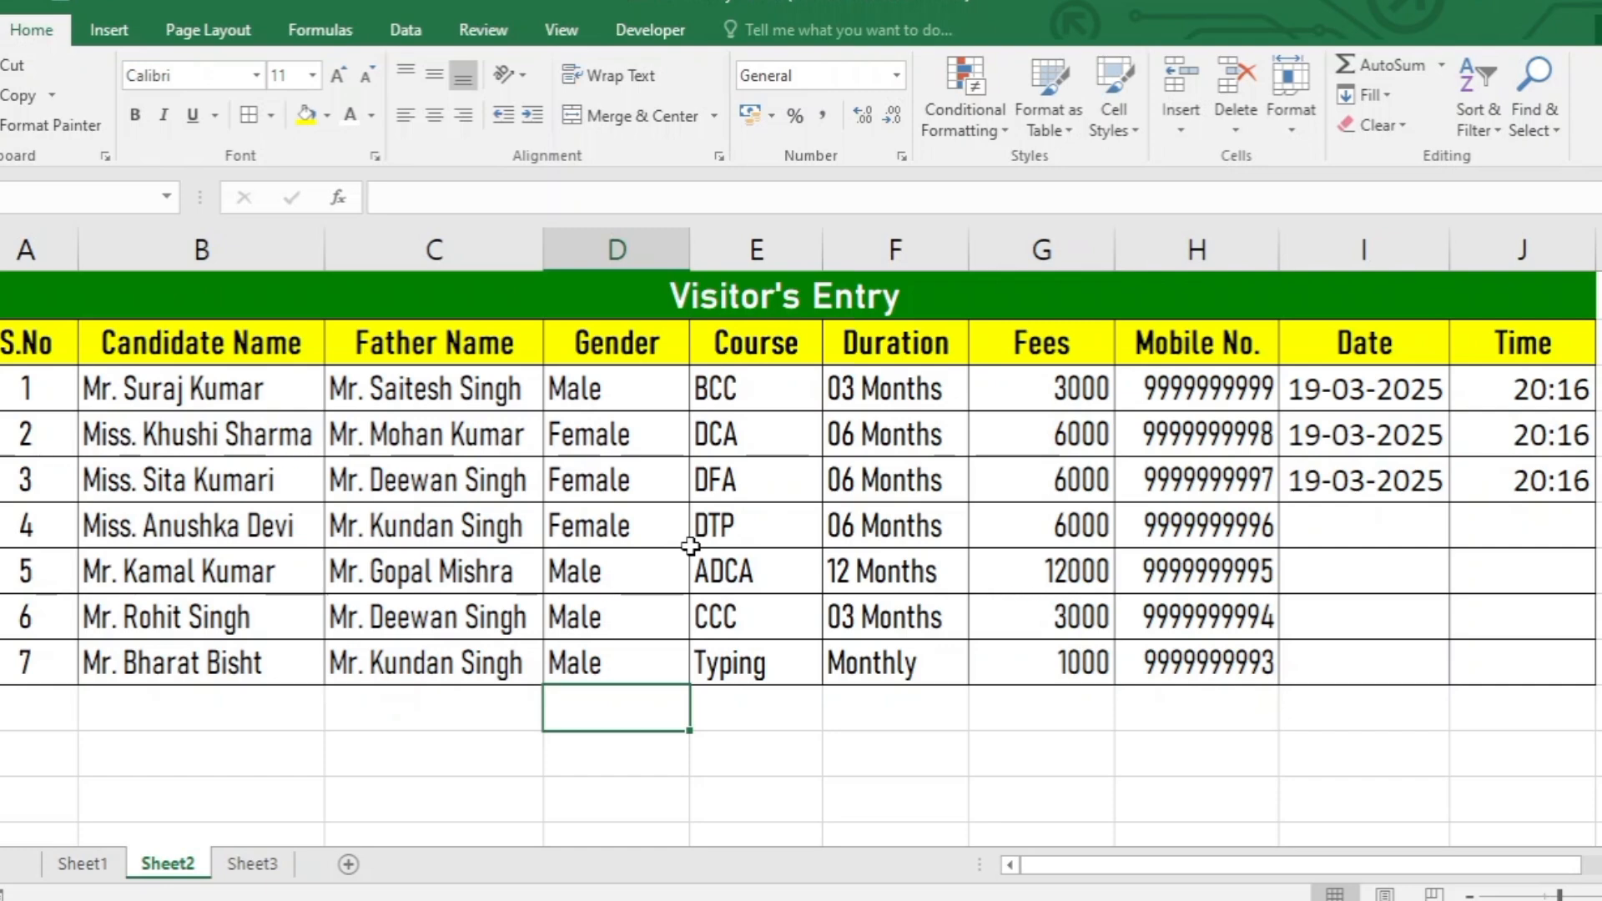
Step: In the Visitor's Entry table on Sheet2, enter date 19-03-2025 and time 20:54 for the record with S.No 4
click(1355, 533)
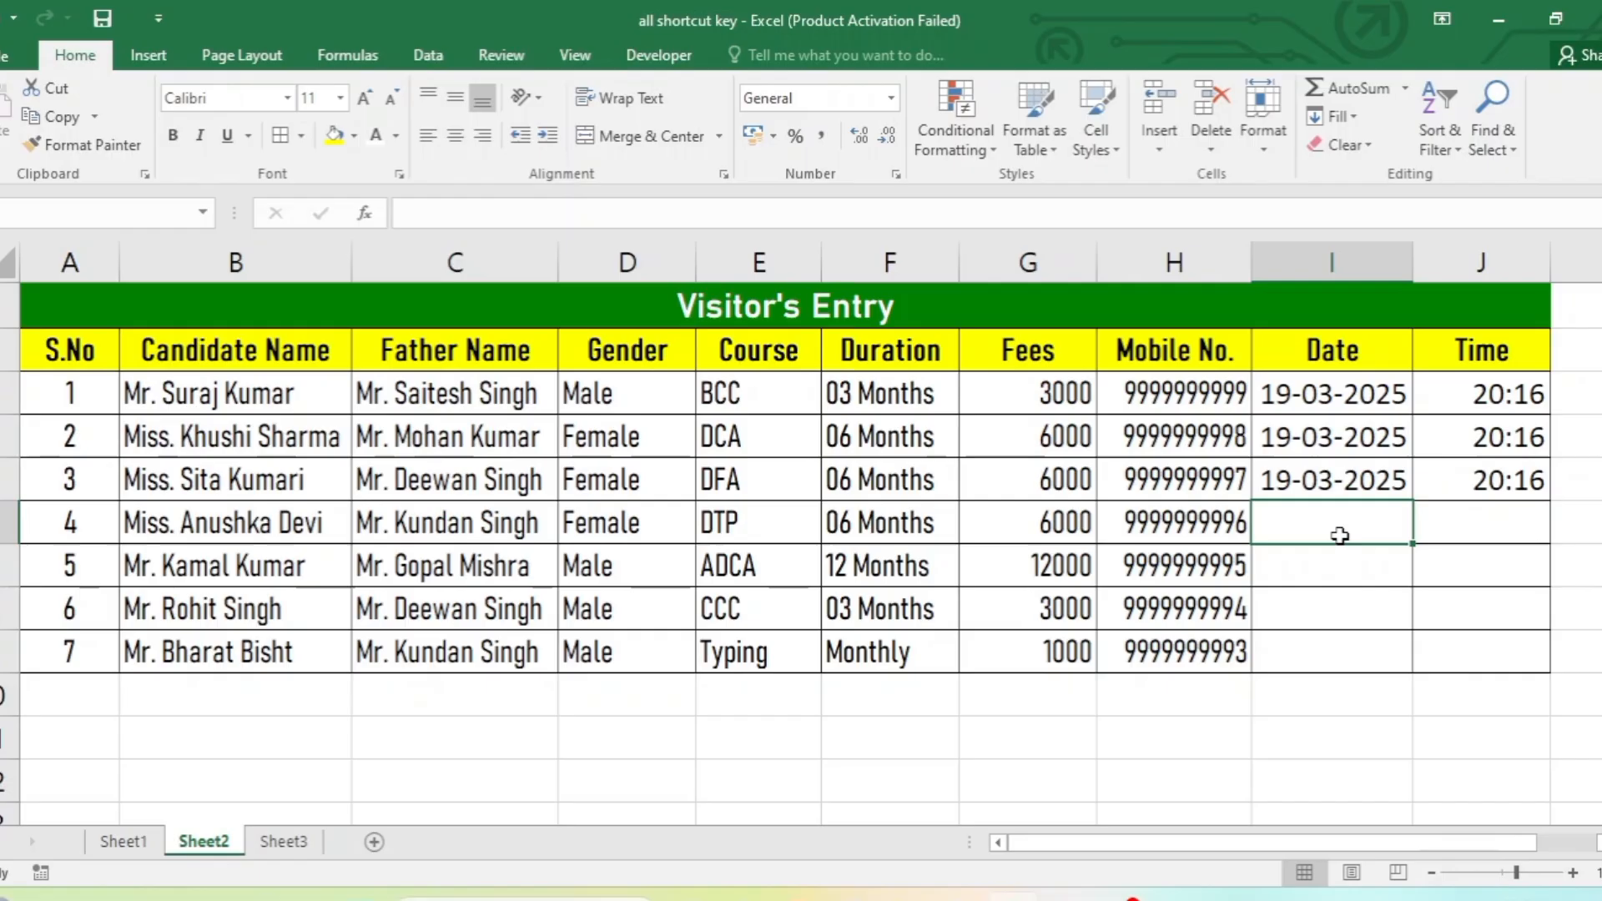
key(F2)
text(19)
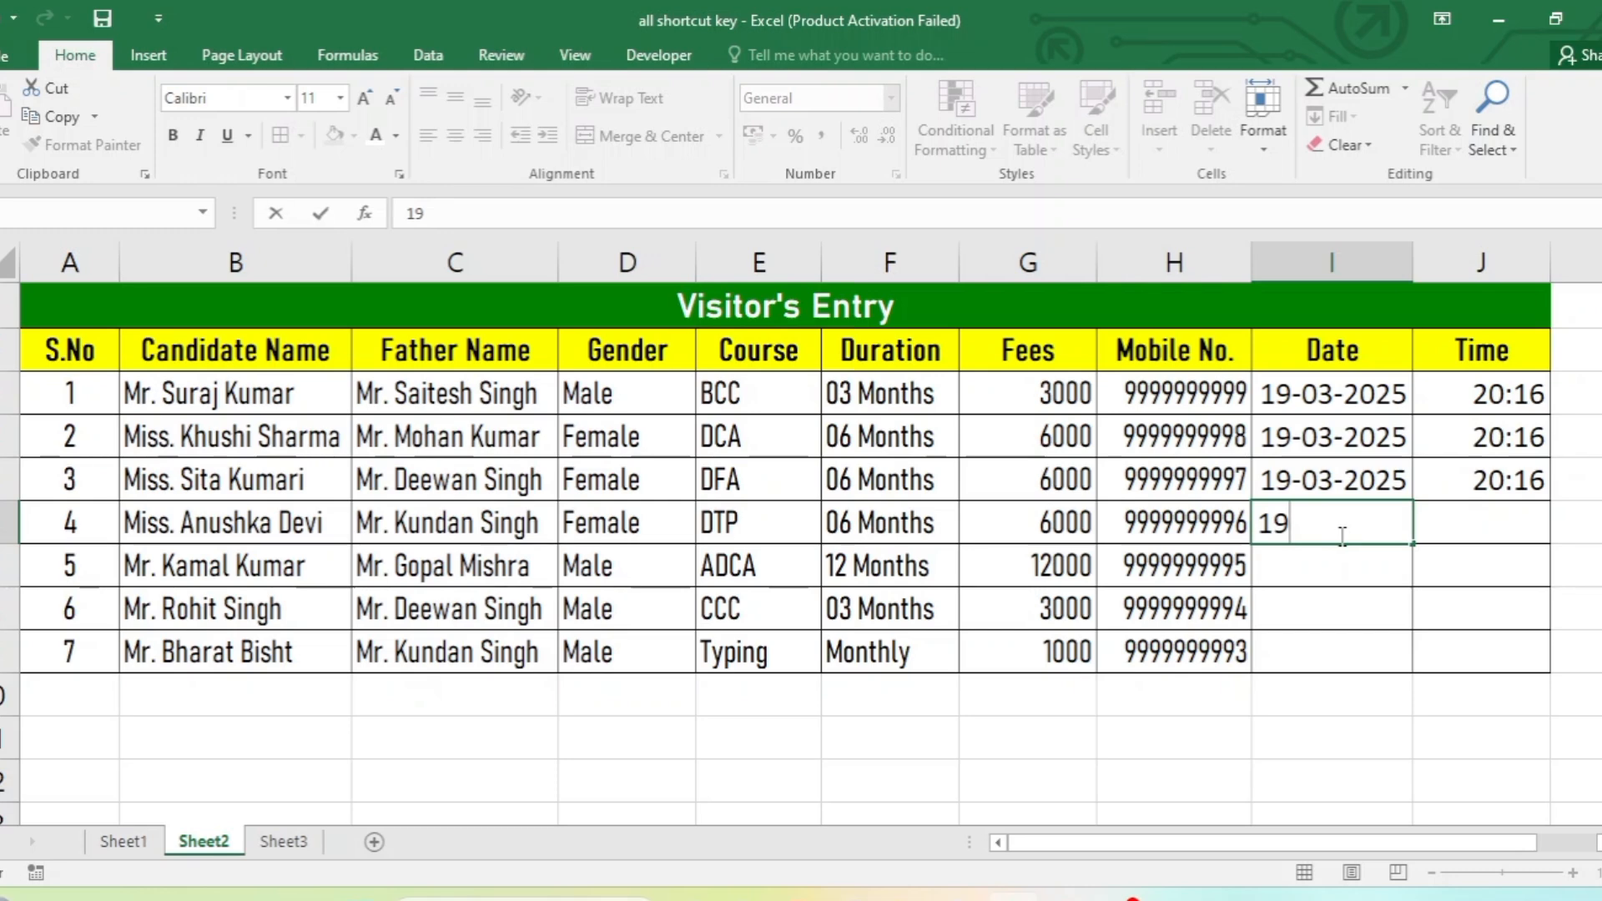
text(-03-2025)
click(1471, 534)
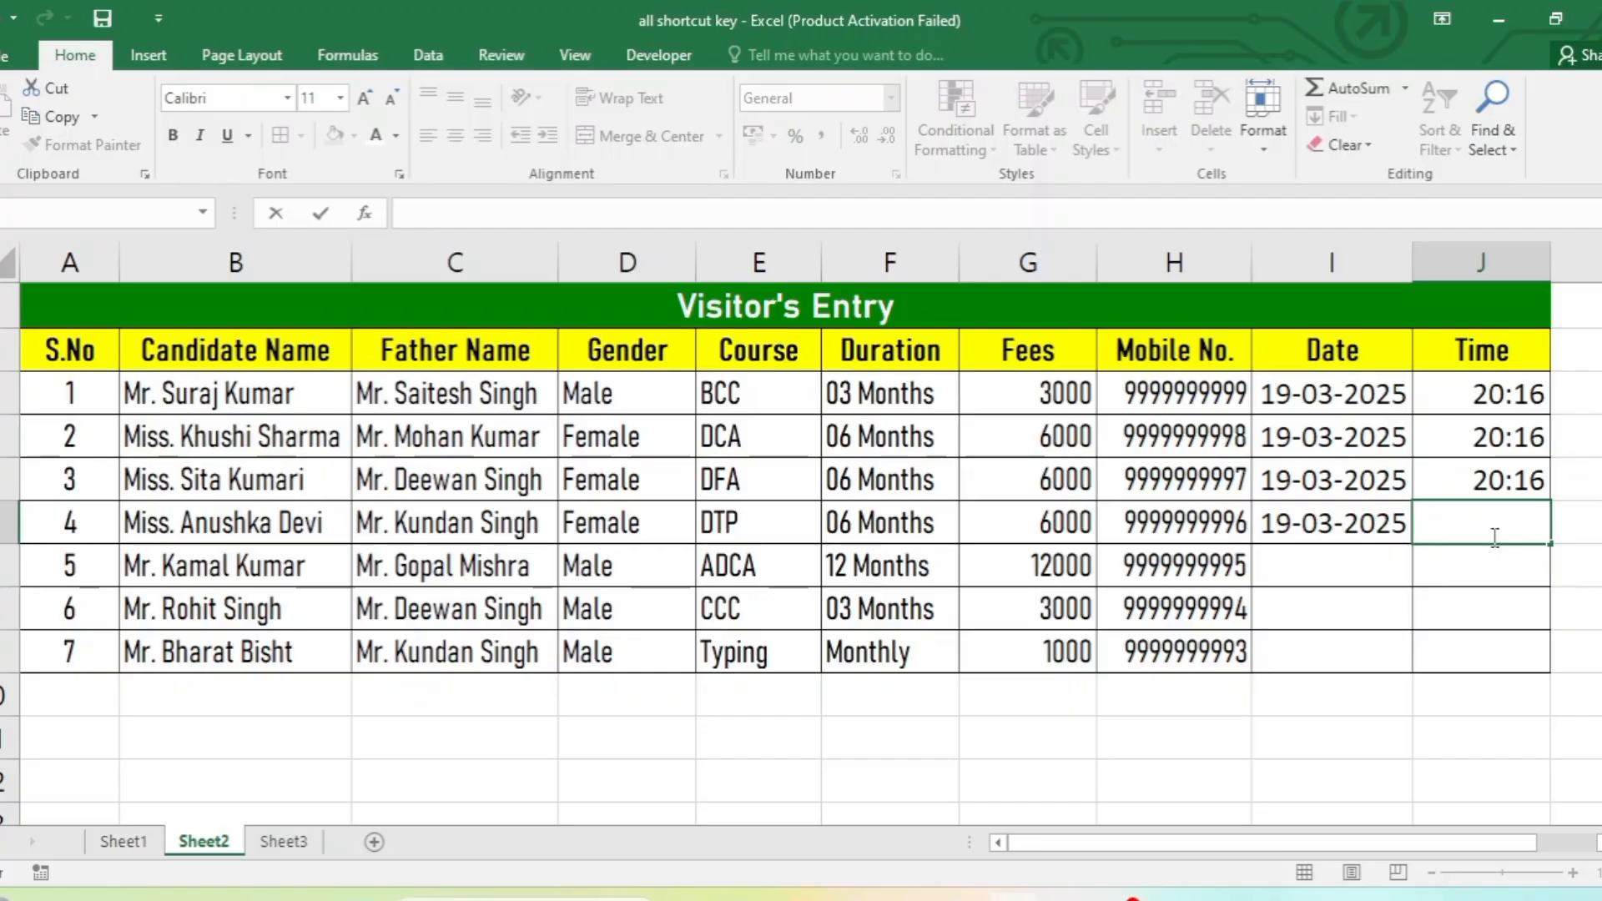
text(20:54)
key(Return)
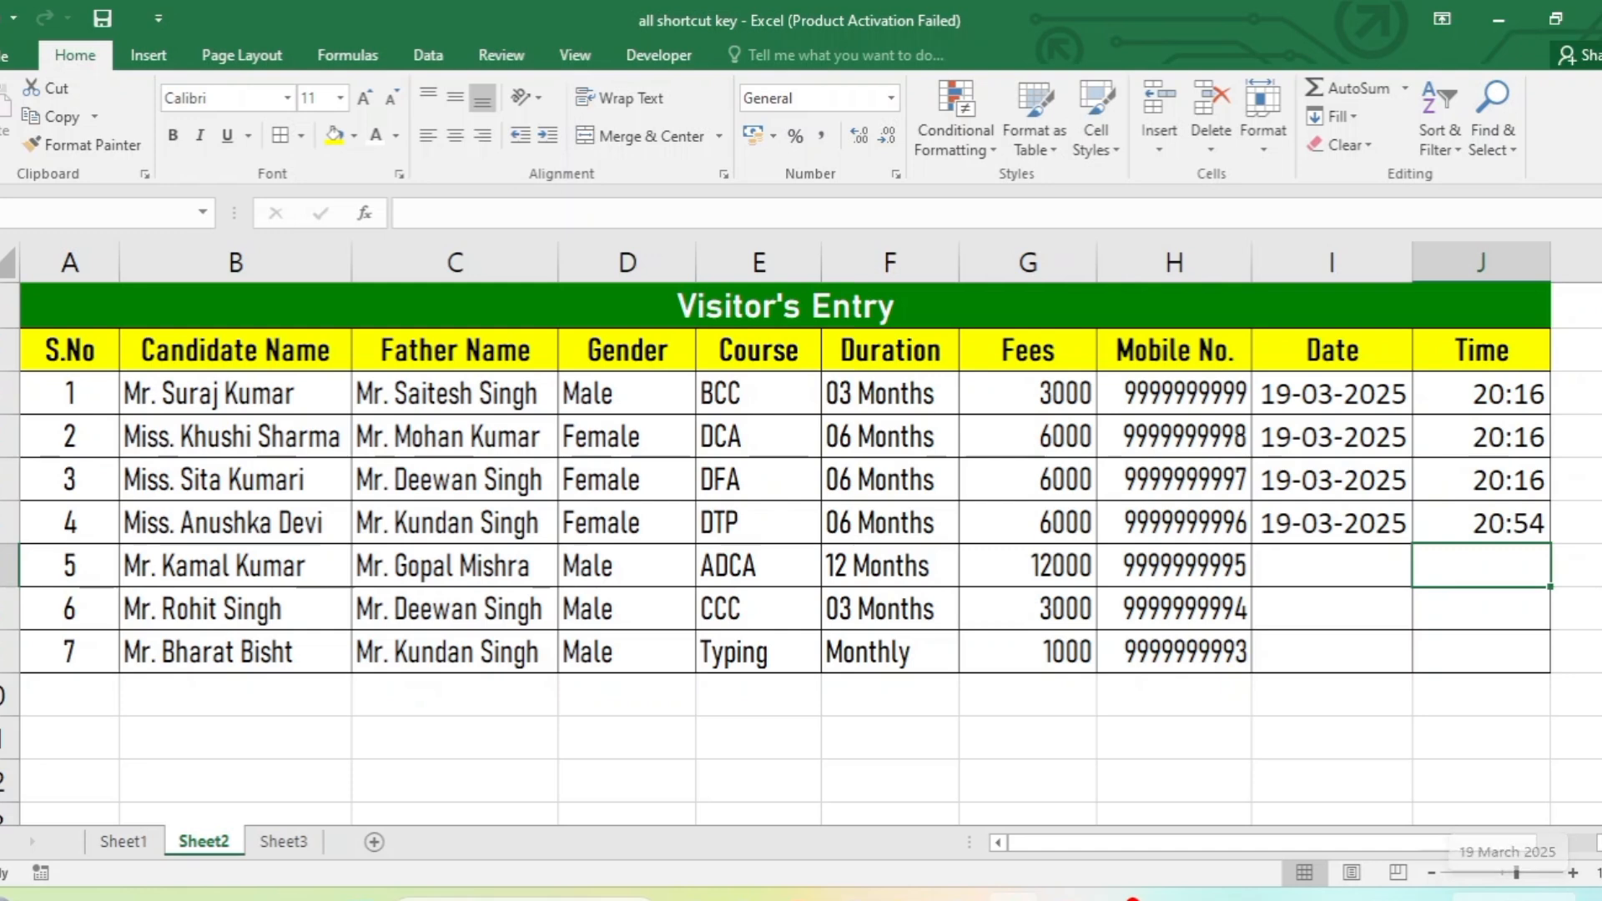
Step: Insert the current time 20:54 and the current date 19-03-2025 for the record with S.No 5
click(1369, 567)
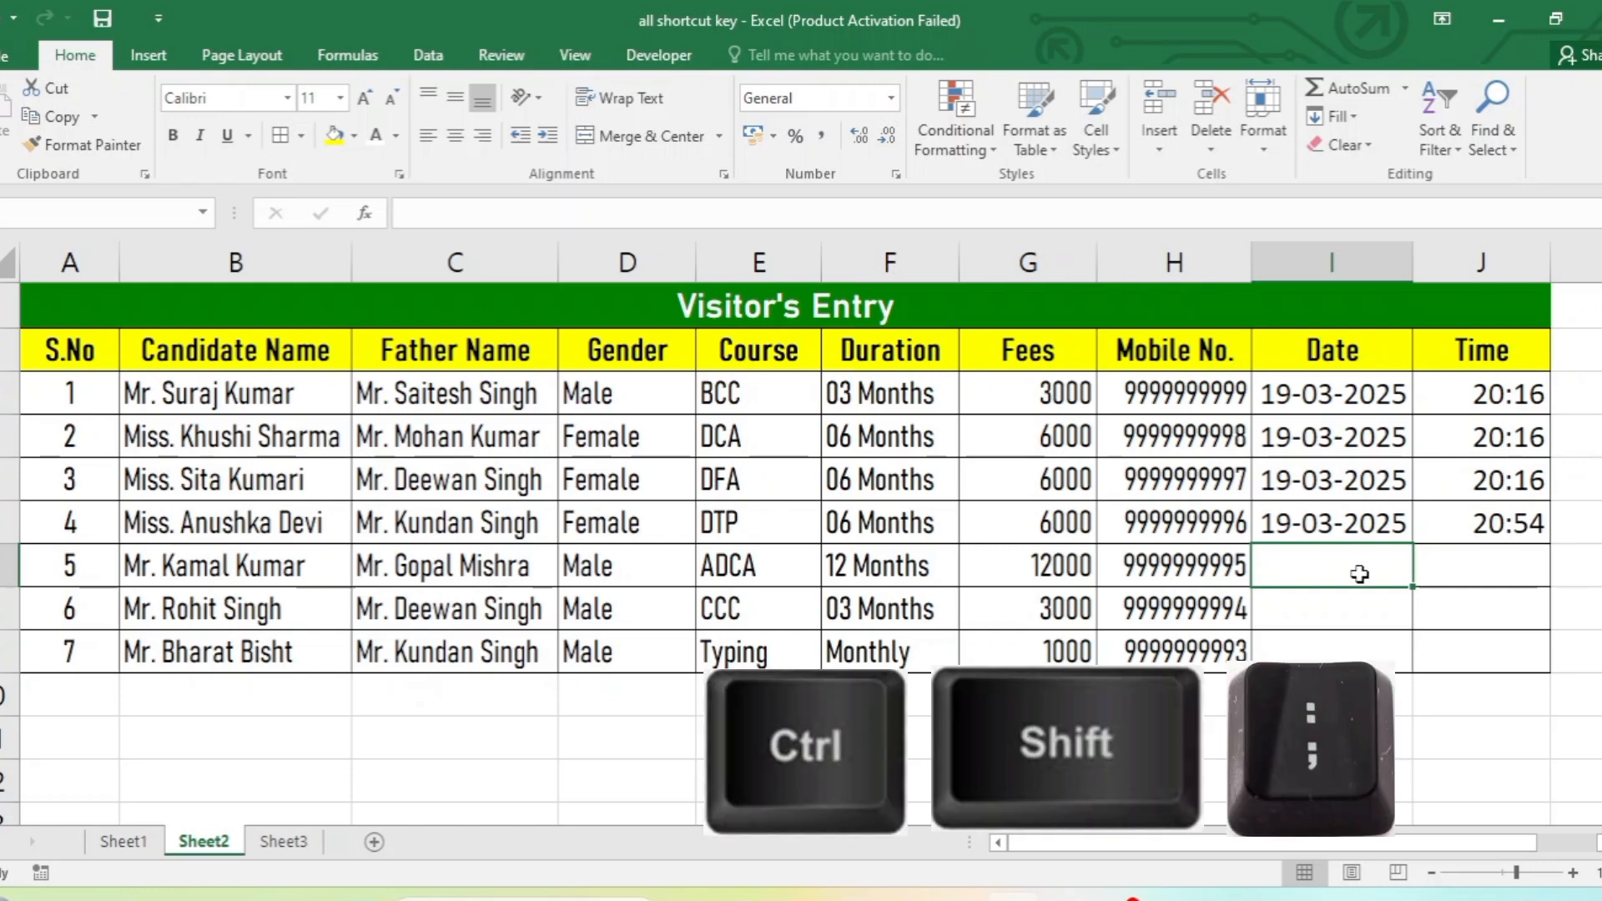
click(1455, 565)
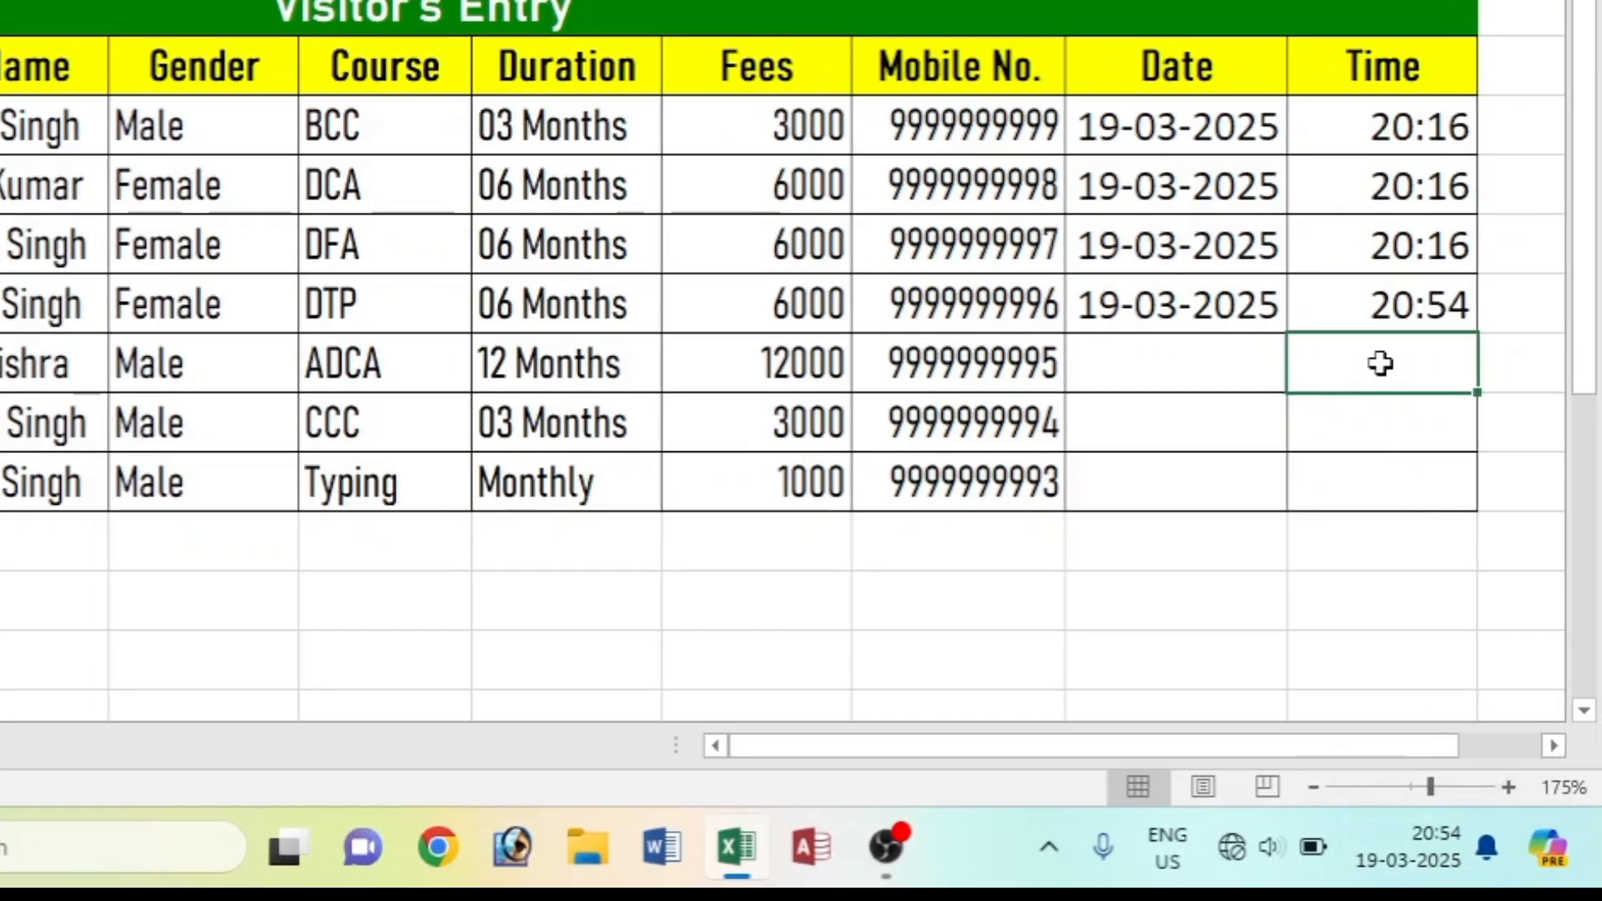
key(ctrl+shift+semicolon)
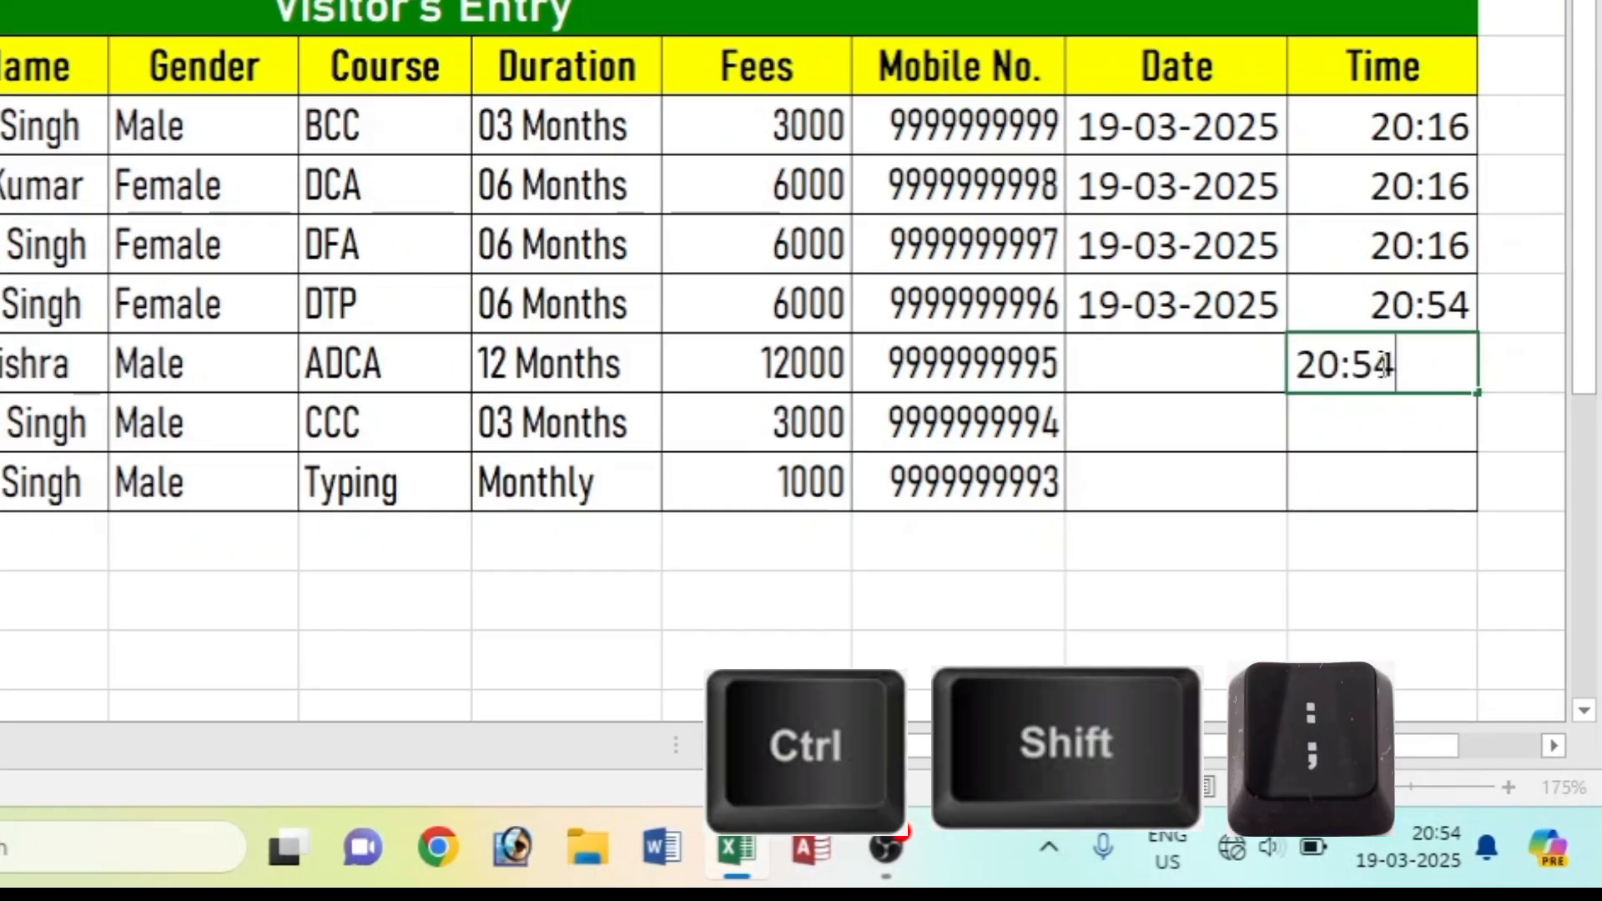
key(ctrl+Return)
click(1400, 435)
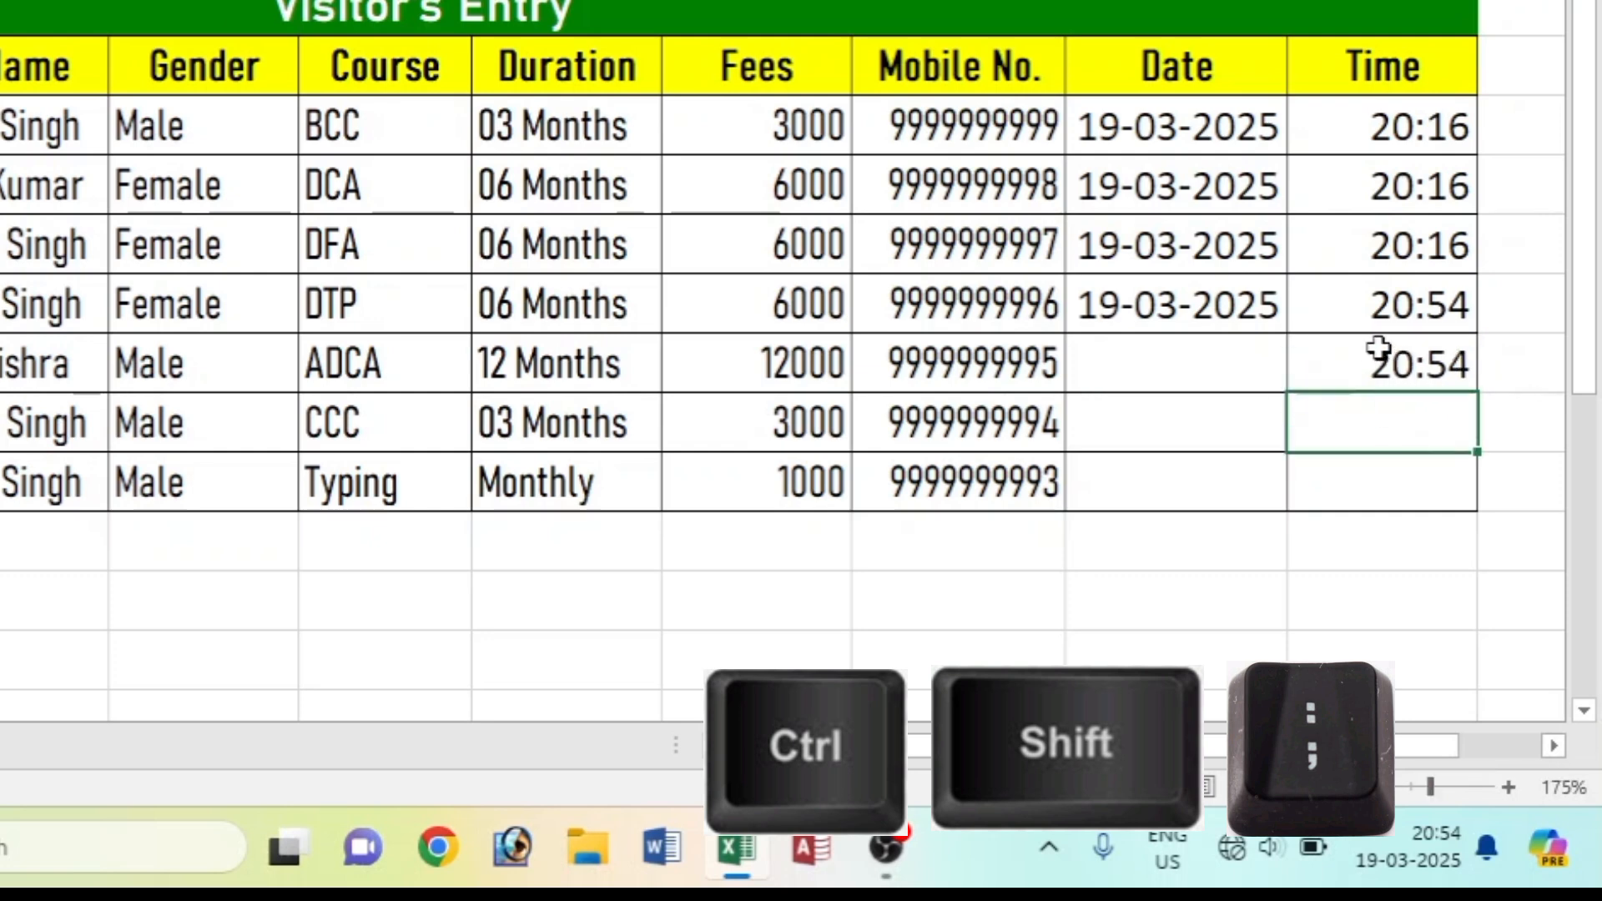
click(1145, 371)
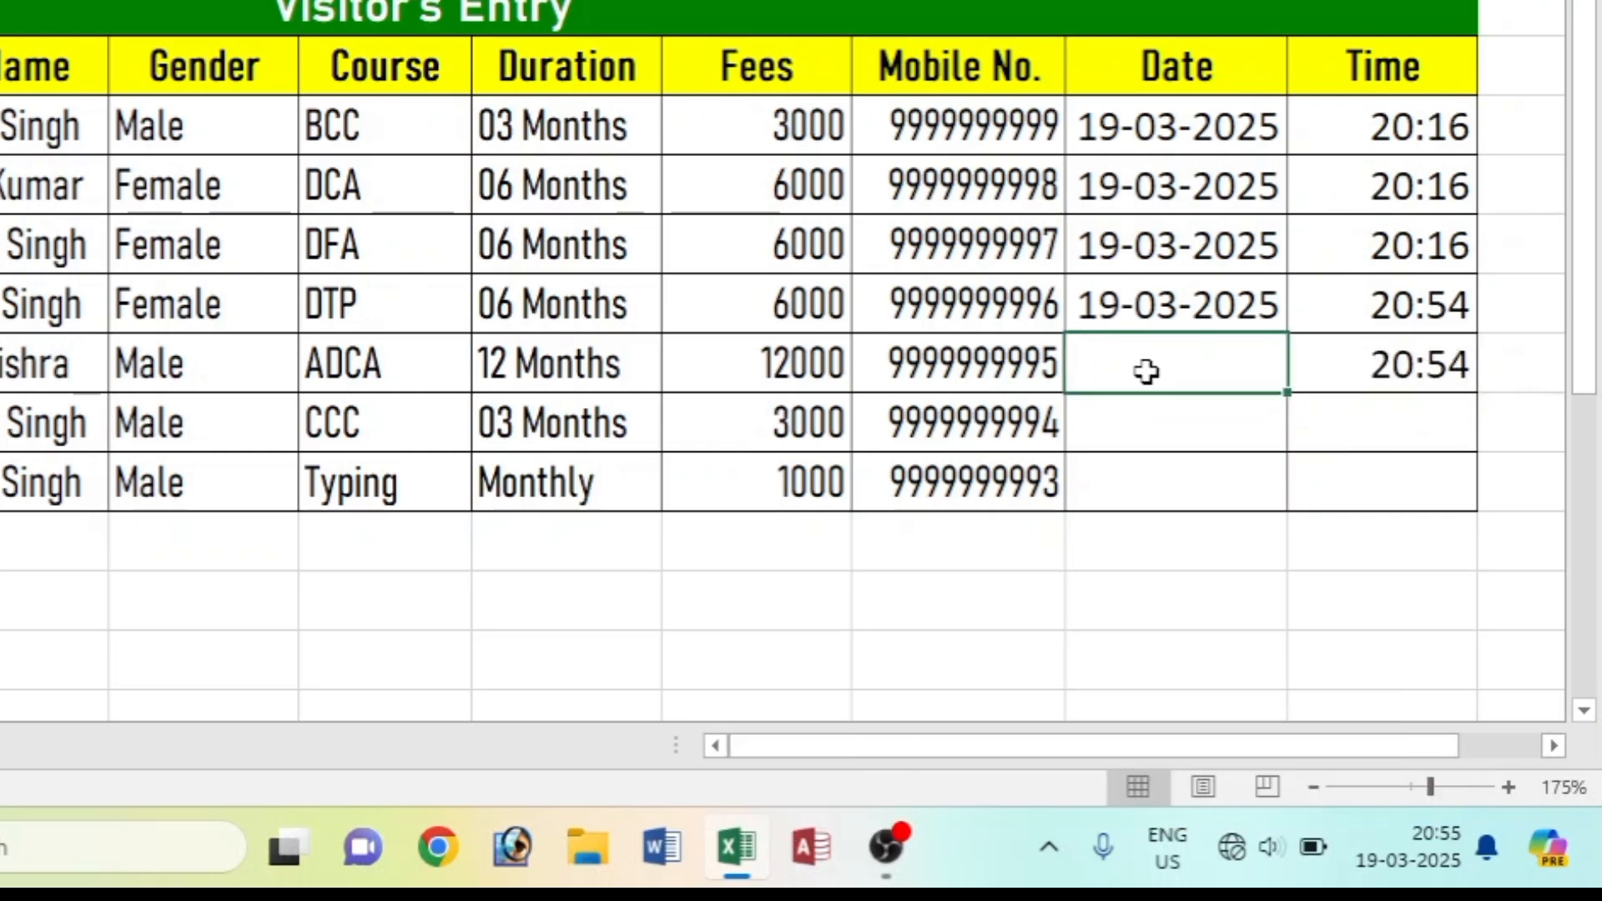
key(ctrl+semicolon)
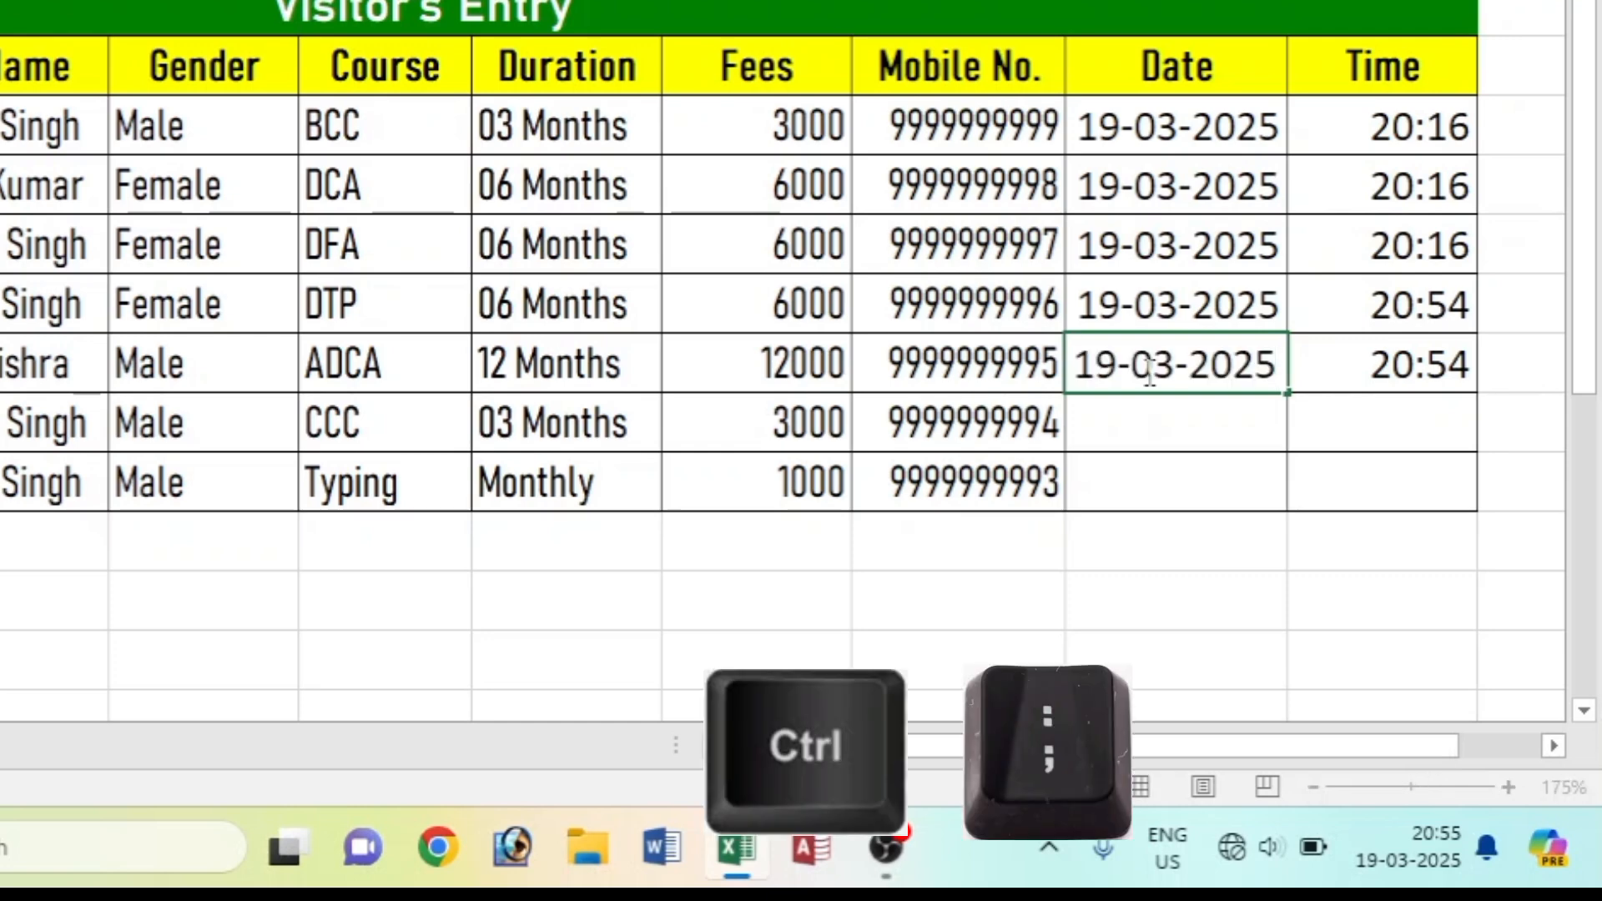
Step: Insert the current date 19-03-2025 and the current time 20:55 for the record with S.No 6
click(1153, 421)
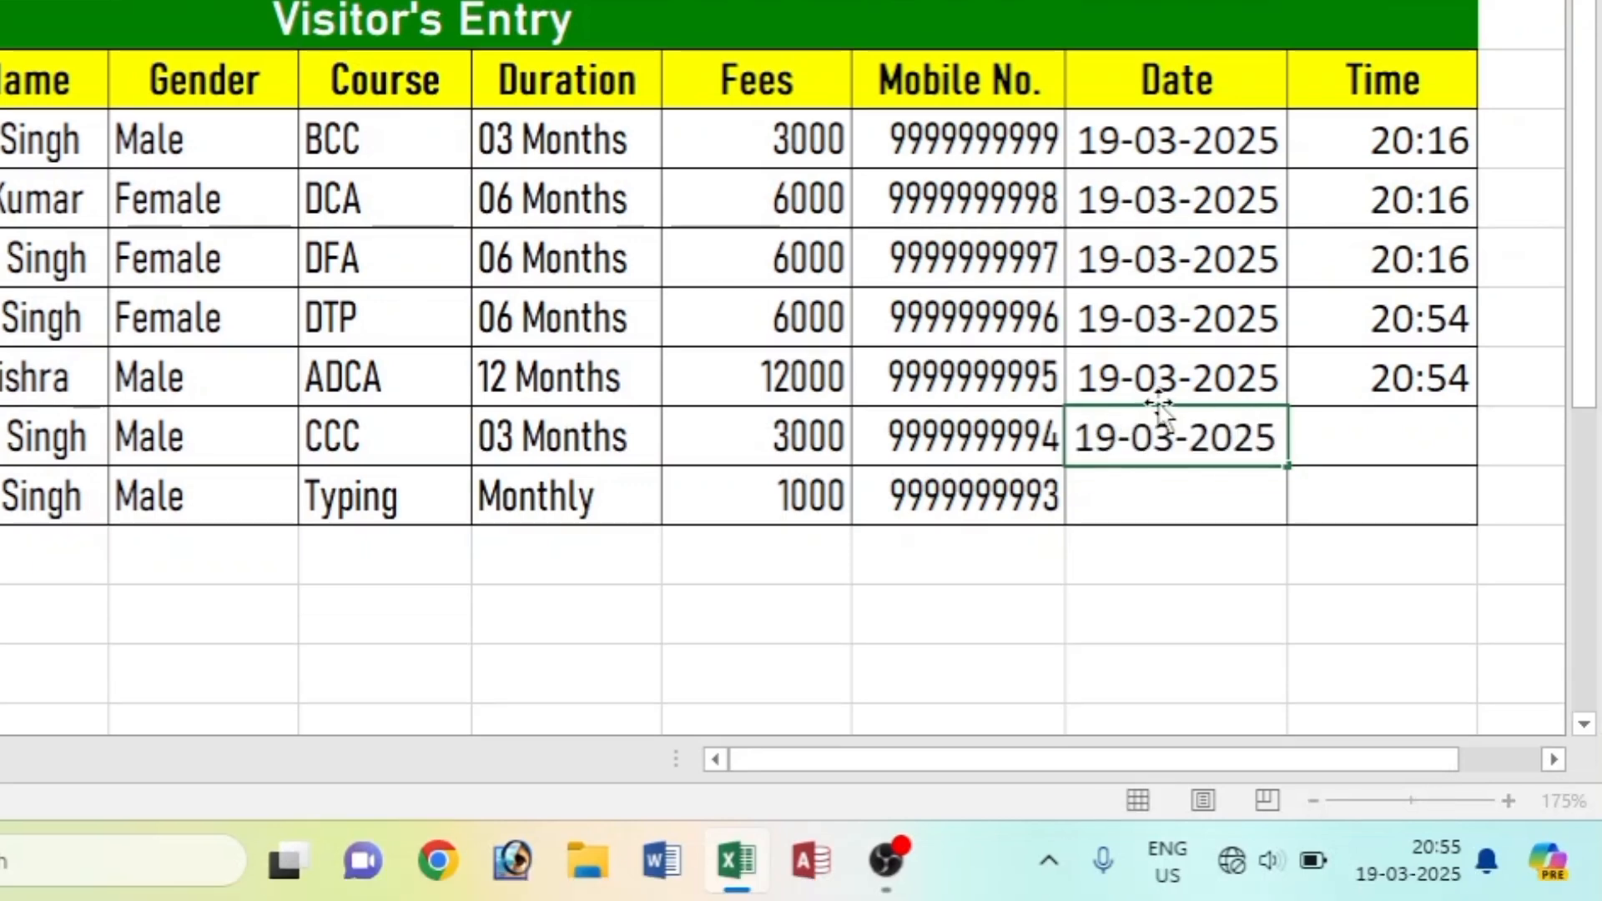
click(1412, 450)
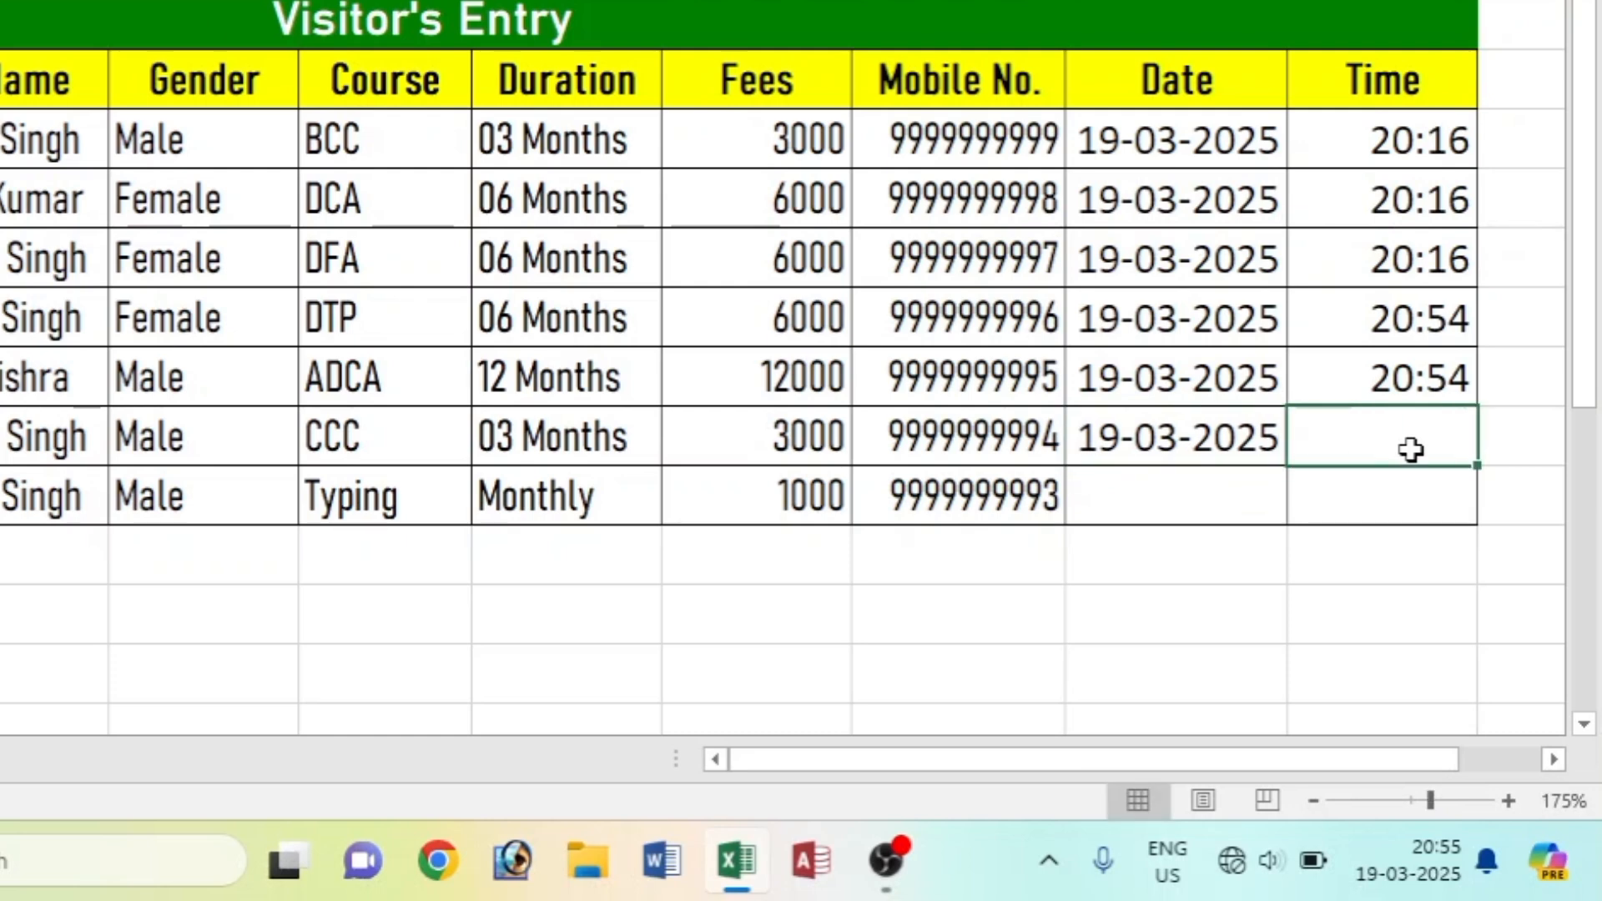
key(ctrl+shift+semicolon)
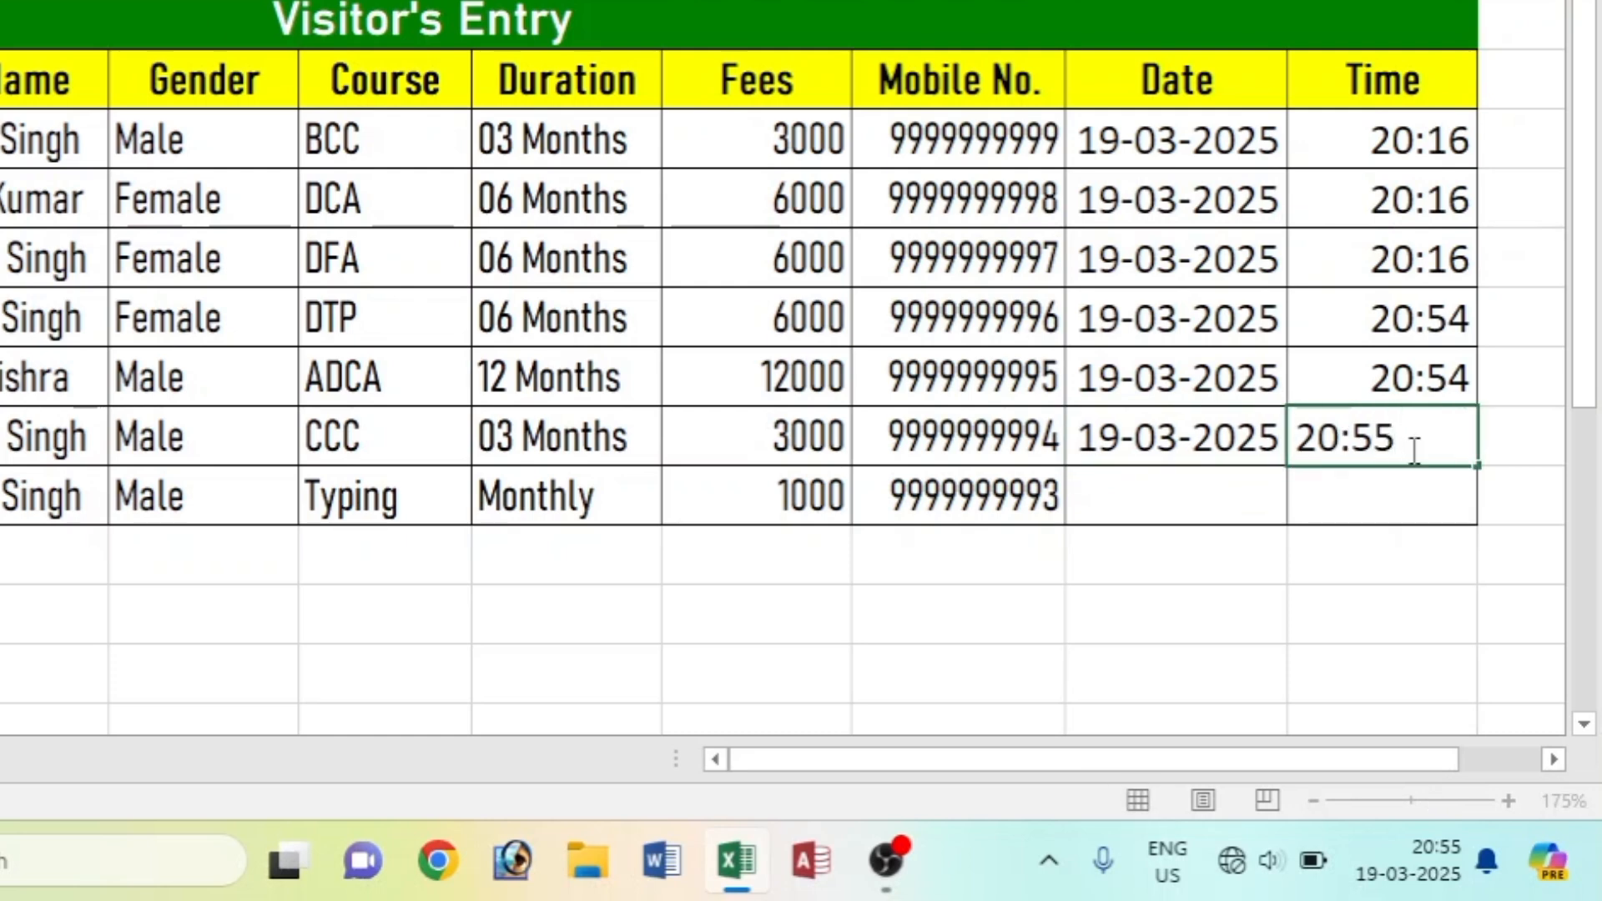
key(Return)
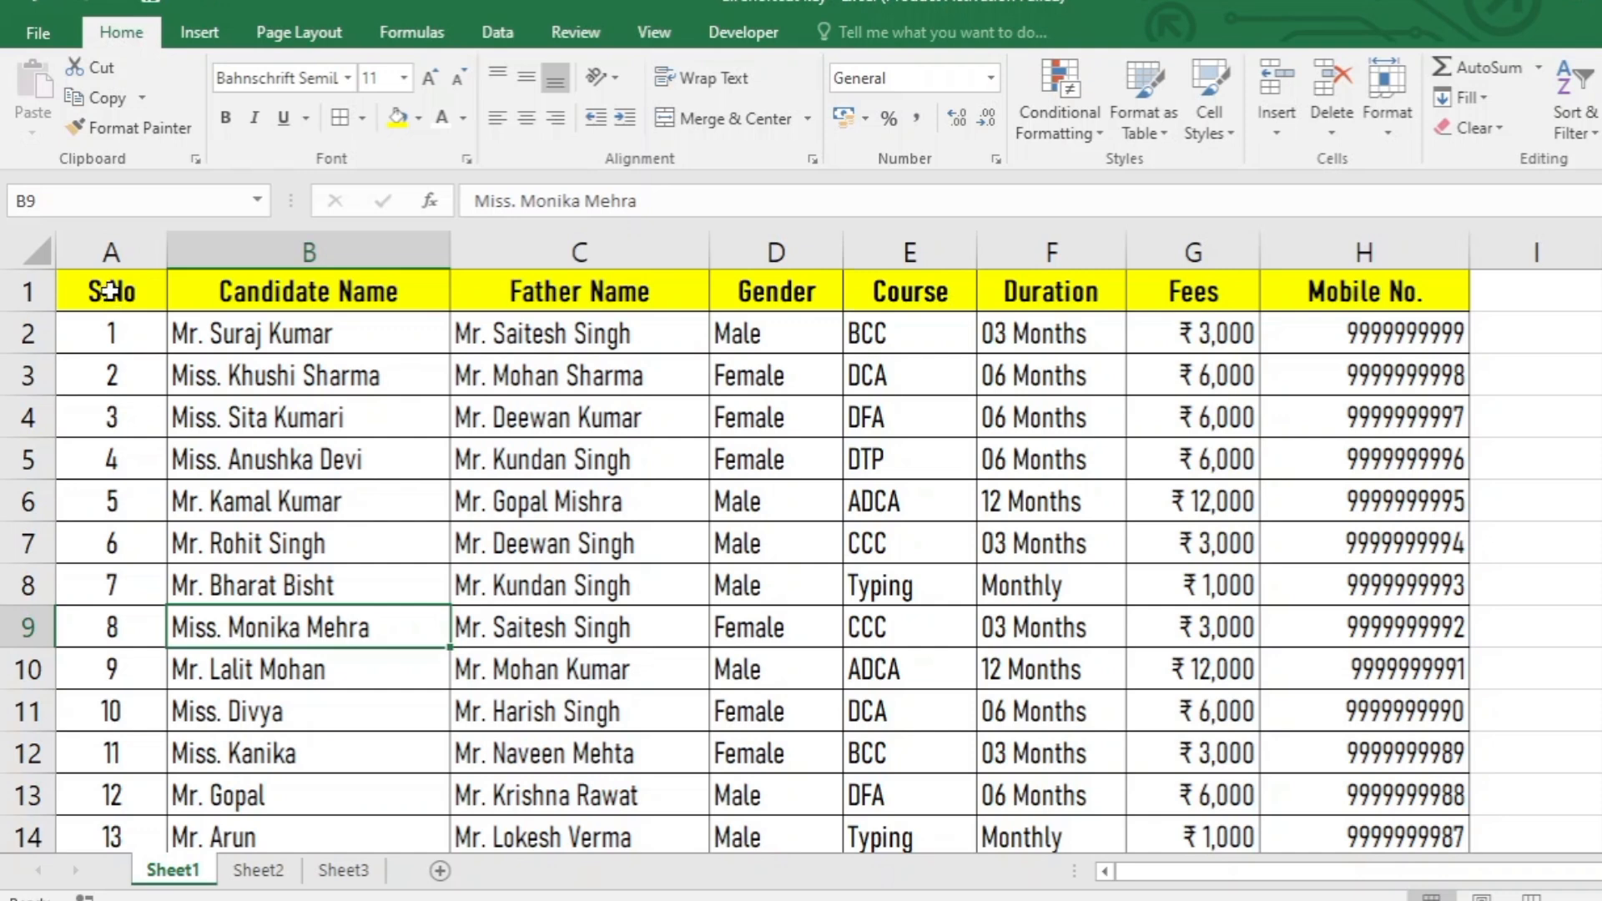
Step: Copy the header row and first seven records, A1:H8, from Sheet1 and paste them at A1 of a new worksheet
drag(111, 300, 1410, 601)
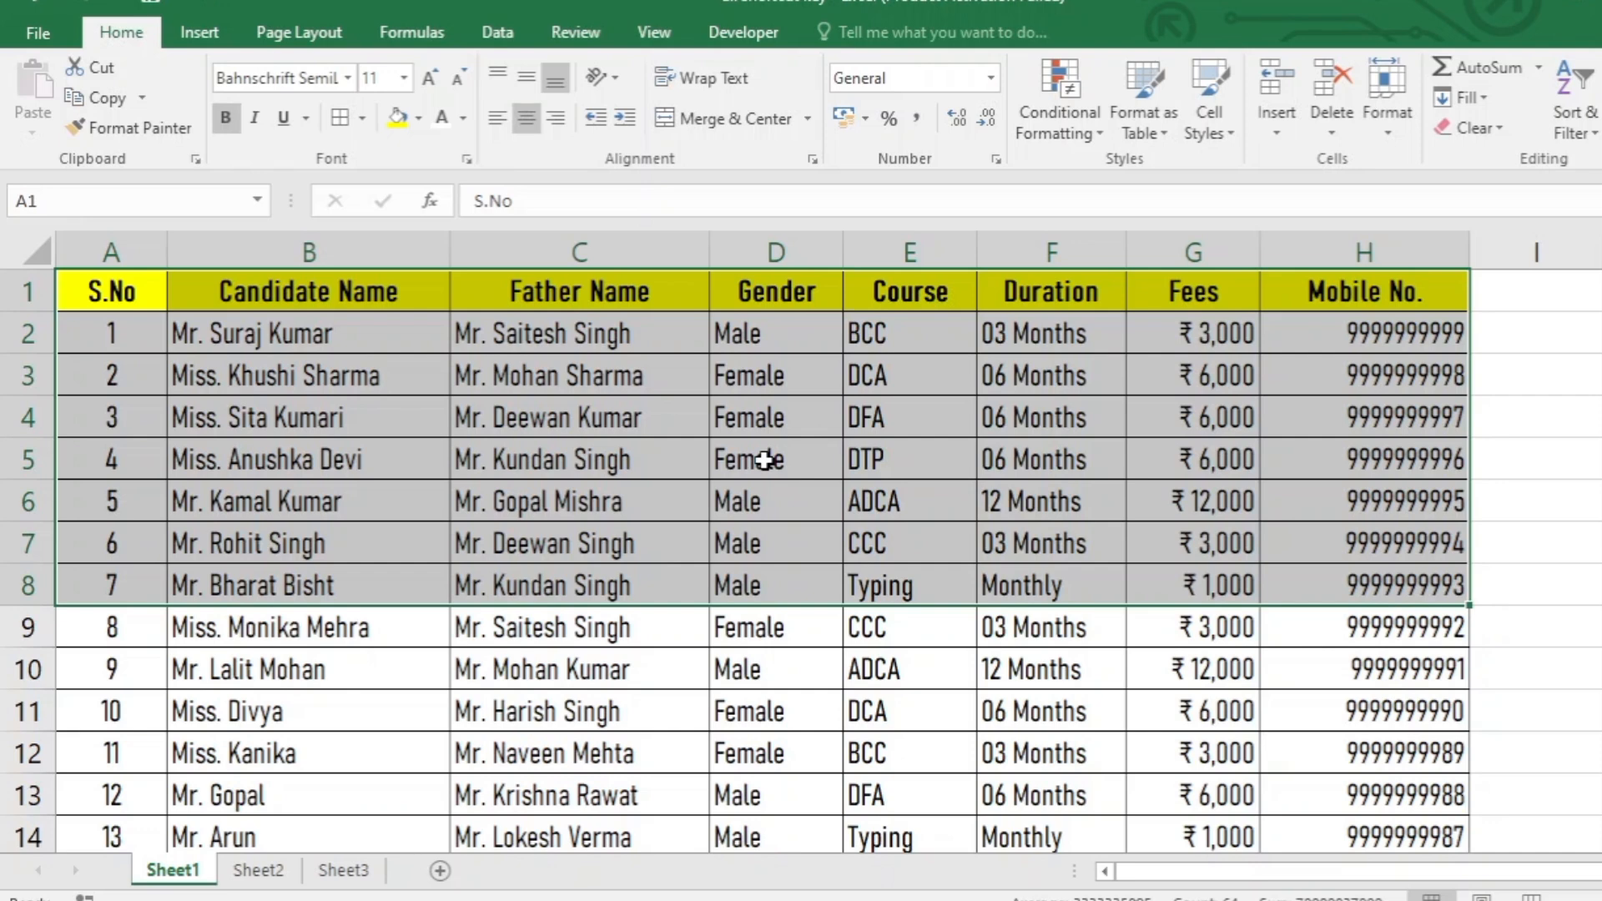
key(ctrl+c)
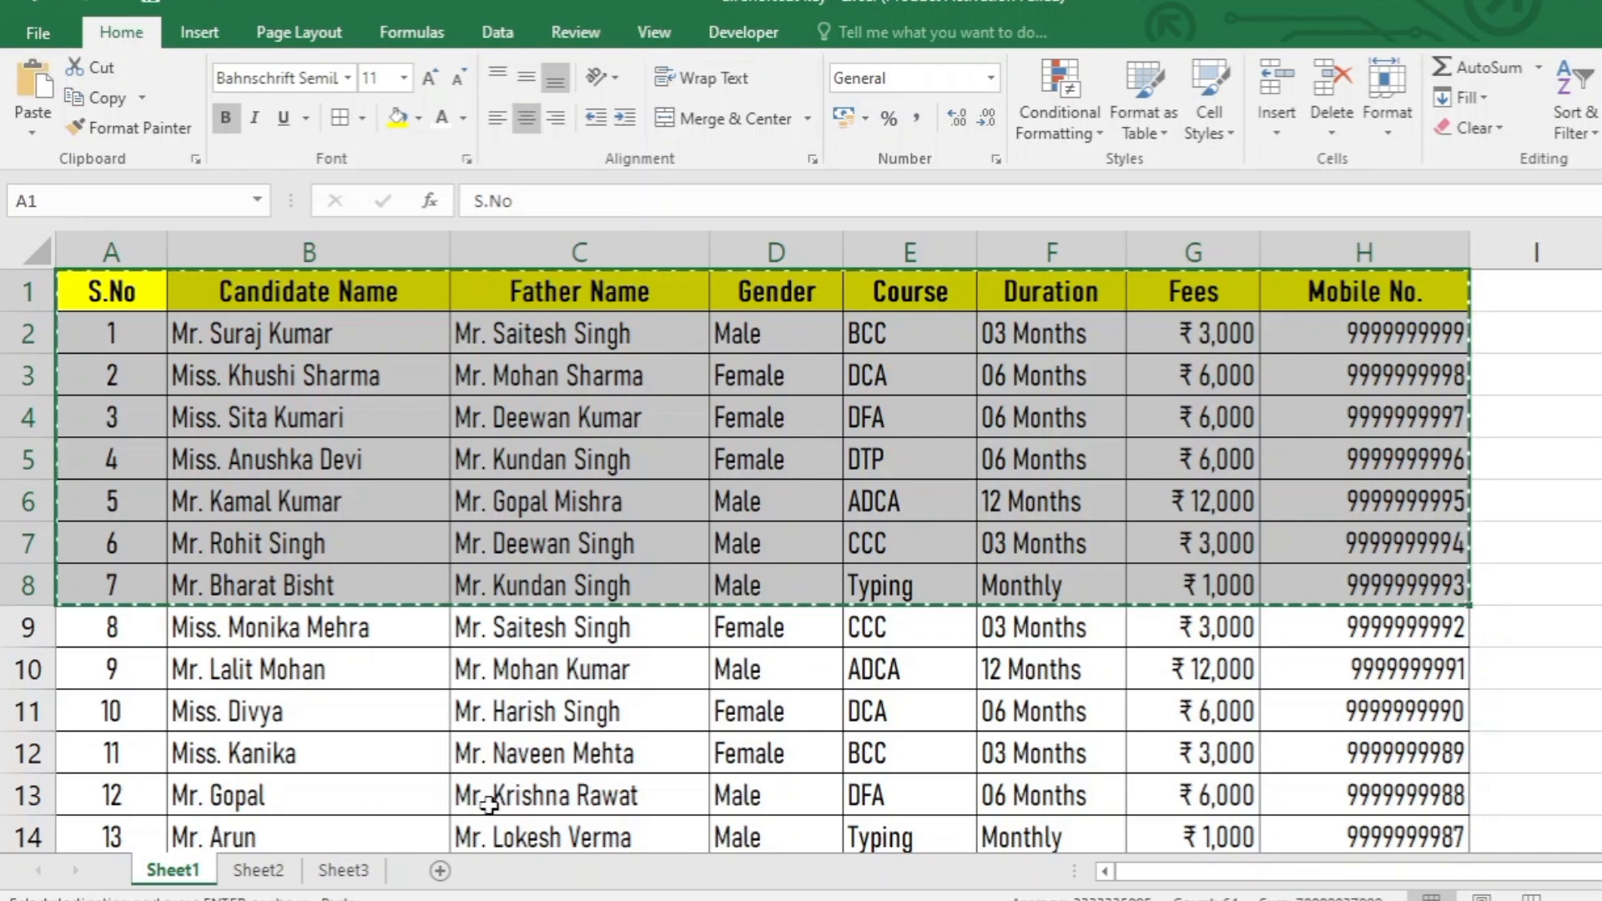
click(441, 870)
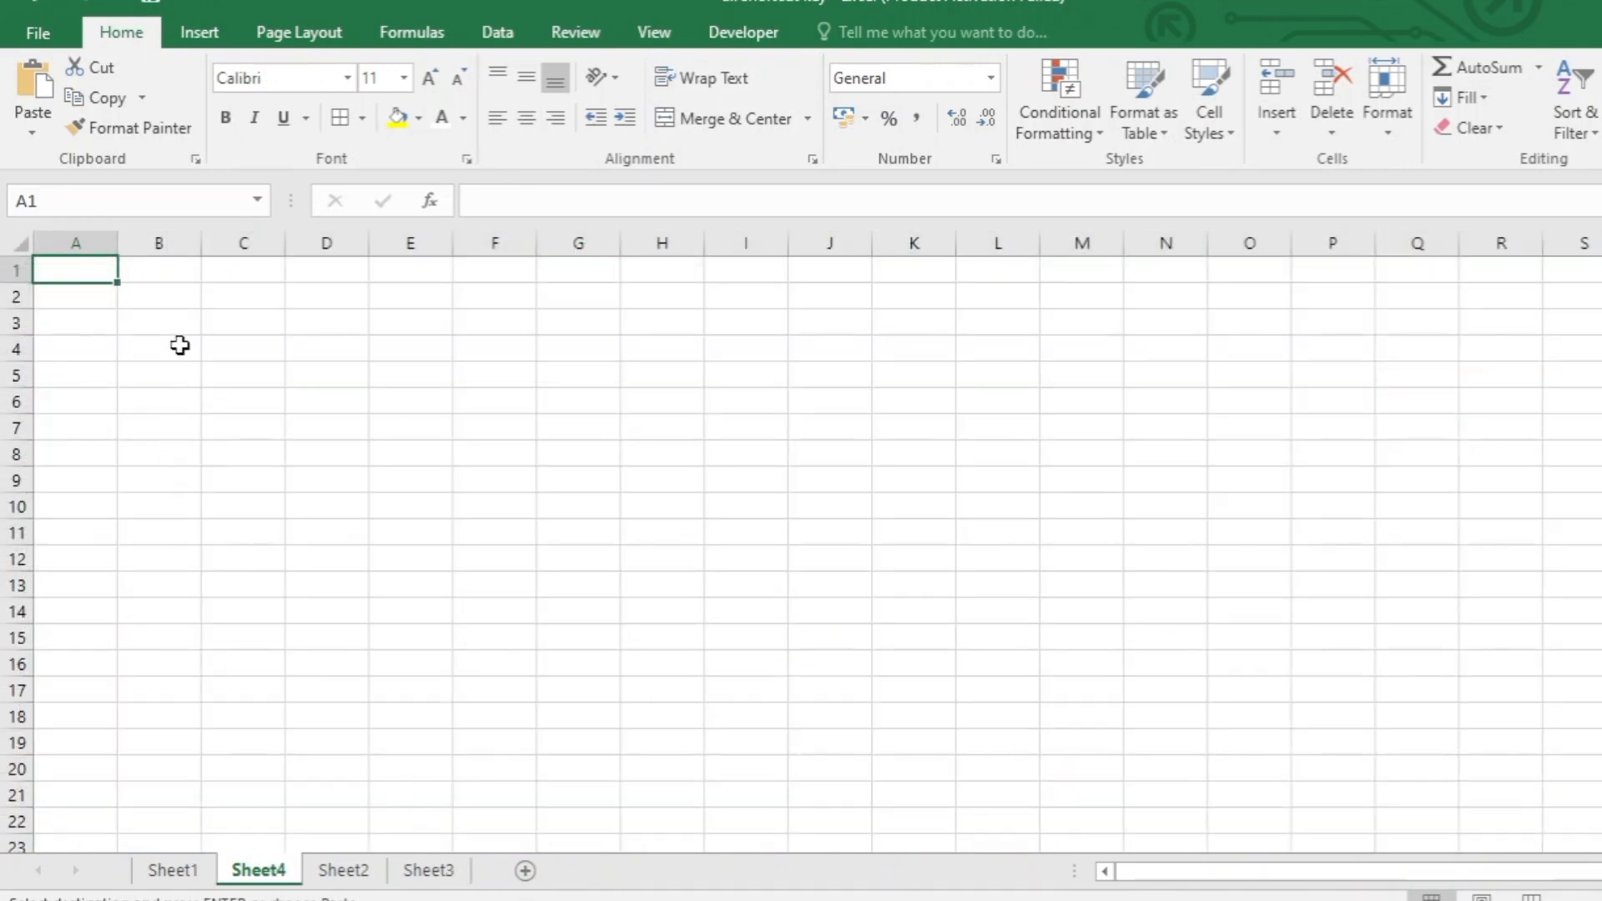
key(ctrl+v)
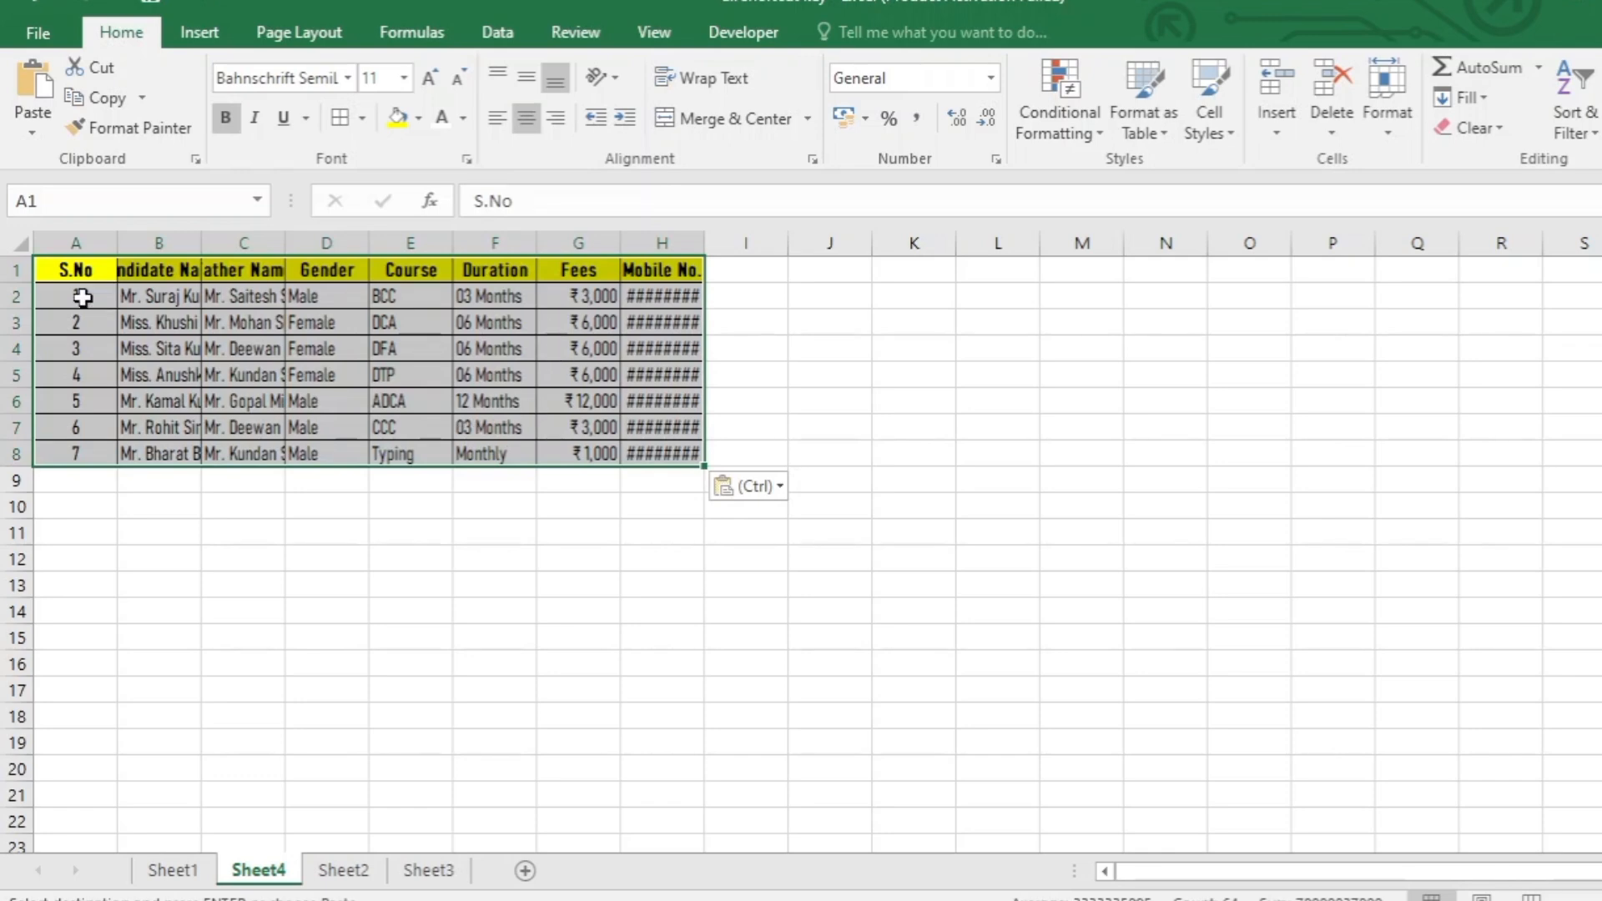
click(125, 296)
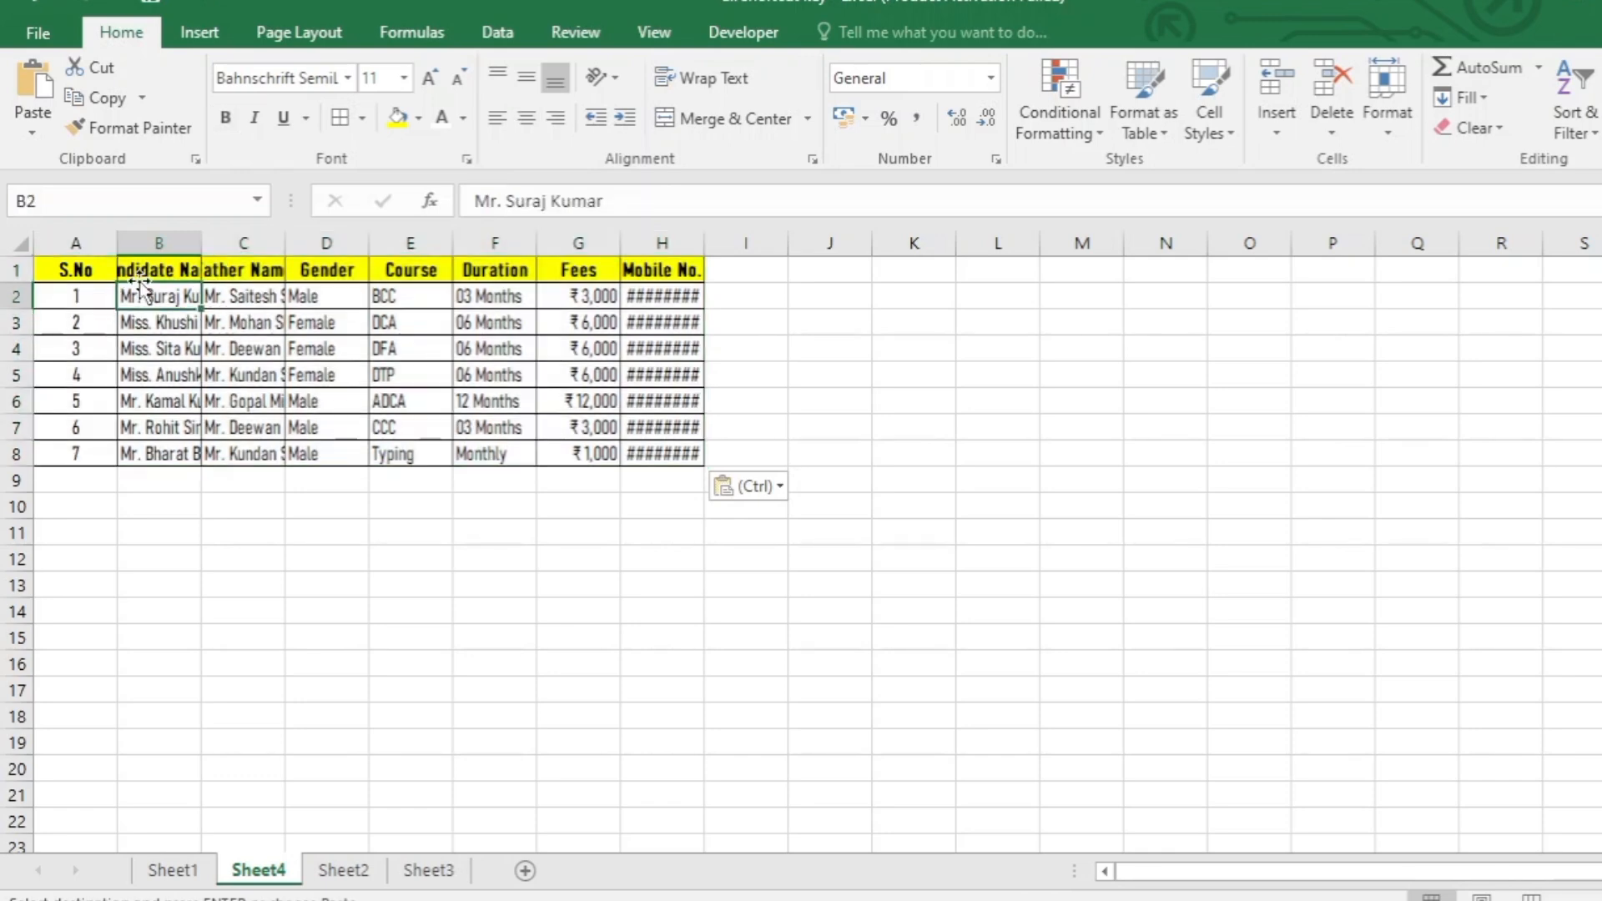
Step: Compare the column widths of the pasted table on Sheet4 with those of the original table on Sheet1
click(270, 268)
click(338, 269)
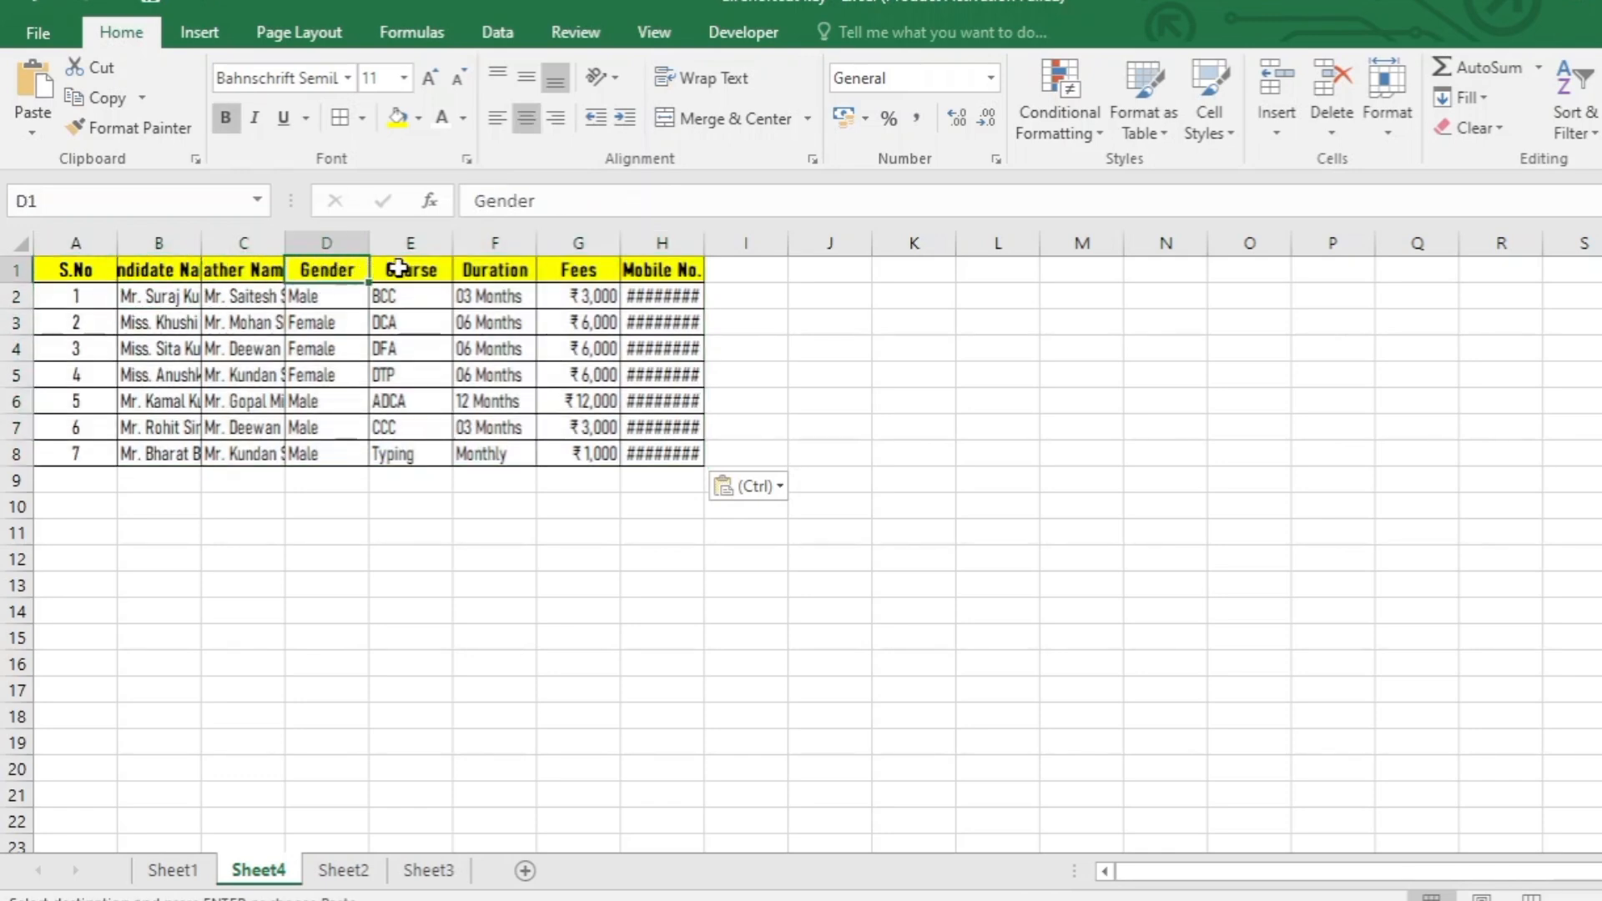
click(427, 268)
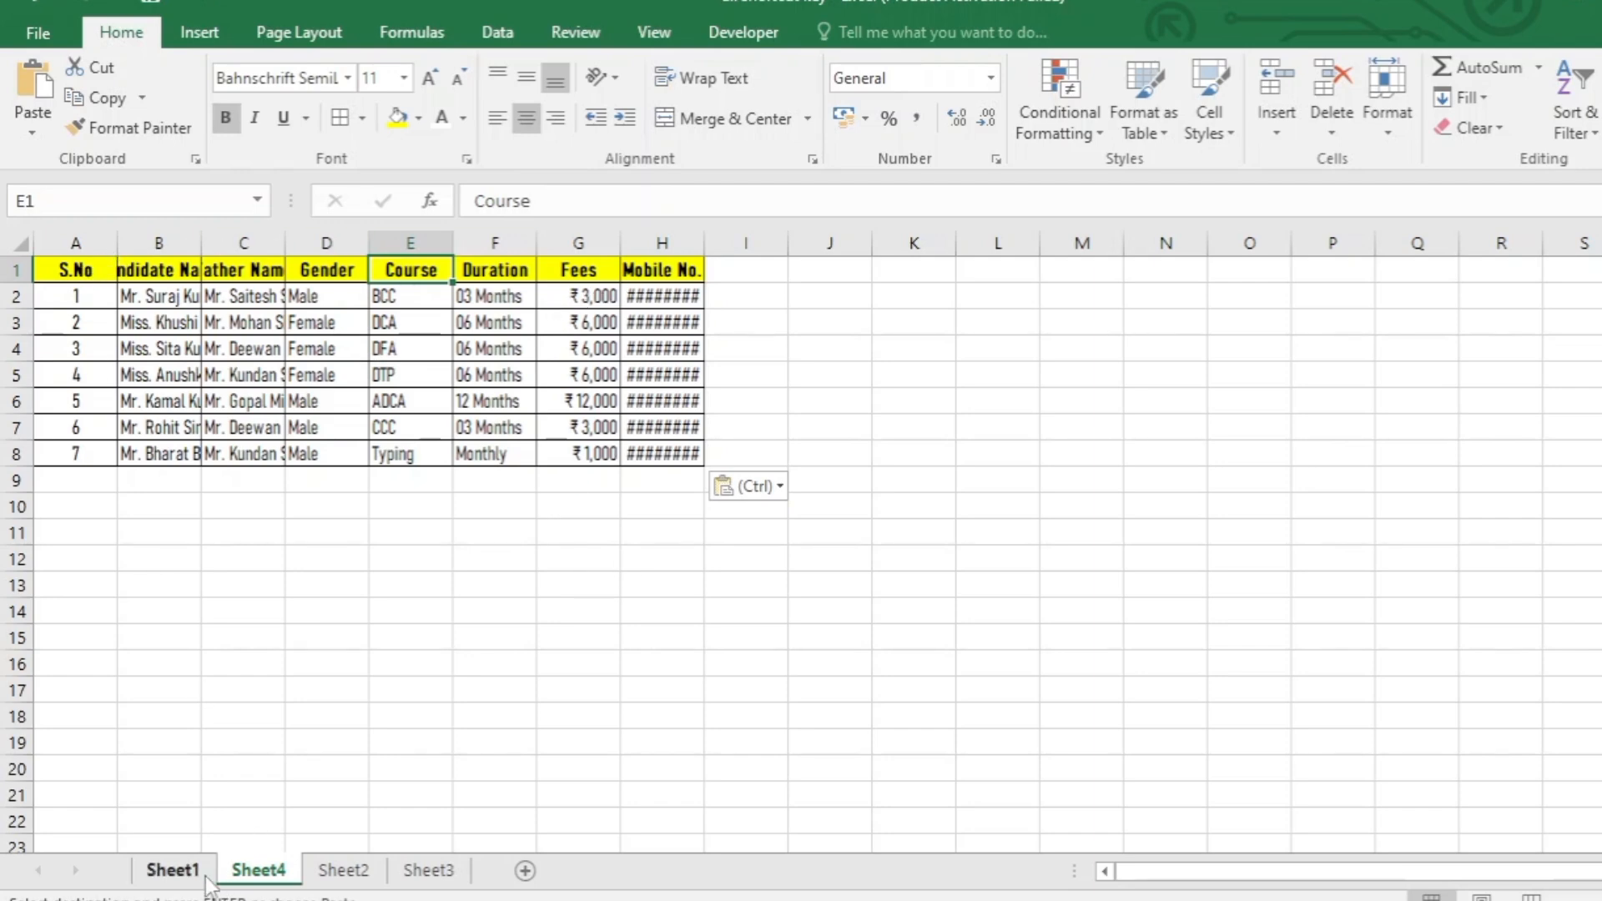
click(172, 870)
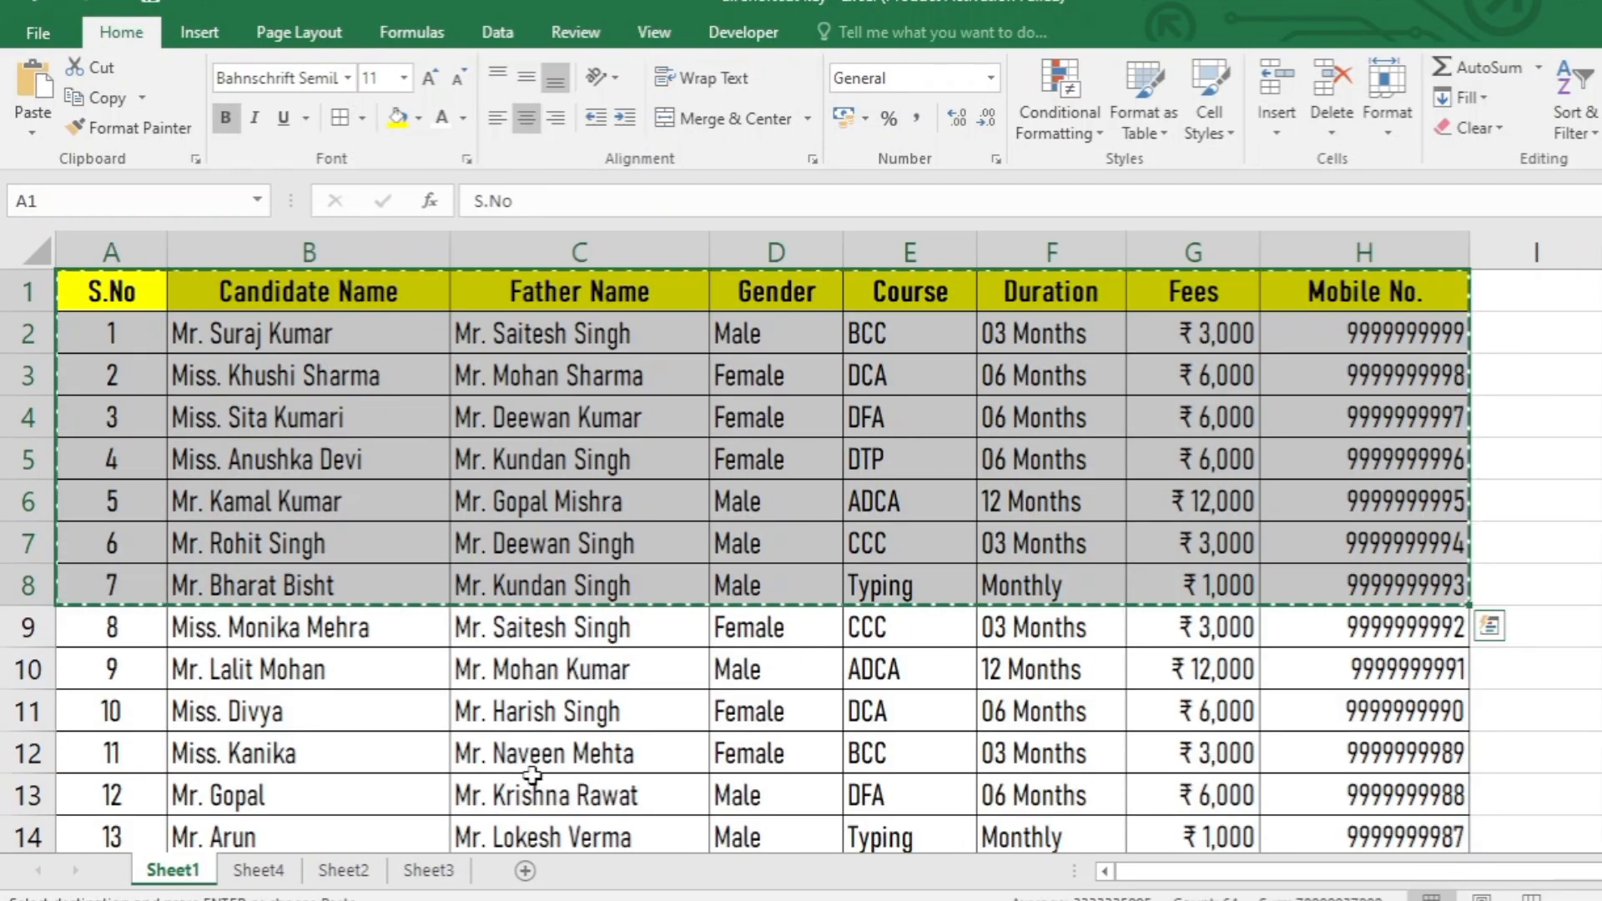
click(258, 870)
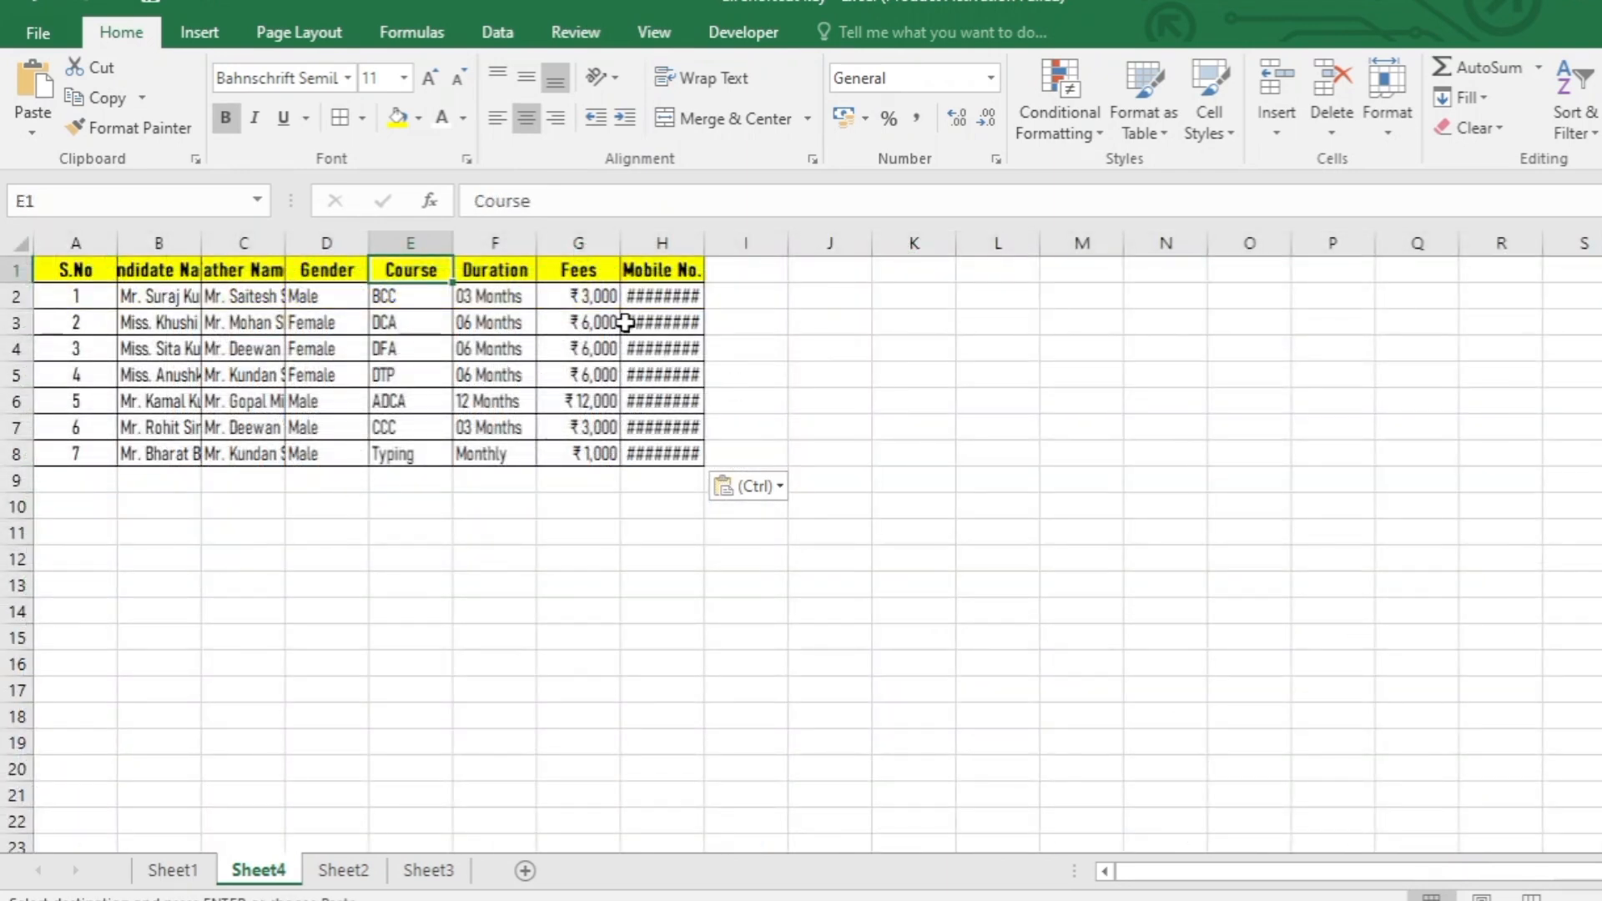
click(175, 872)
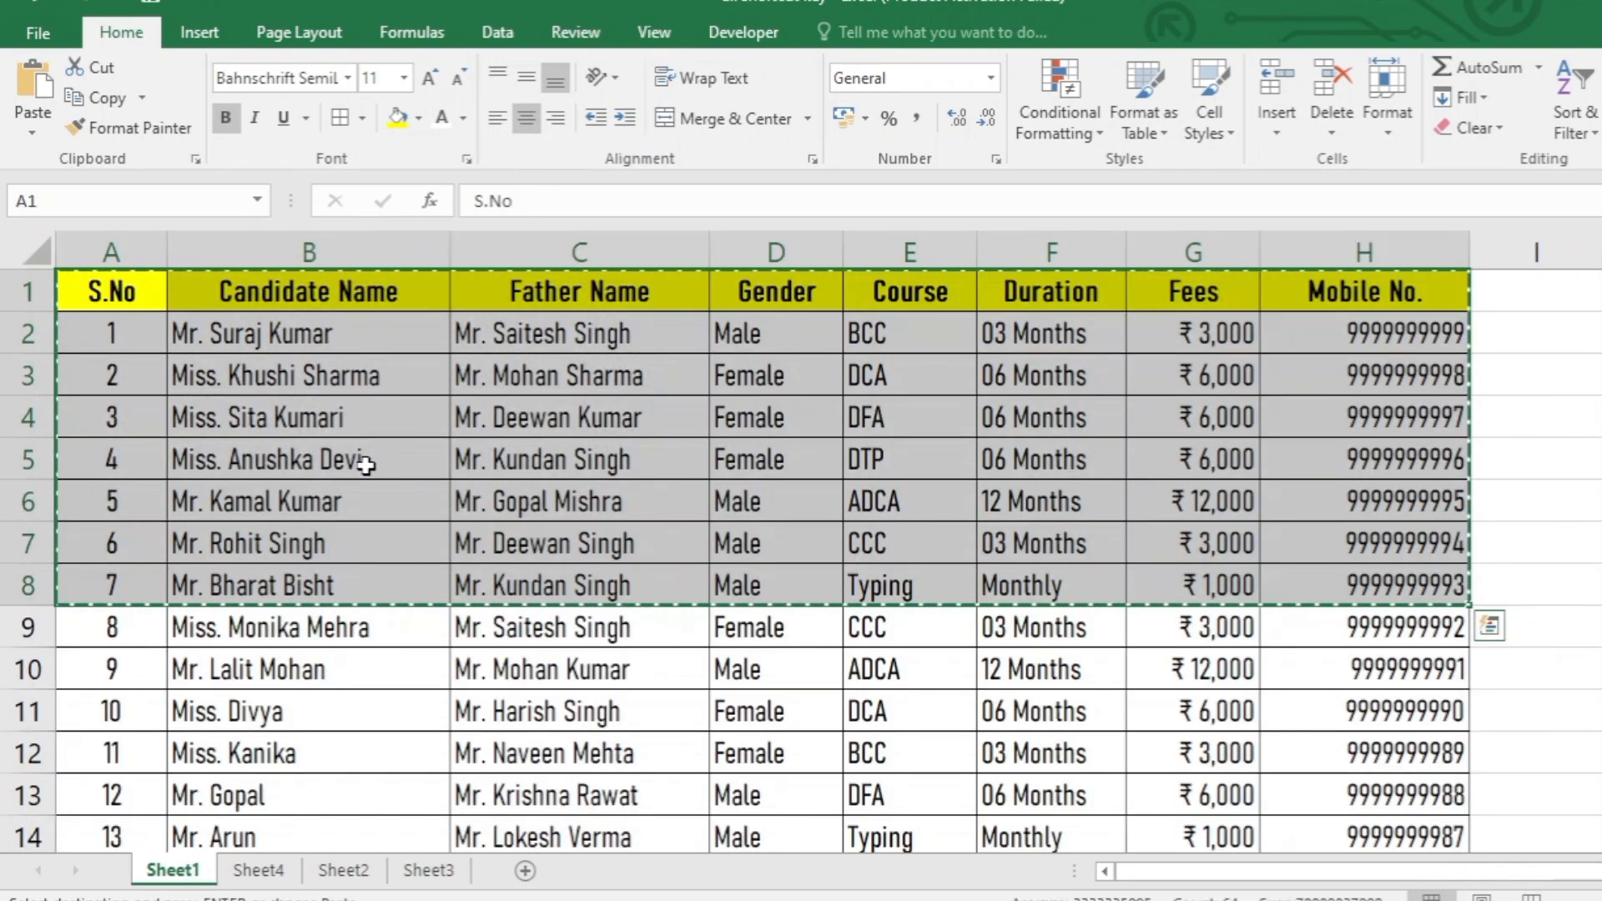
click(258, 870)
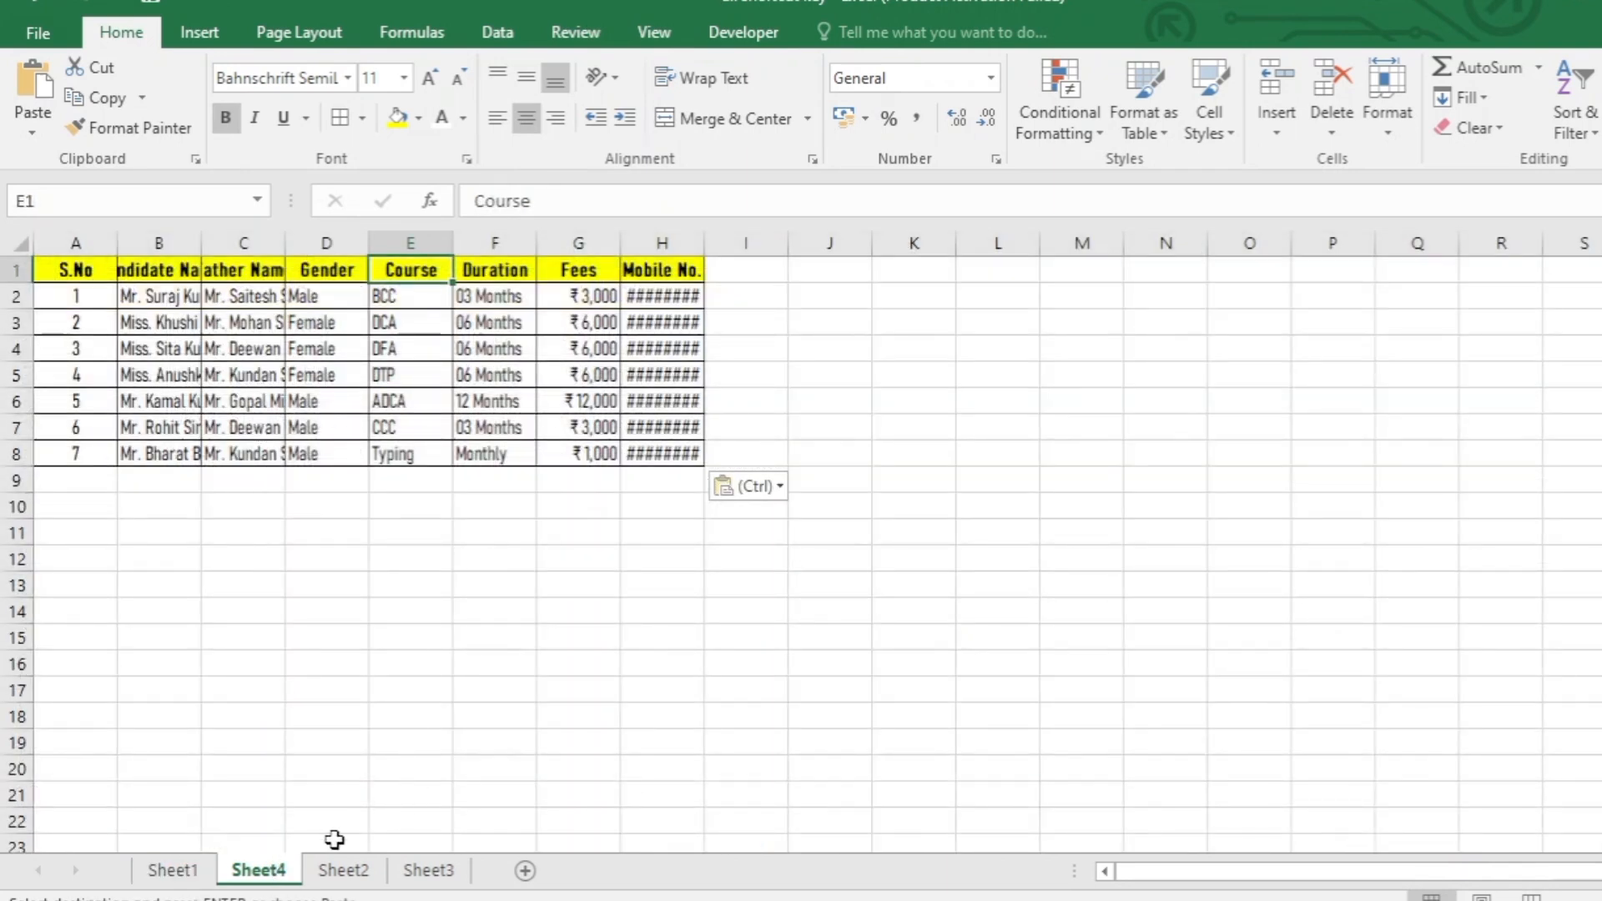
click(175, 871)
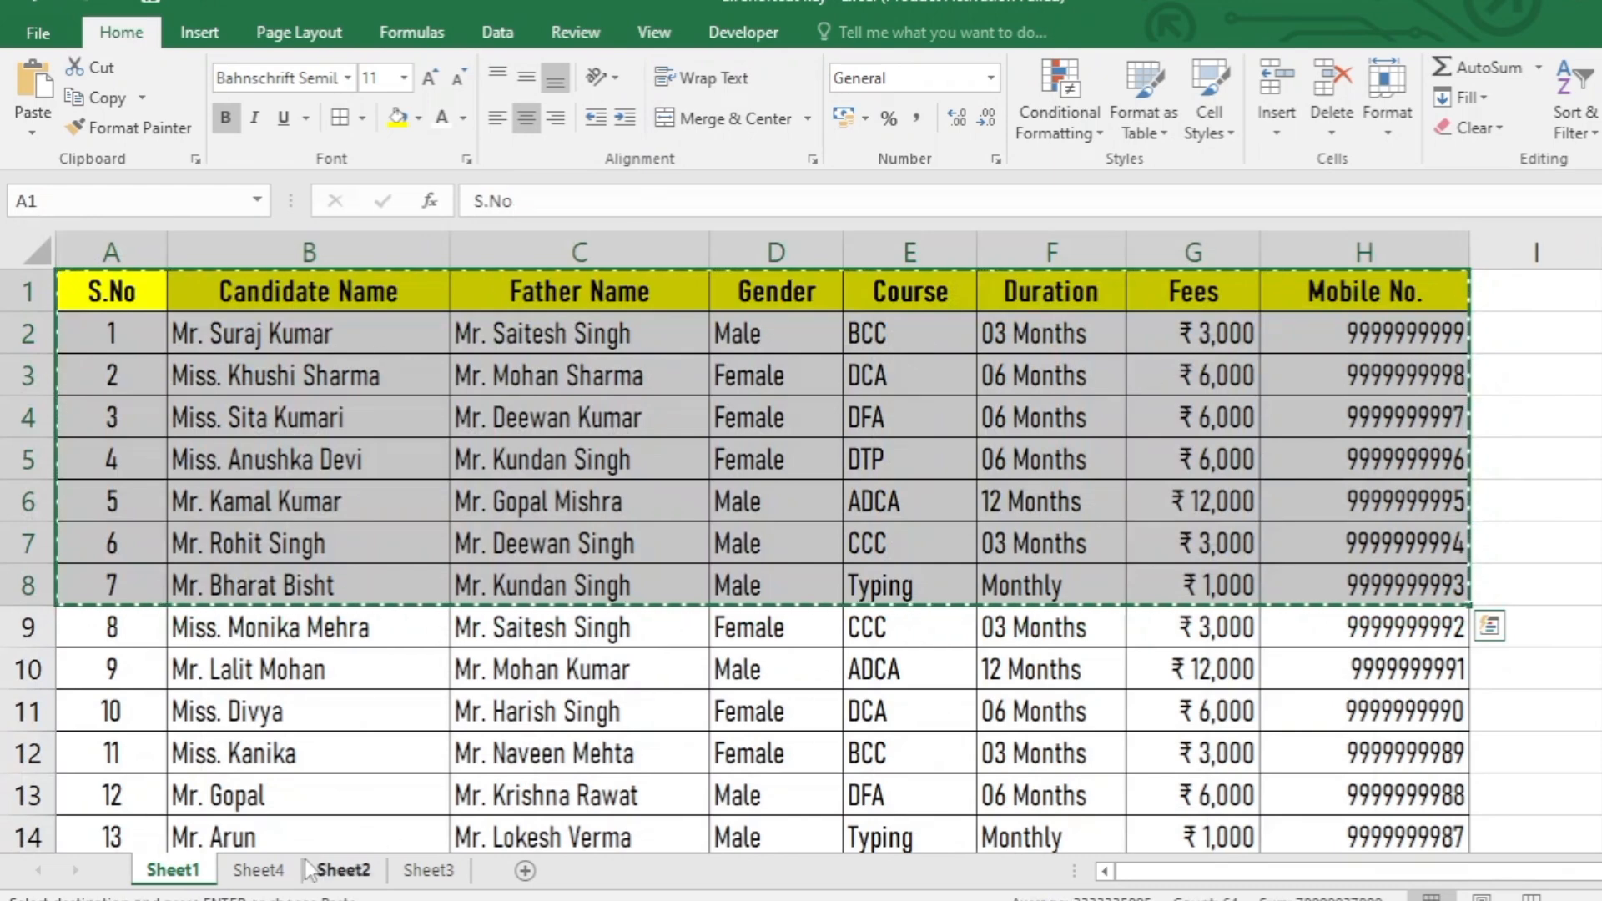
click(292, 881)
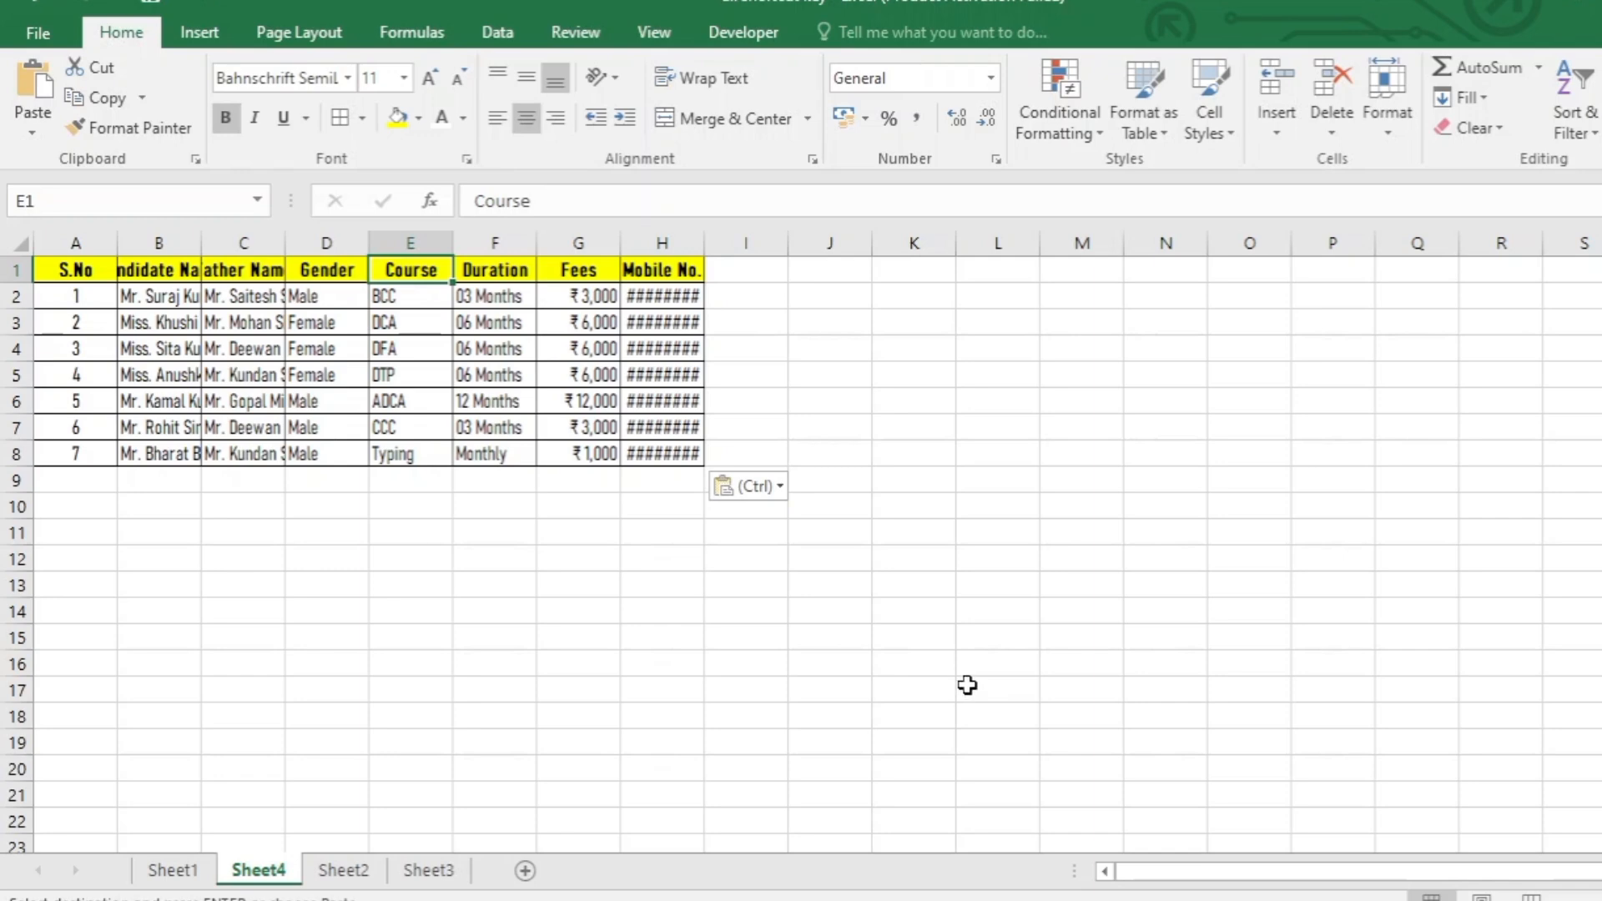
Step: Try widening columns A through H together on Sheet4, and undo the width change
click(158, 349)
drag(81, 242, 669, 242)
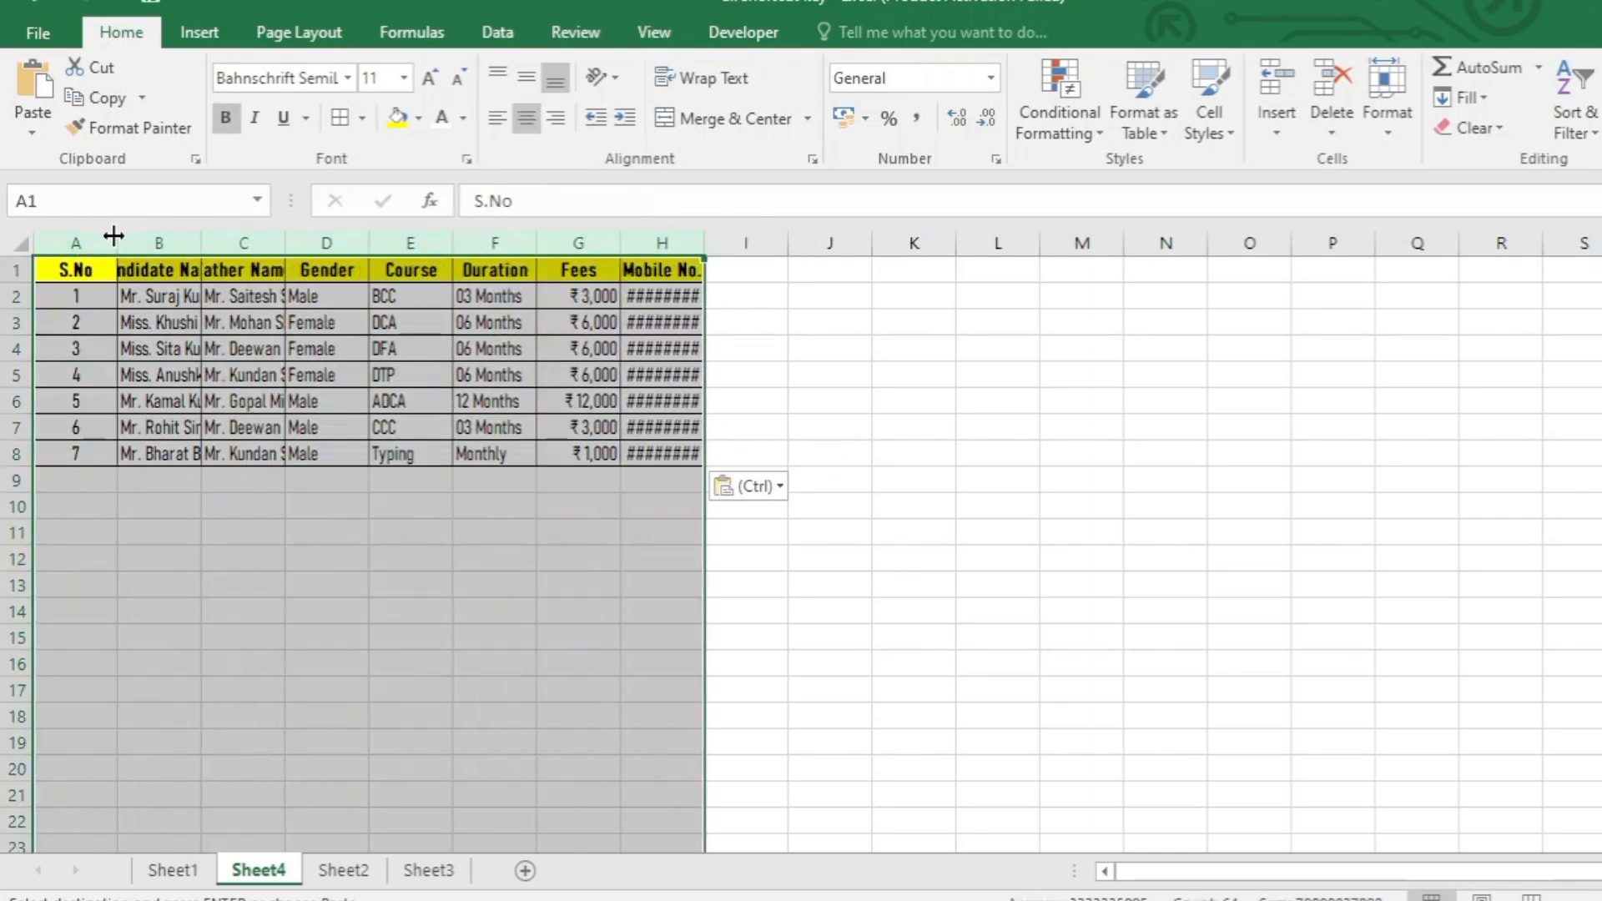
drag(113, 236, 143, 236)
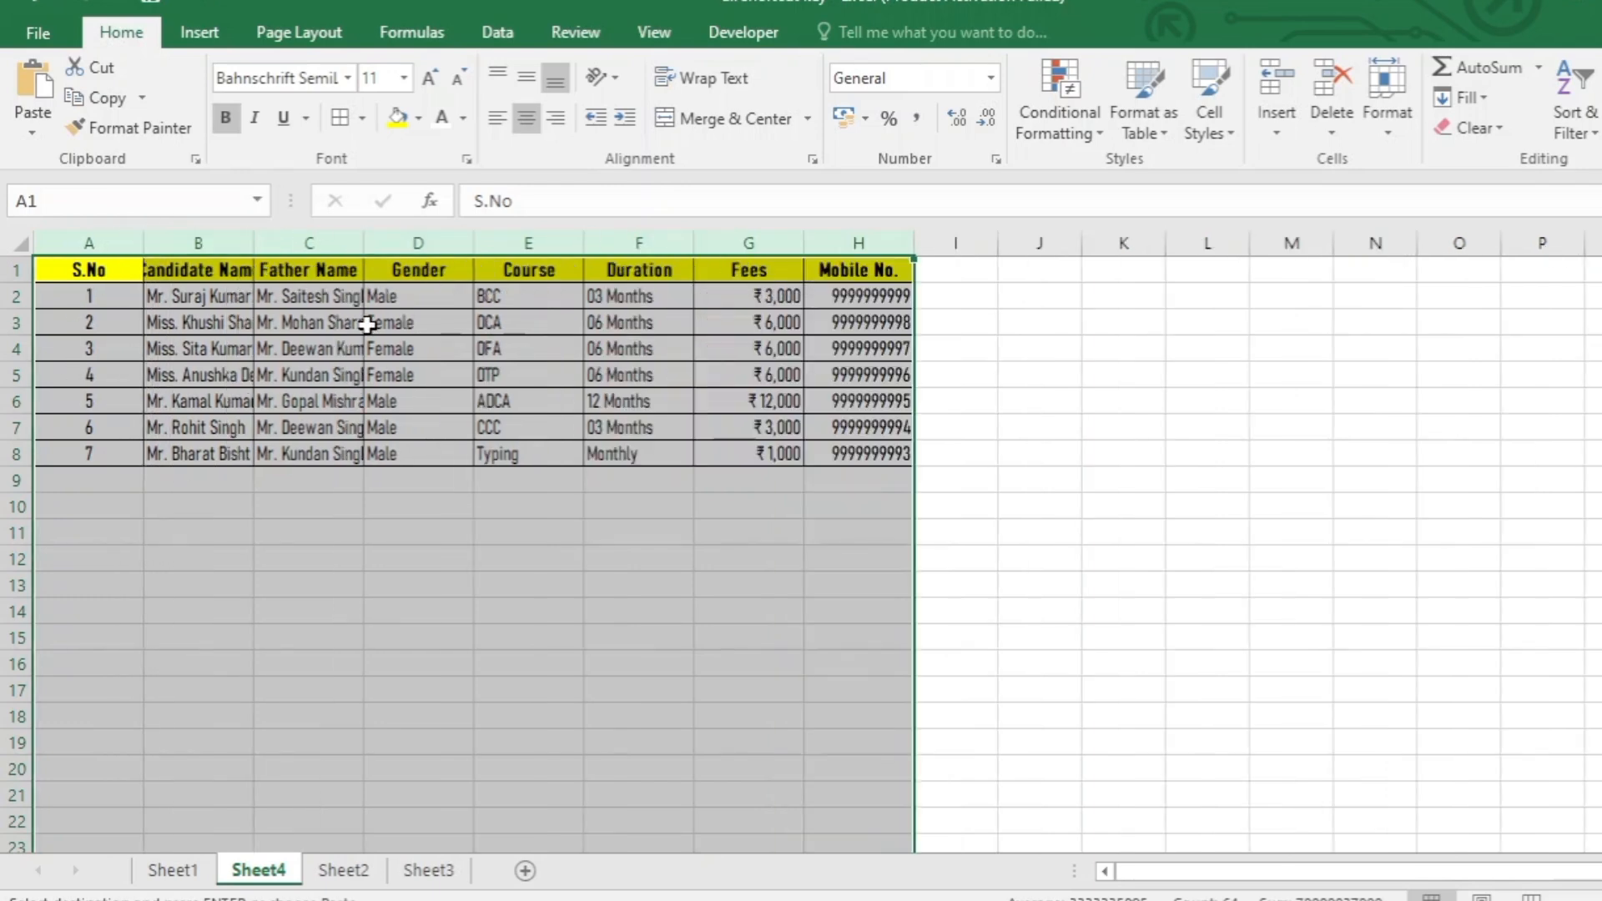
key(ctrl+z)
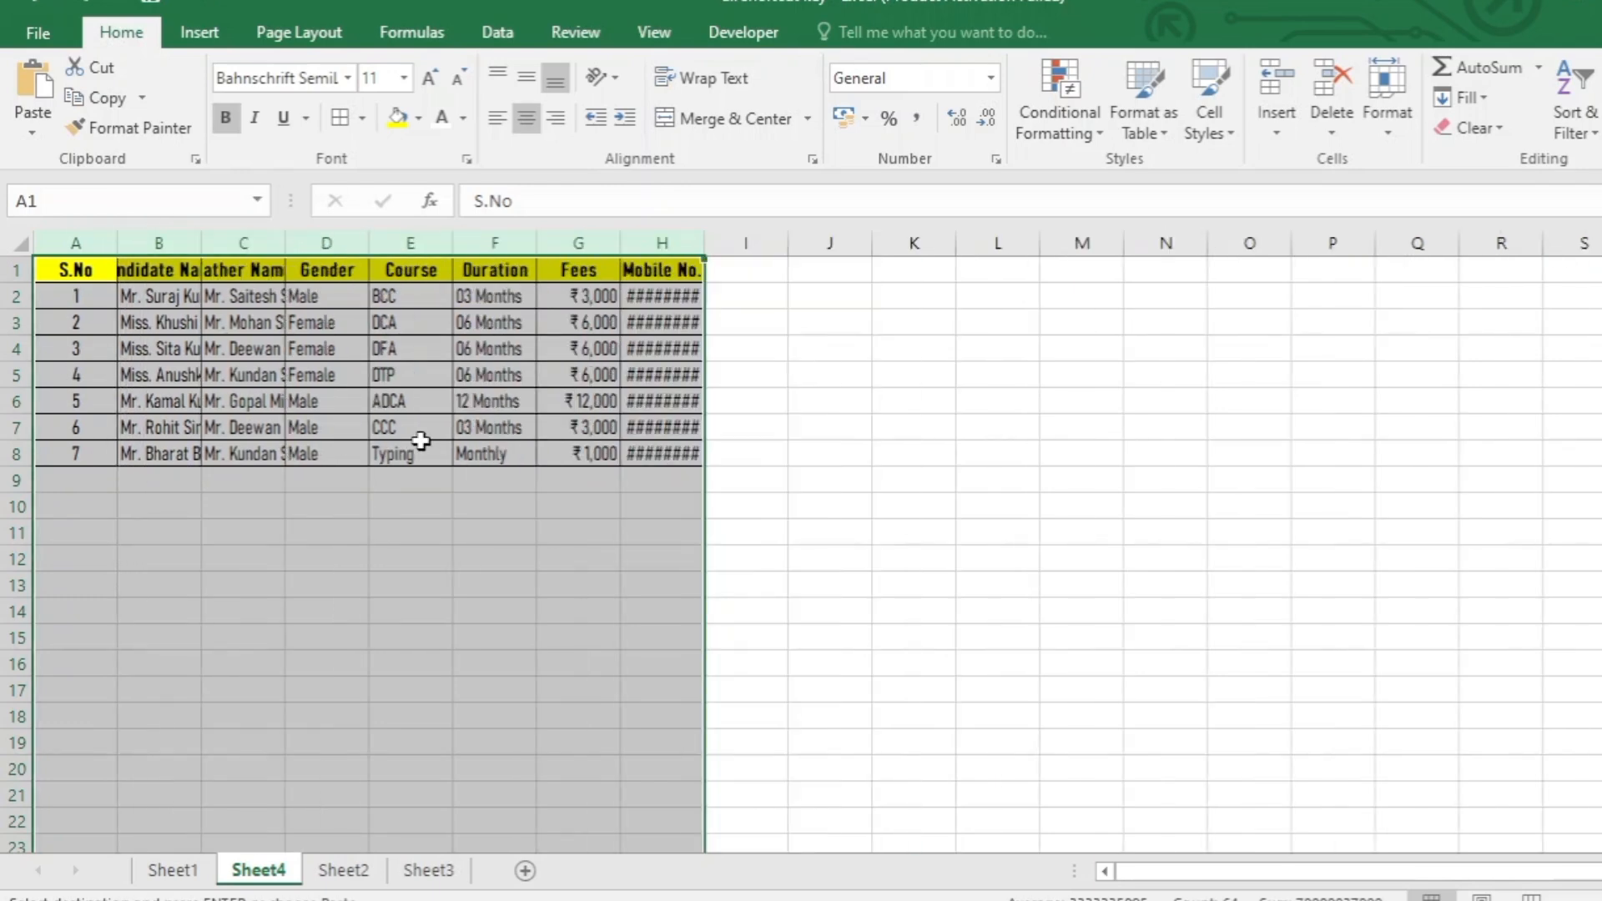
Step: Undo the paste of the seven-record table on Sheet4 and cancel the pending copy on Sheet1
click(457, 443)
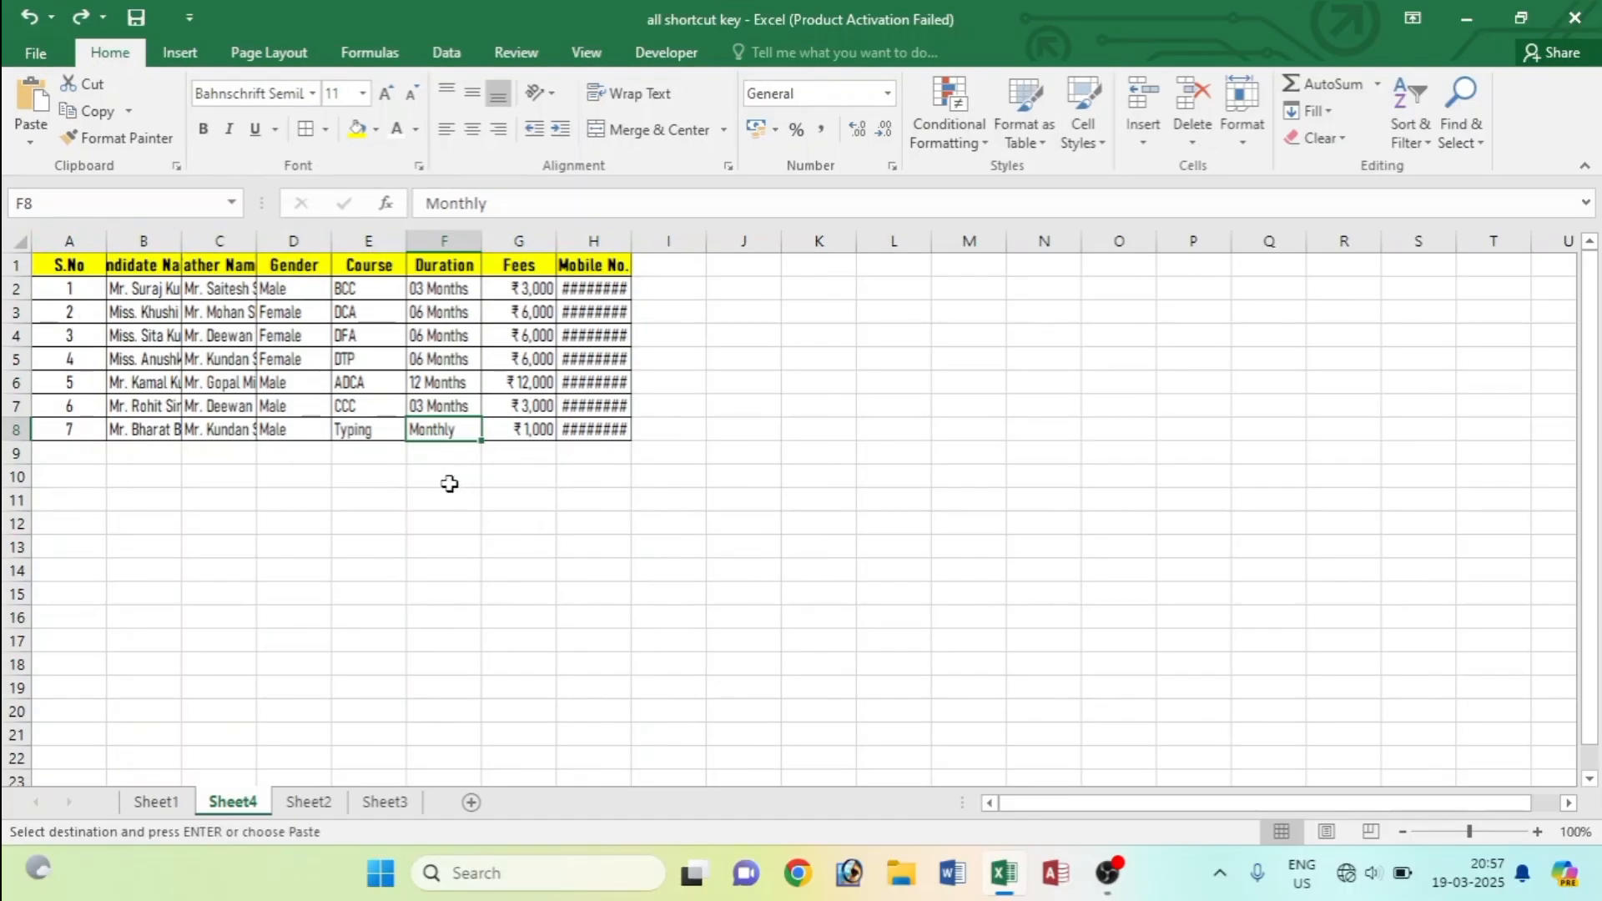
key(ctrl+z)
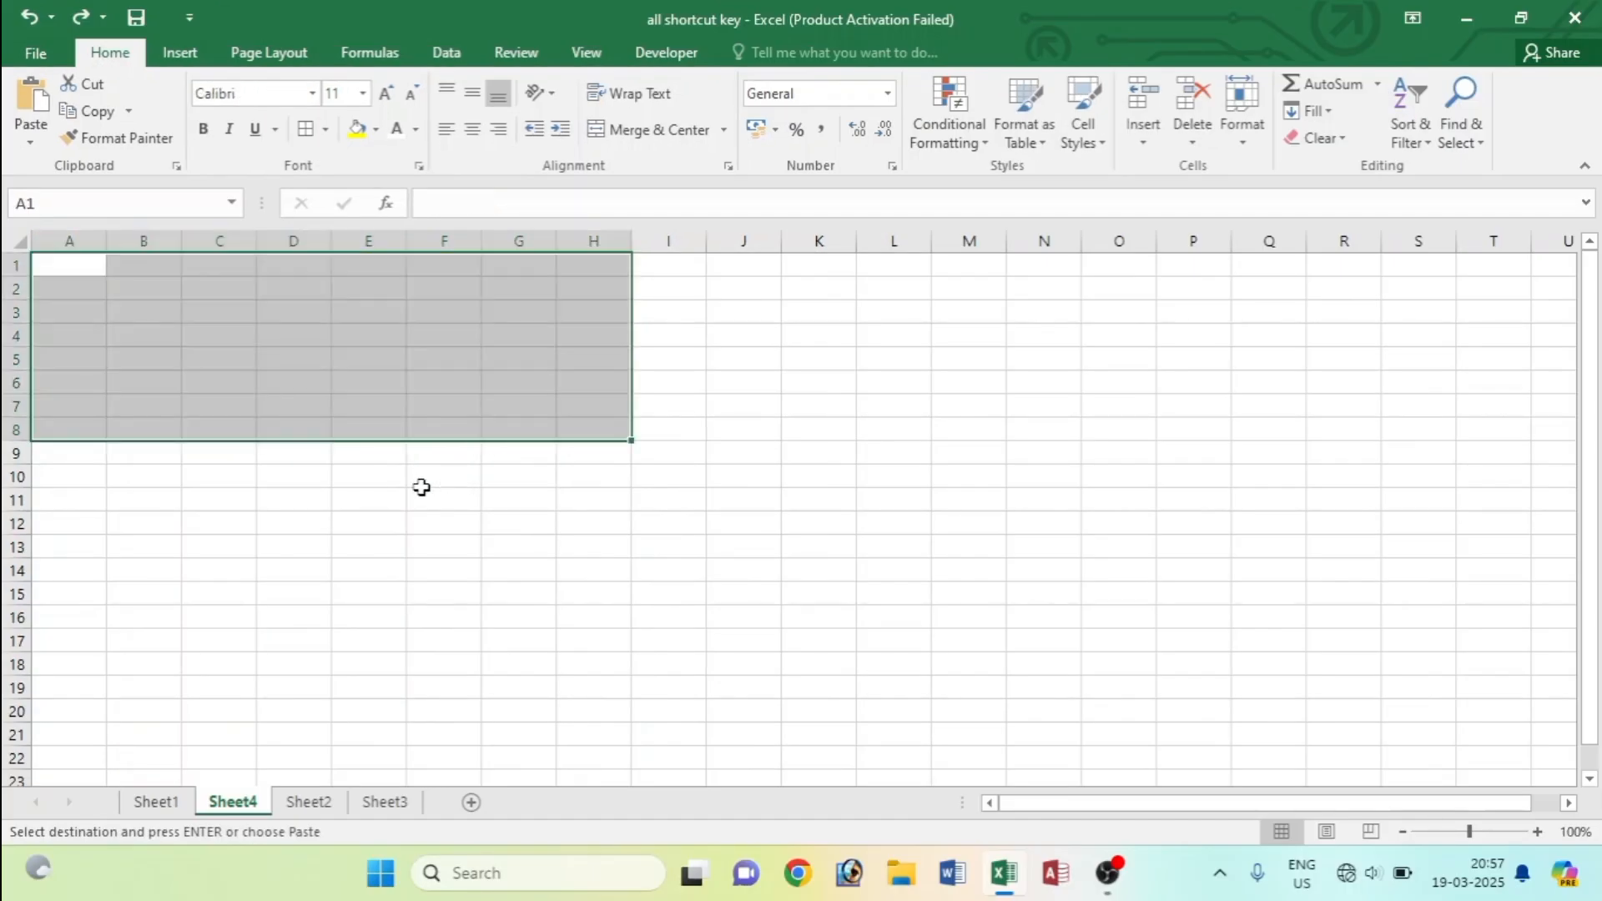
click(220, 505)
click(157, 802)
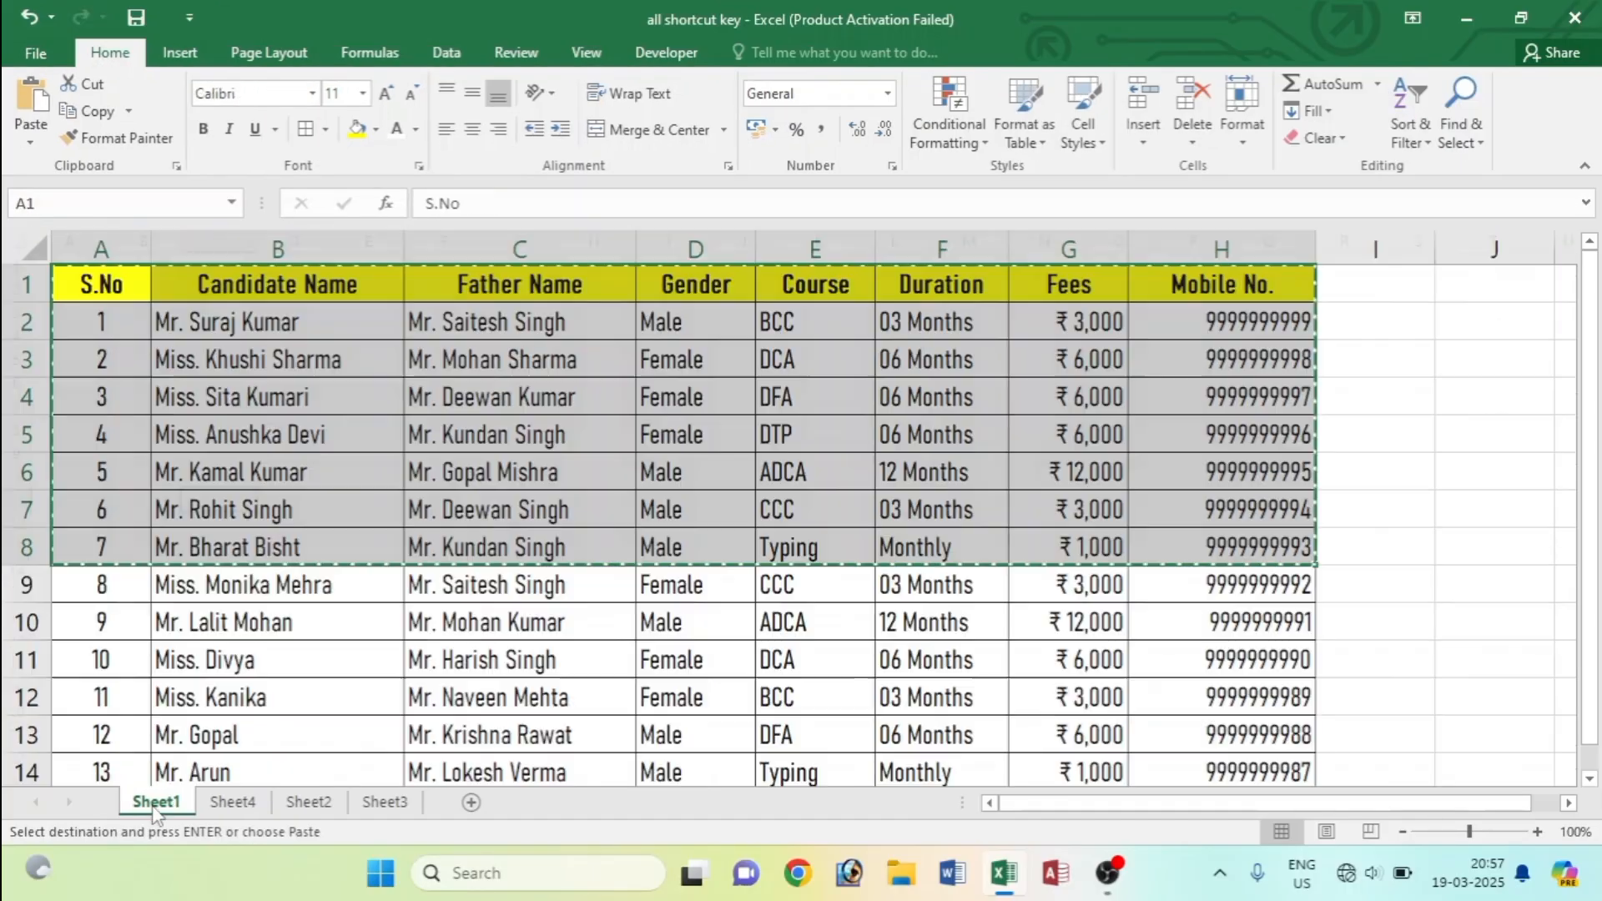
key(Escape)
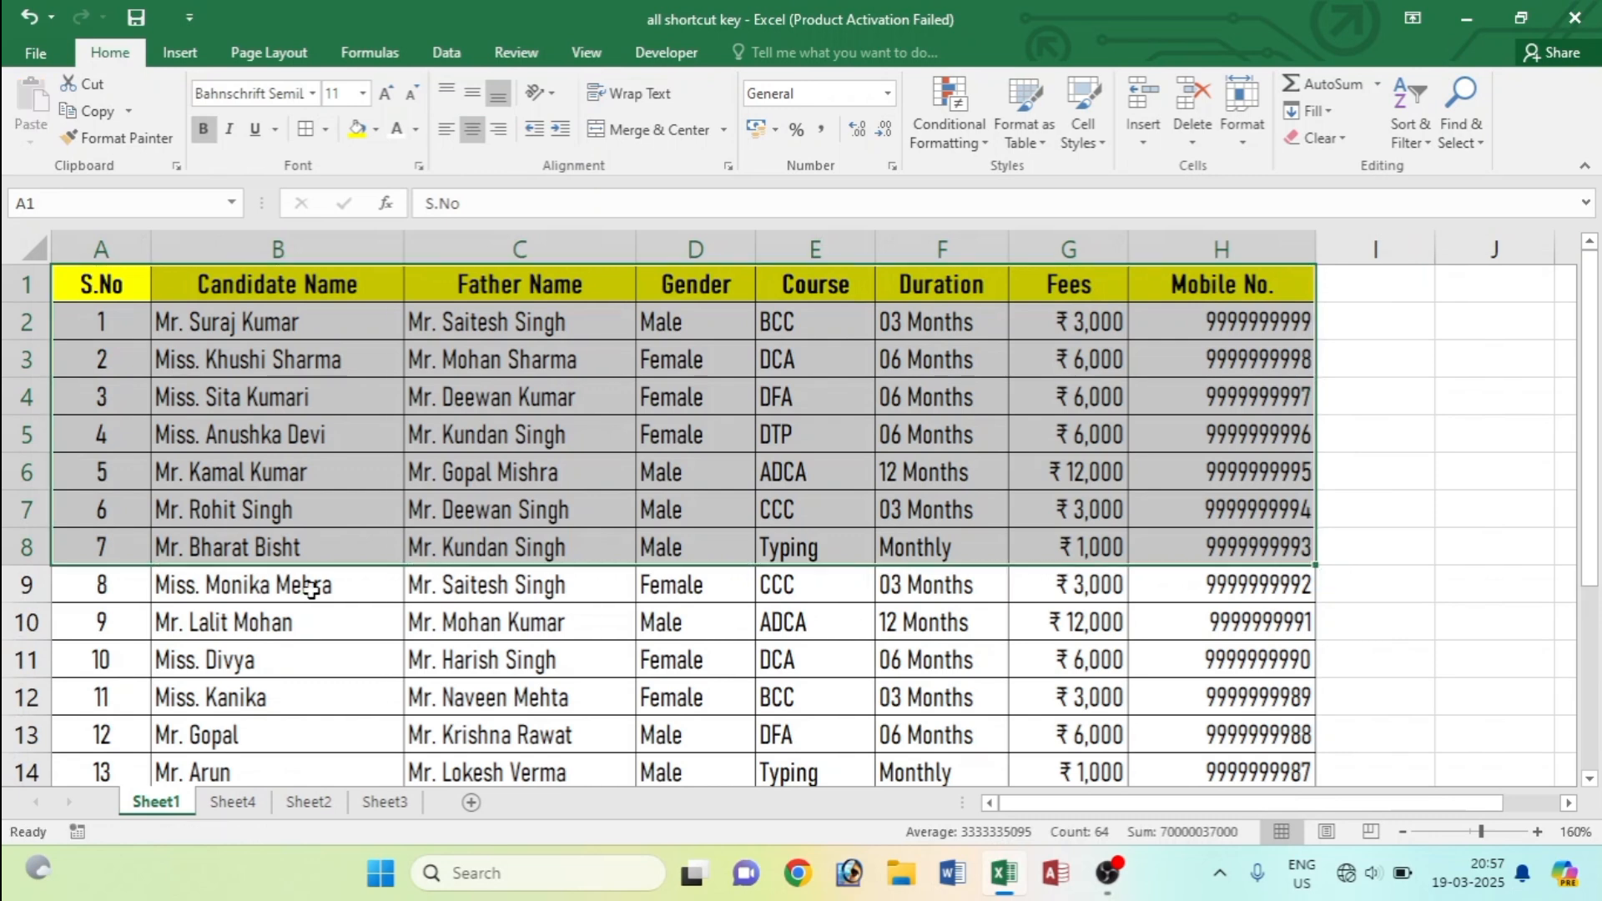
Step: Copy the header row and first ten records, A1:H11, from Sheet1 and paste them at A1 of Sheet4
click(108, 284)
drag(108, 284, 1223, 665)
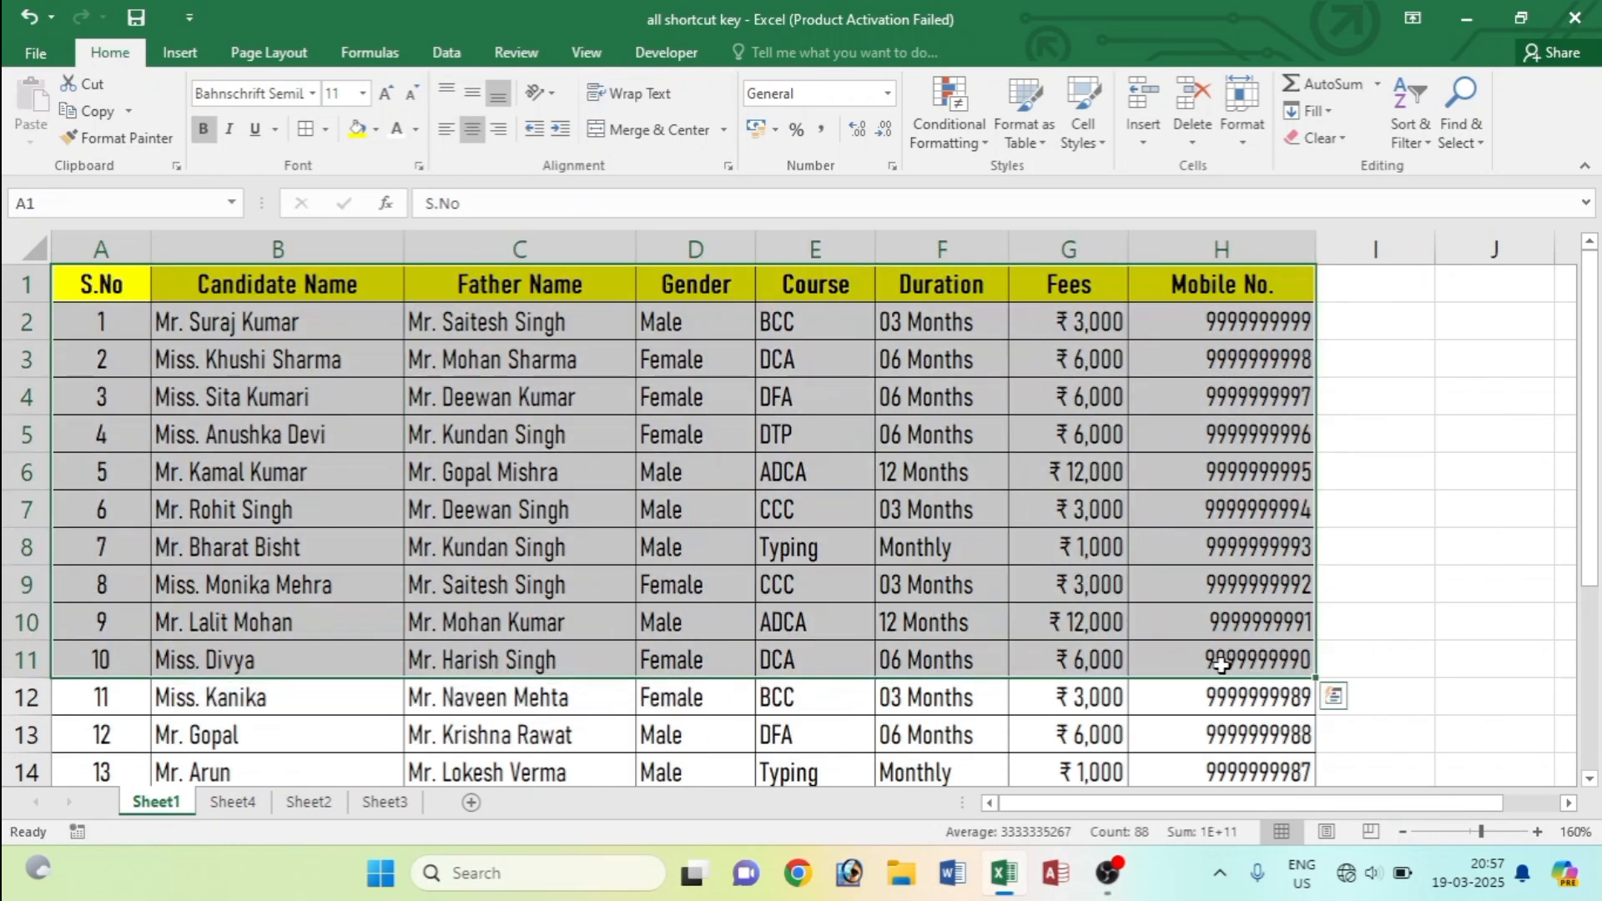
key(ctrl+c)
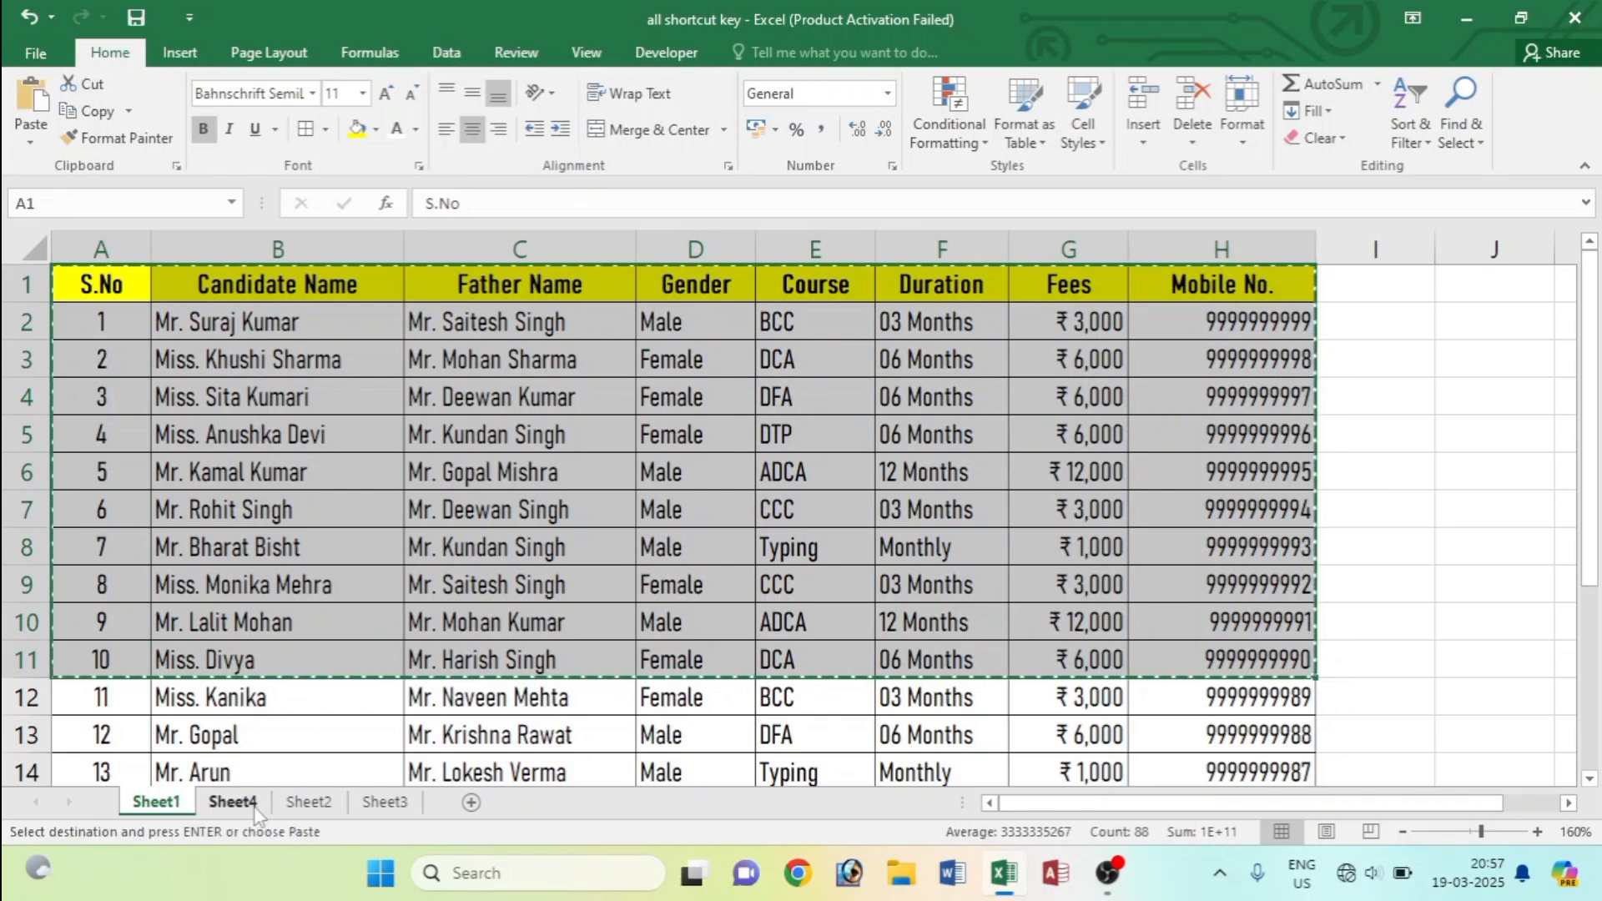
click(248, 808)
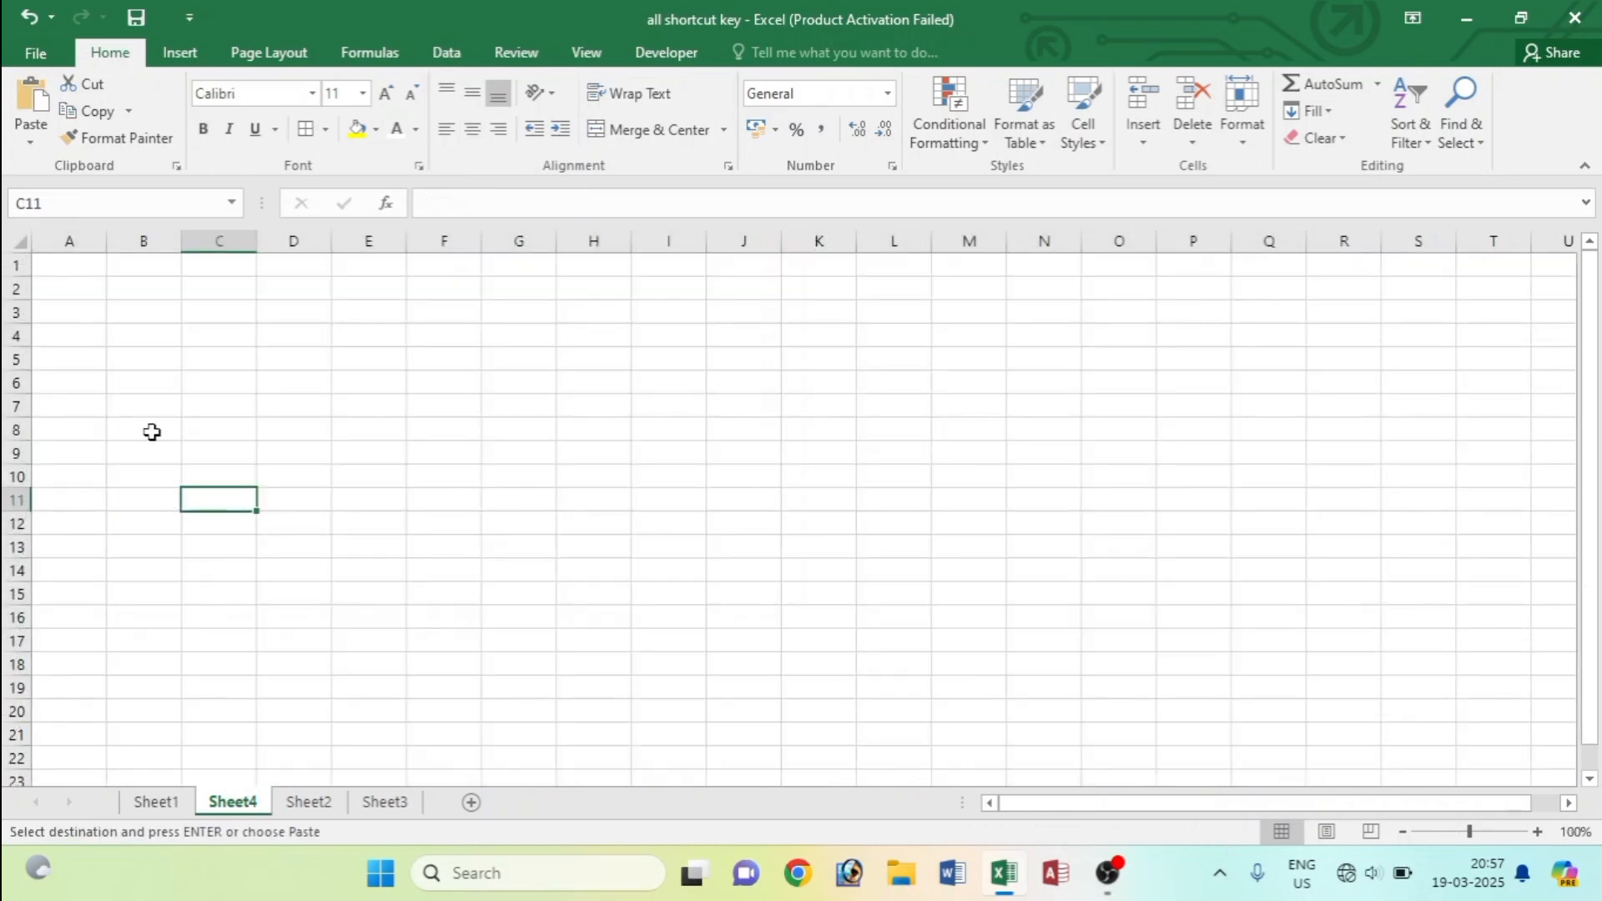
click(69, 271)
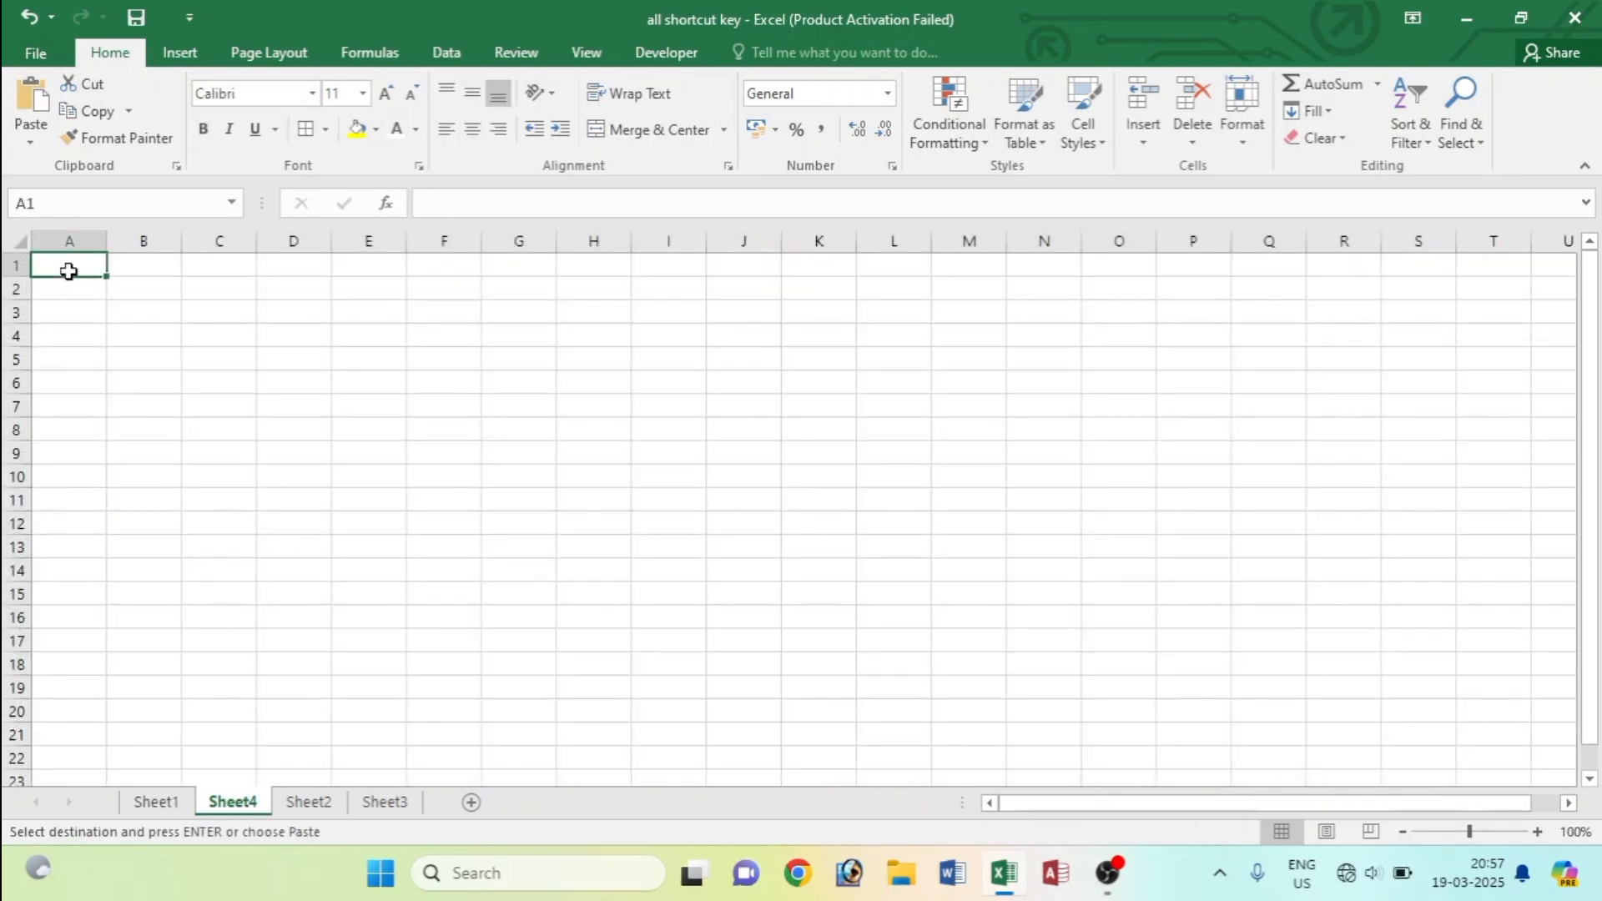
key(ctrl+v)
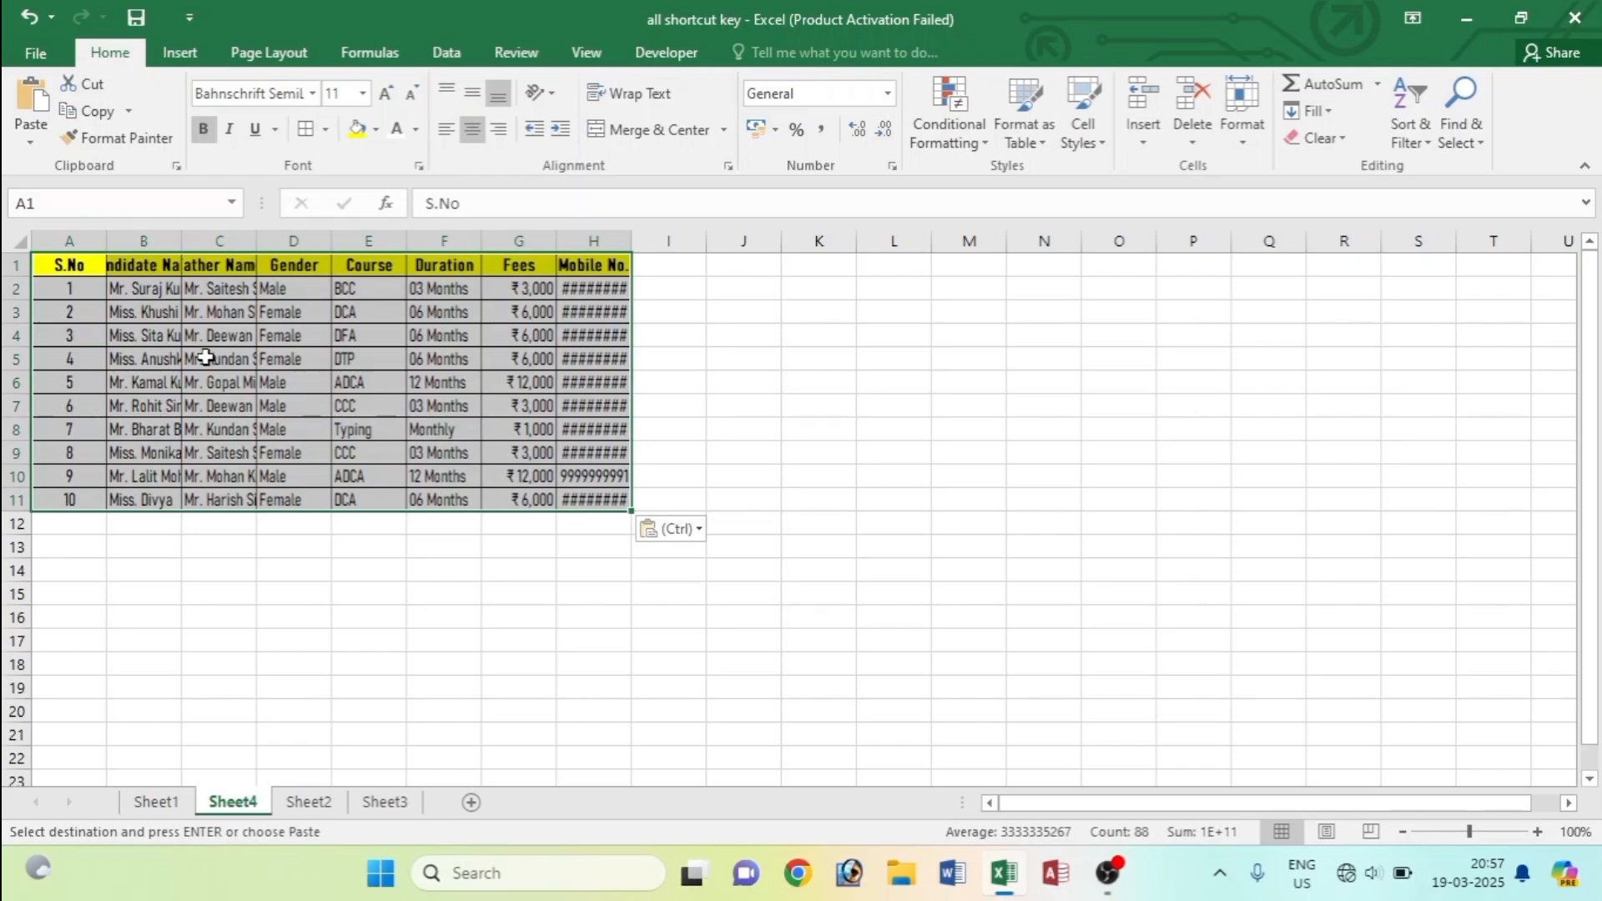
Step: Compare the zoom levels of Sheet1 and Sheet4, and raise Sheet4's zoom to match Sheet1's 160%
click(158, 803)
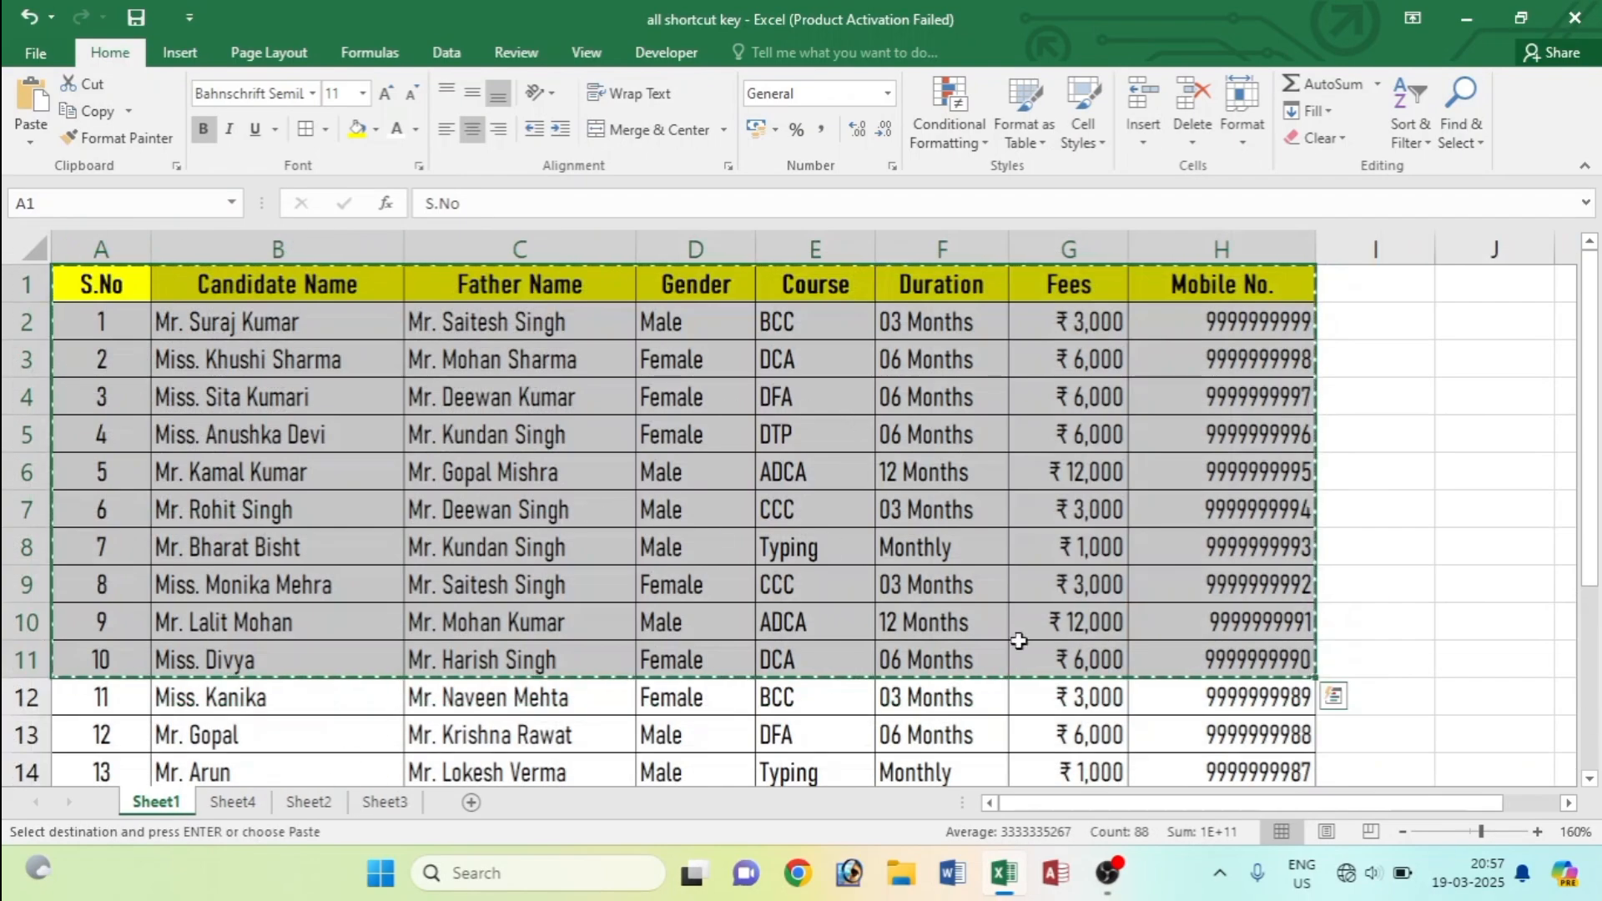
key(ctrl+Page_Down)
click(159, 803)
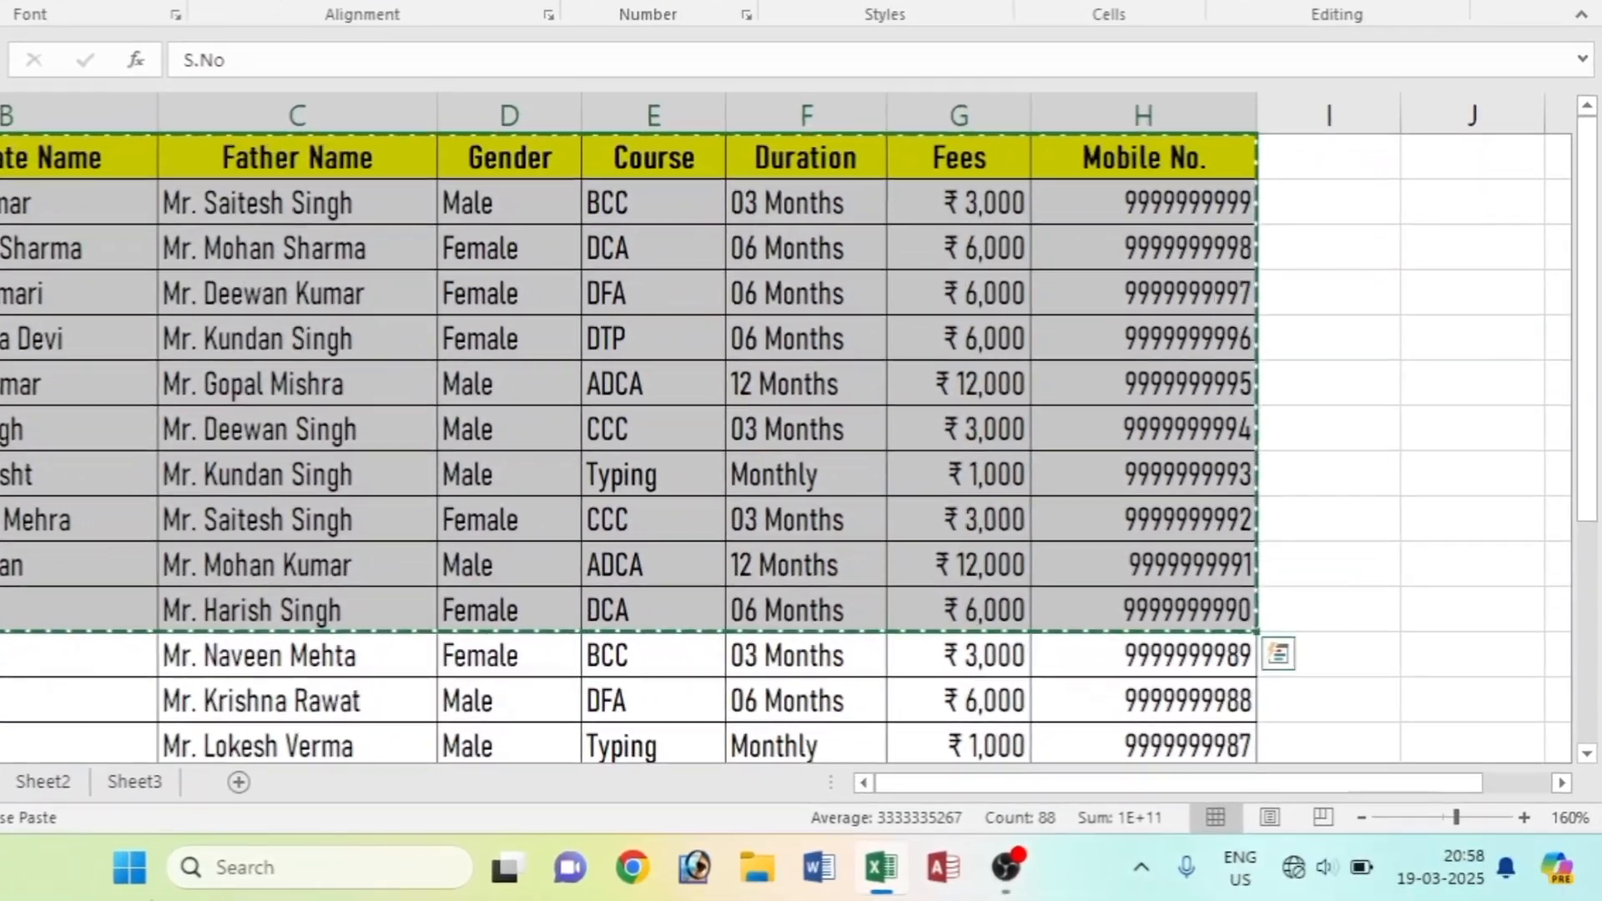
key(ctrl+Page_Down)
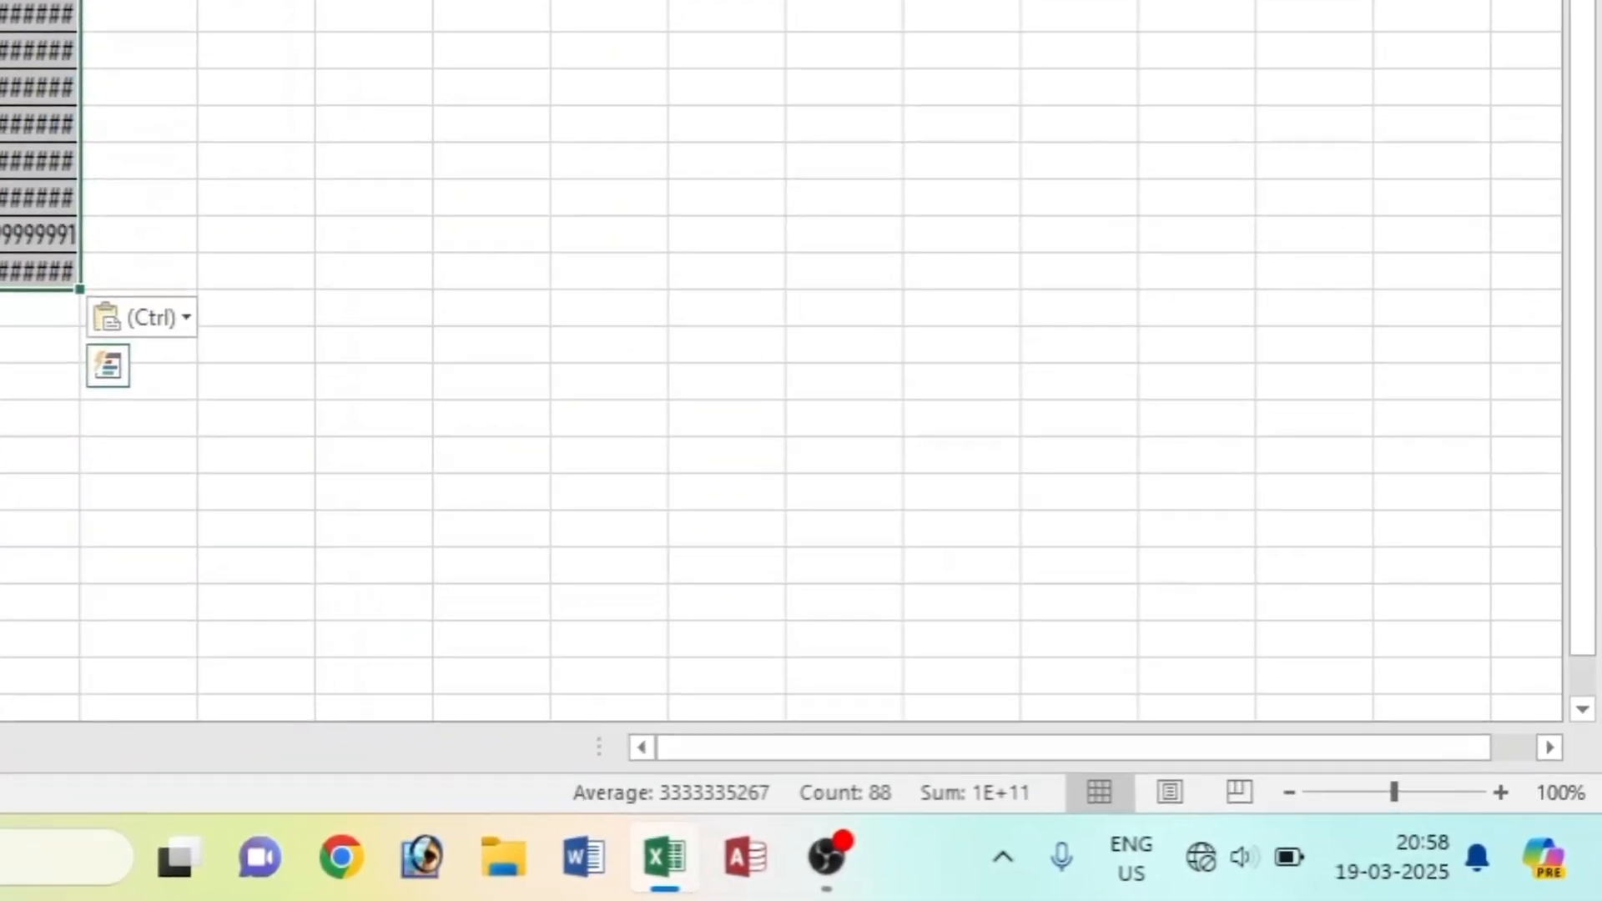
click(1500, 793)
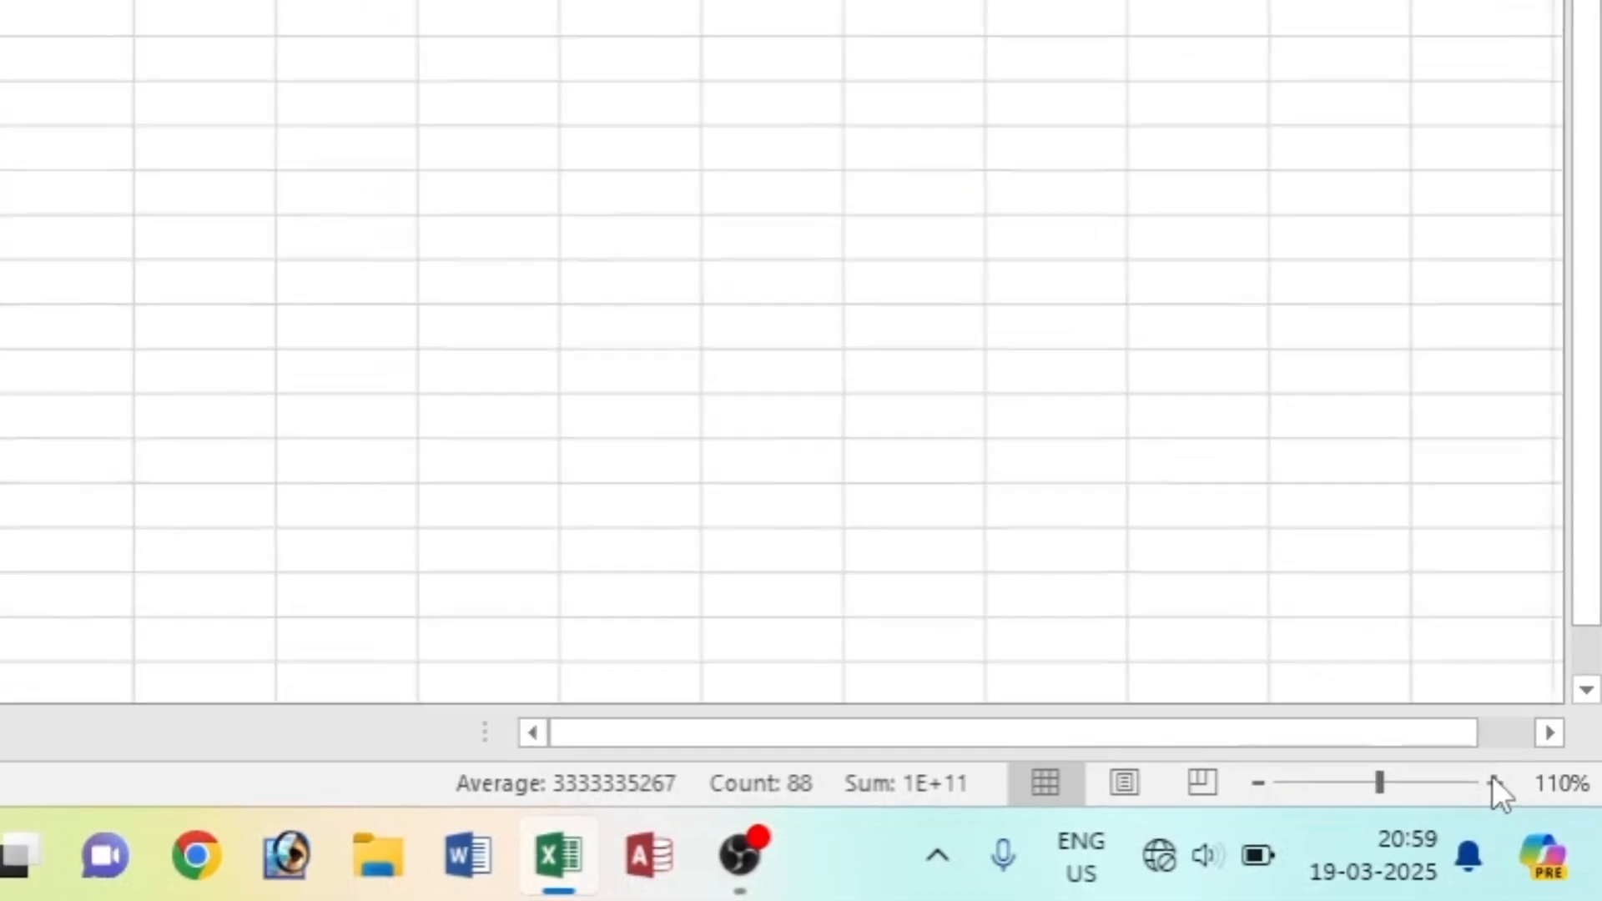
click(1493, 782)
click(1493, 782)
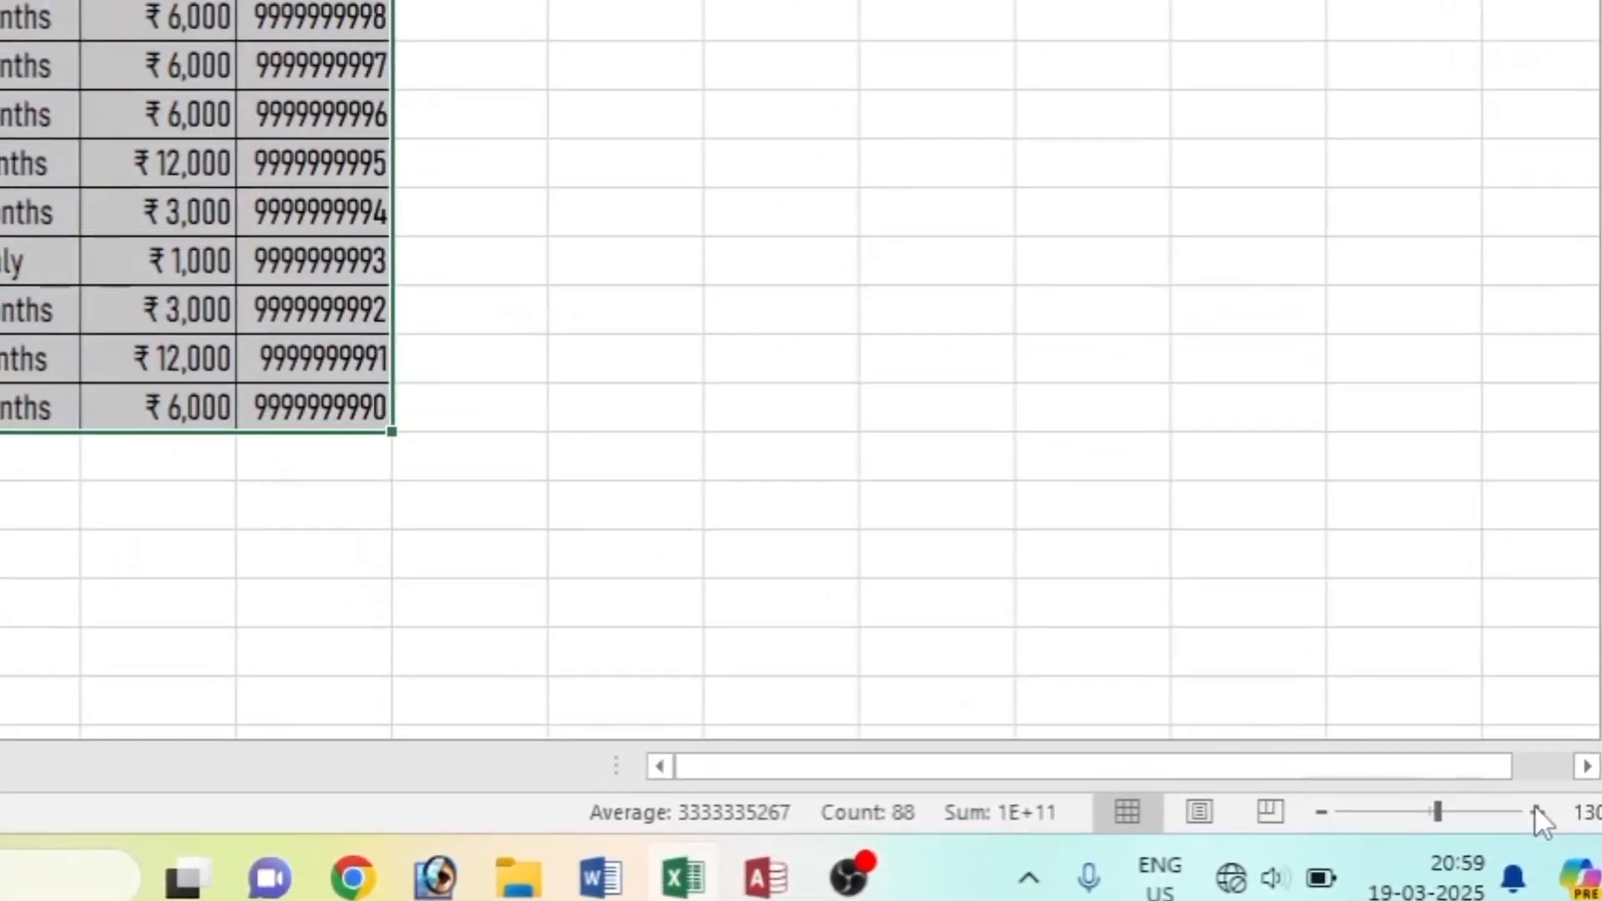
click(1494, 783)
click(1494, 782)
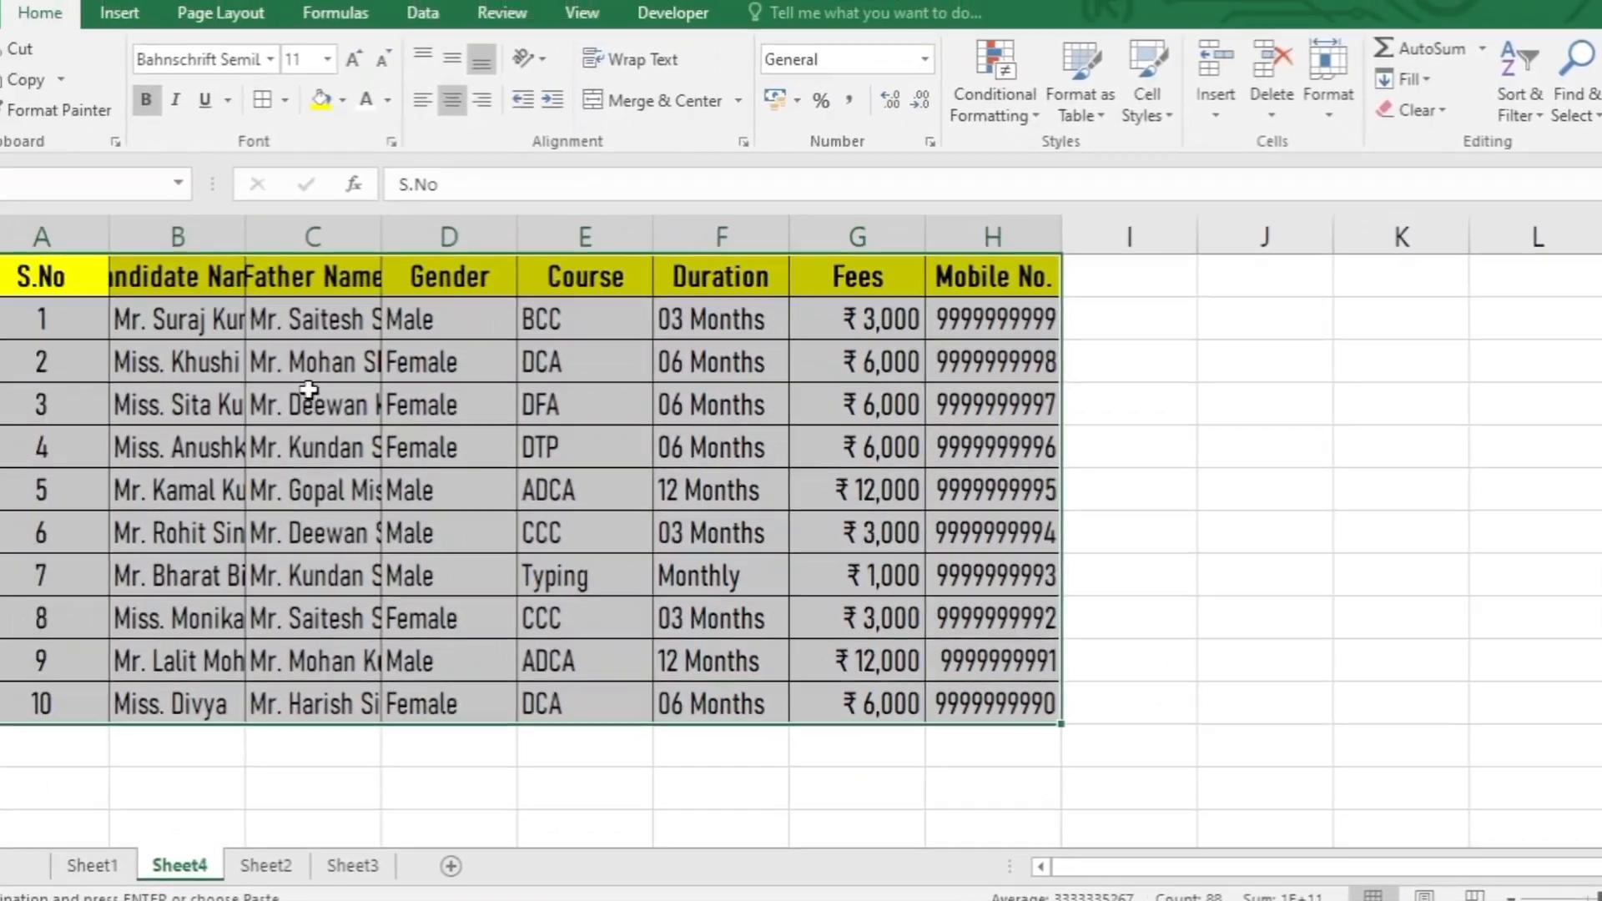
click(309, 388)
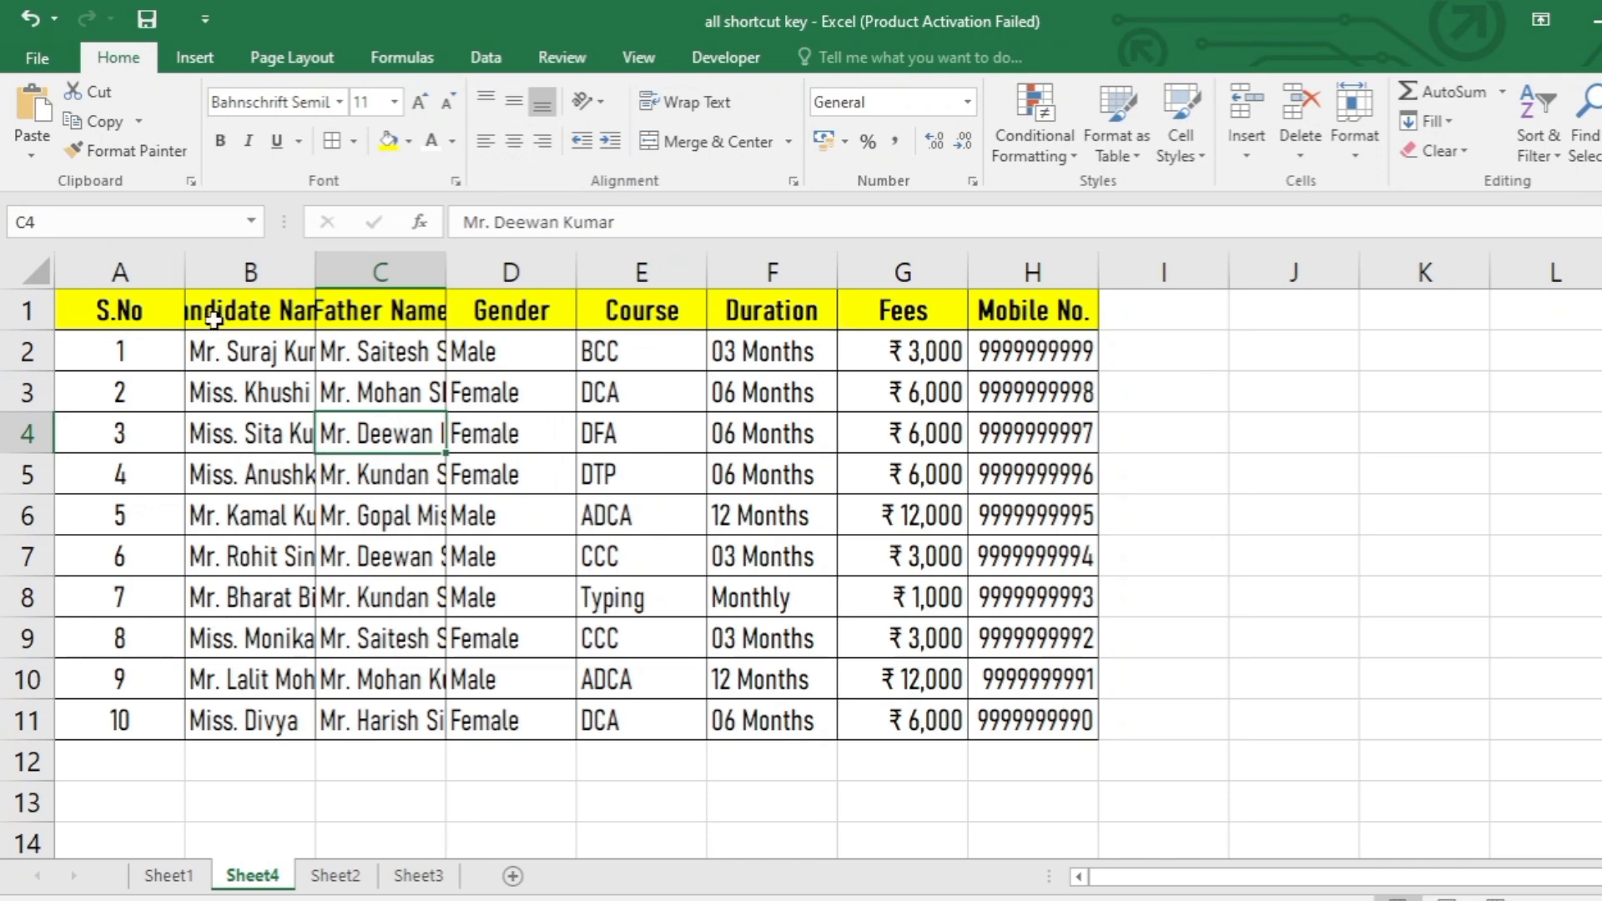
Step: Apply Sheet1's copied column widths to A1:H11 on Sheet4 using Paste Special with the Column widths option
click(168, 876)
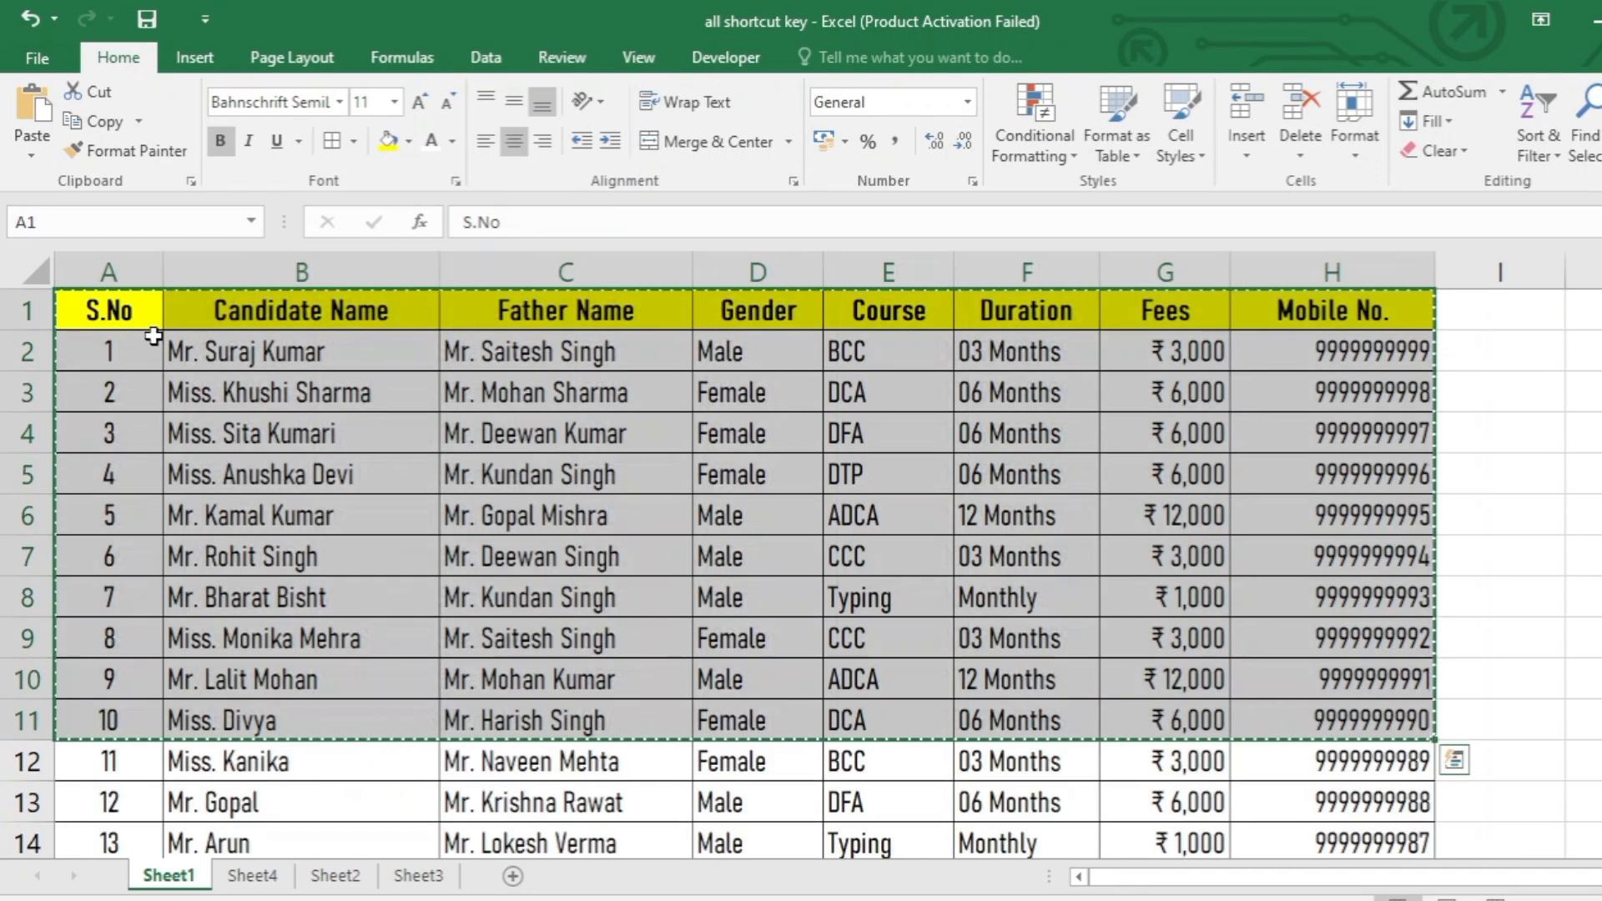
click(565, 310)
click(252, 876)
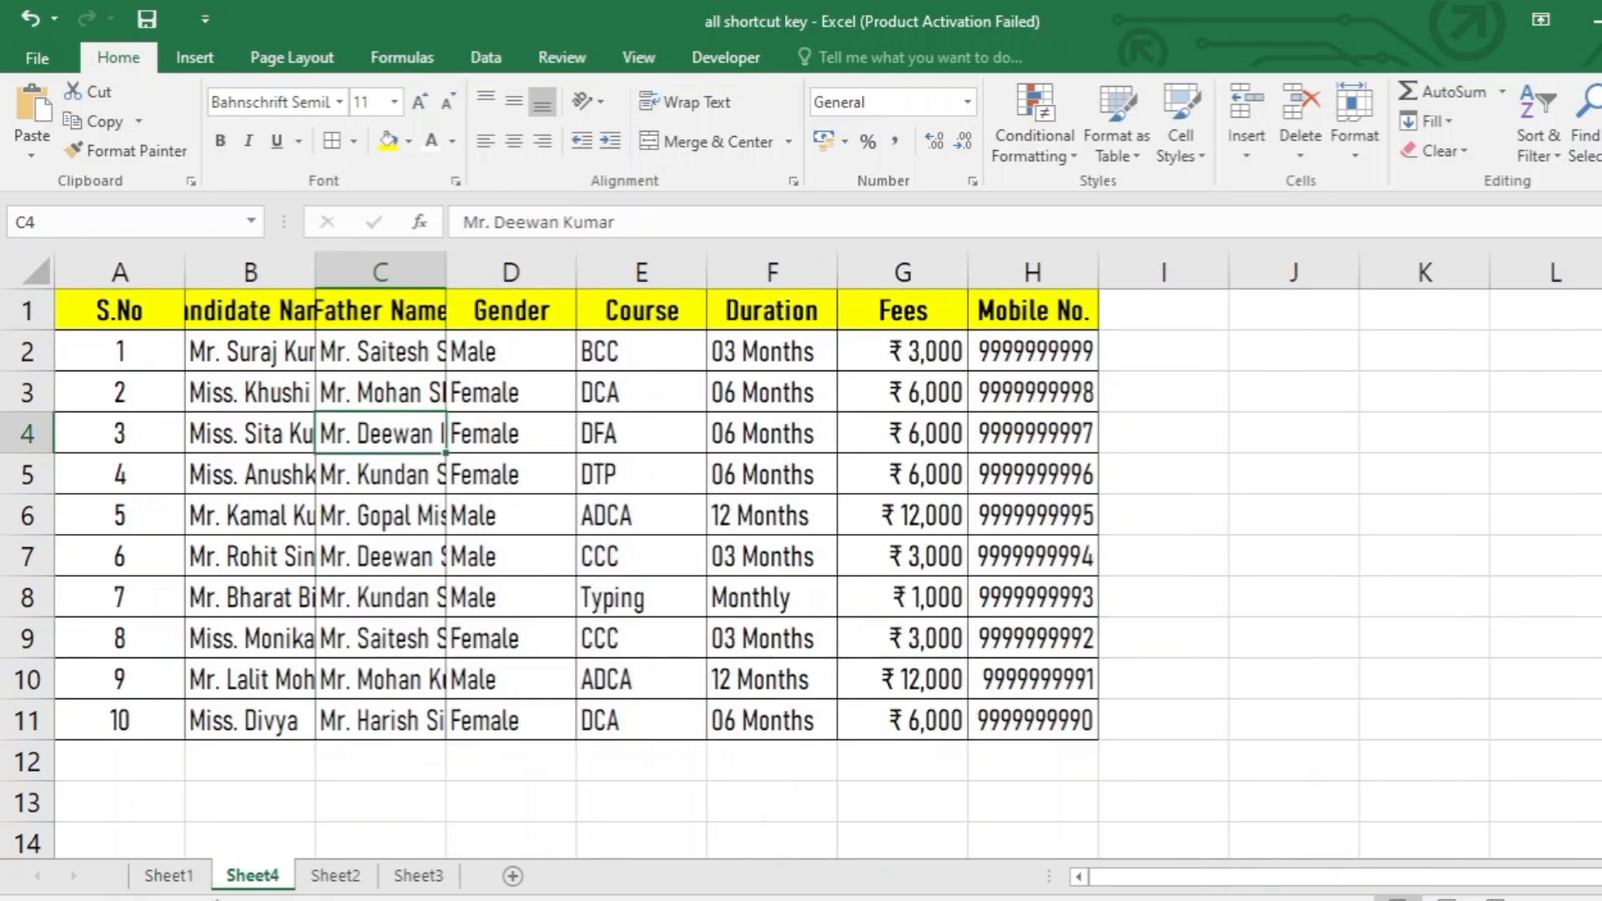
click(163, 882)
click(236, 875)
mouse_move(115, 317)
mouse_down()
mouse_move(513, 346)
mouse_move(1002, 655)
mouse_move(999, 721)
mouse_up()
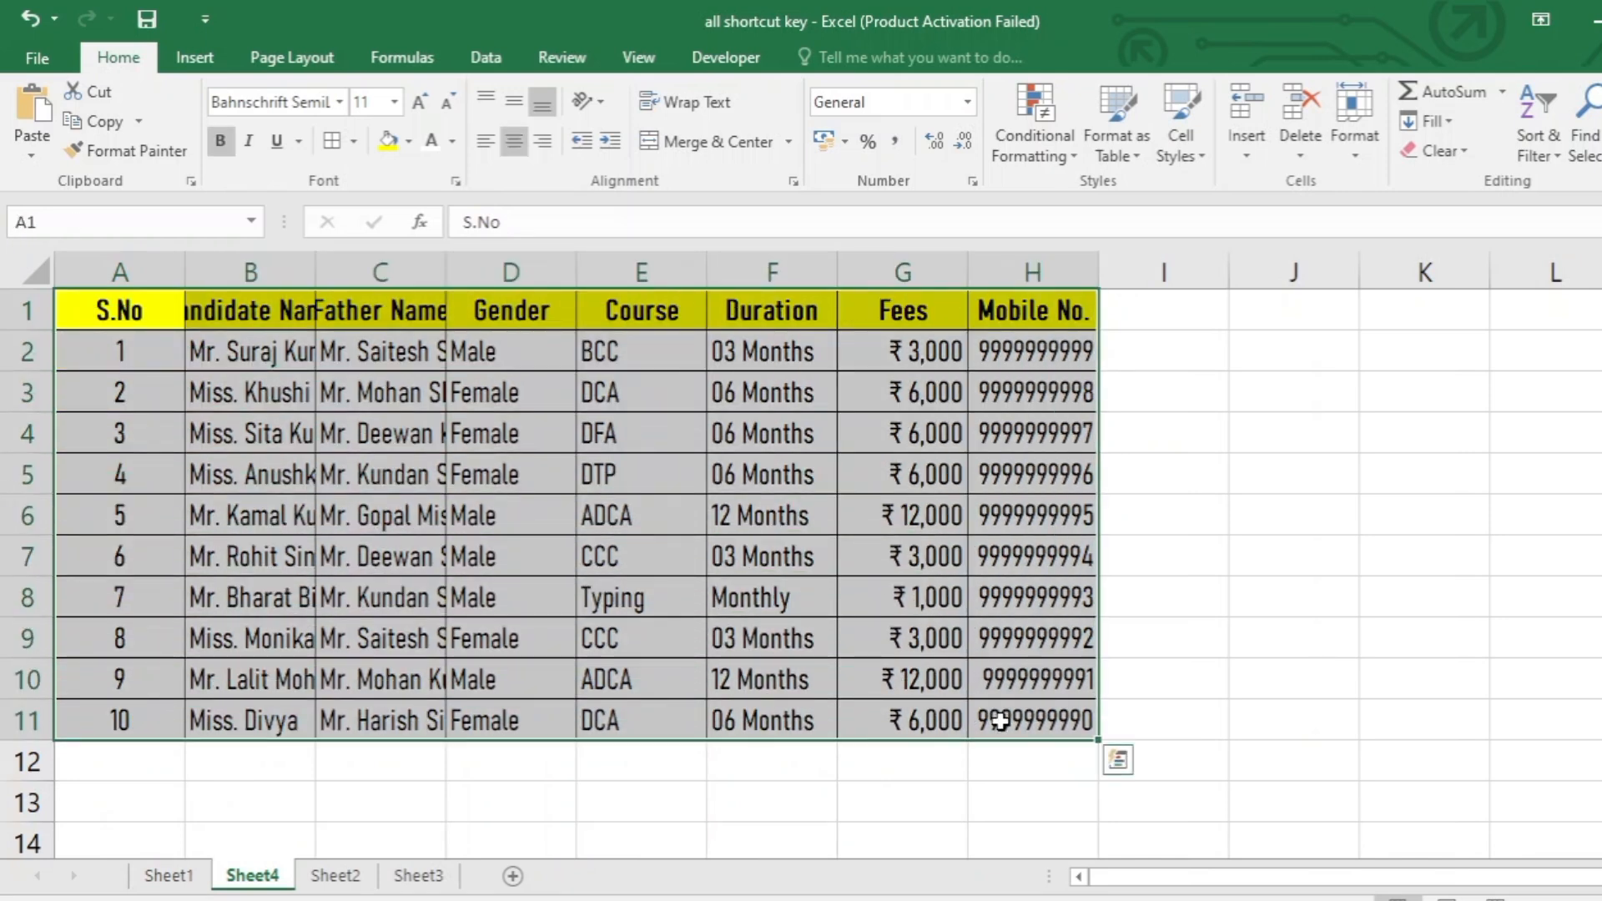
key(ctrl+alt+v)
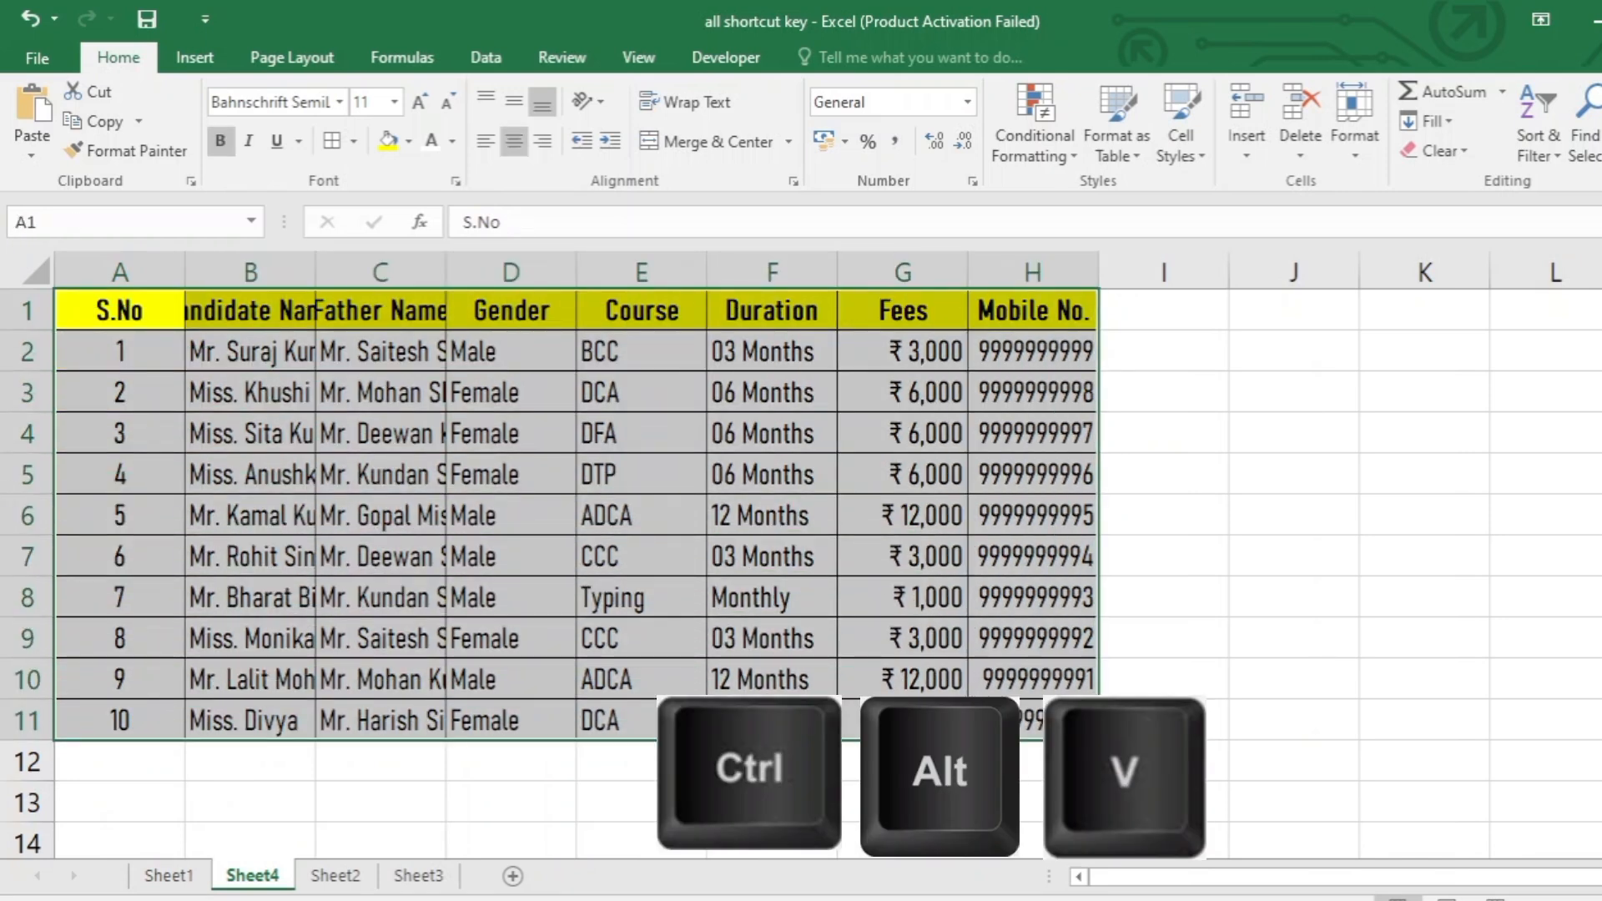
key(ctrl+alt+v)
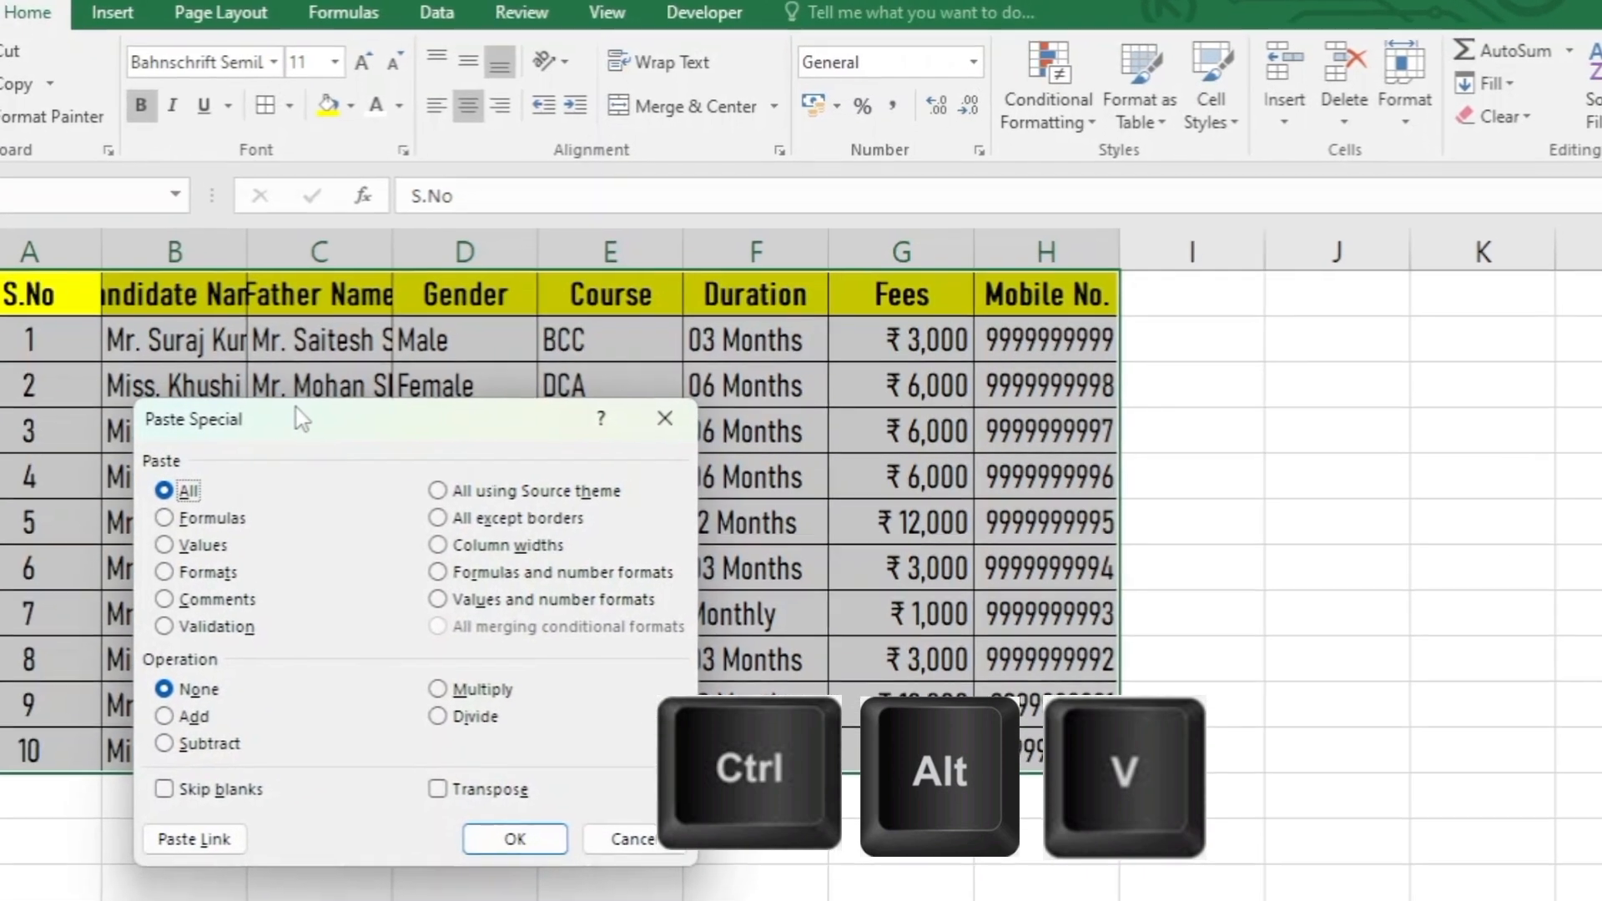
drag(288, 422, 930, 232)
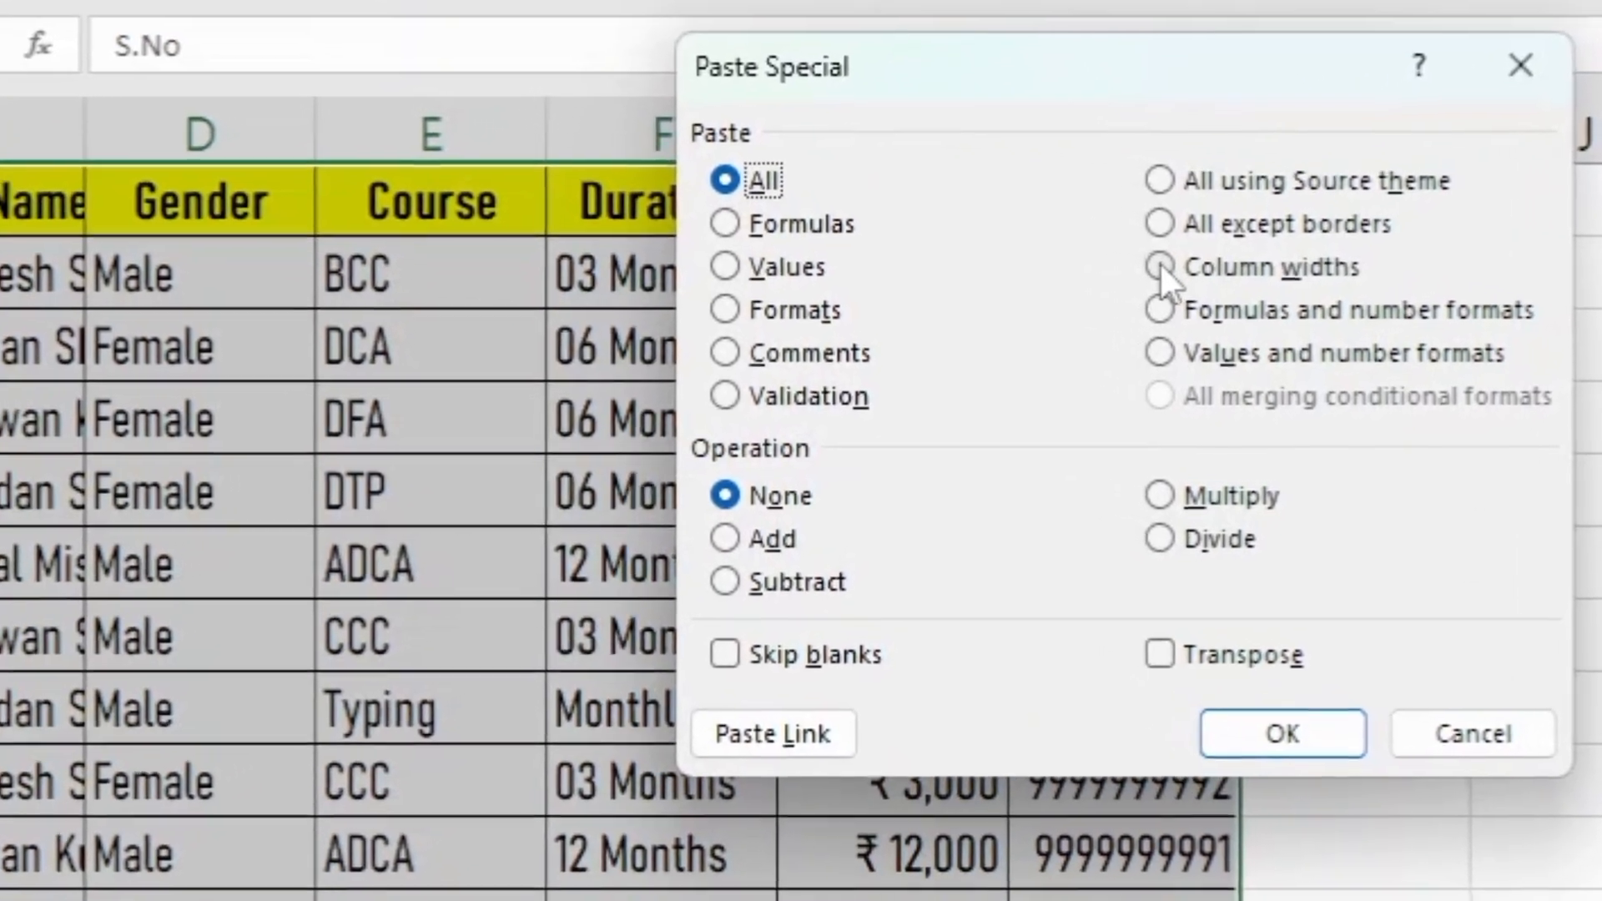
click(1149, 289)
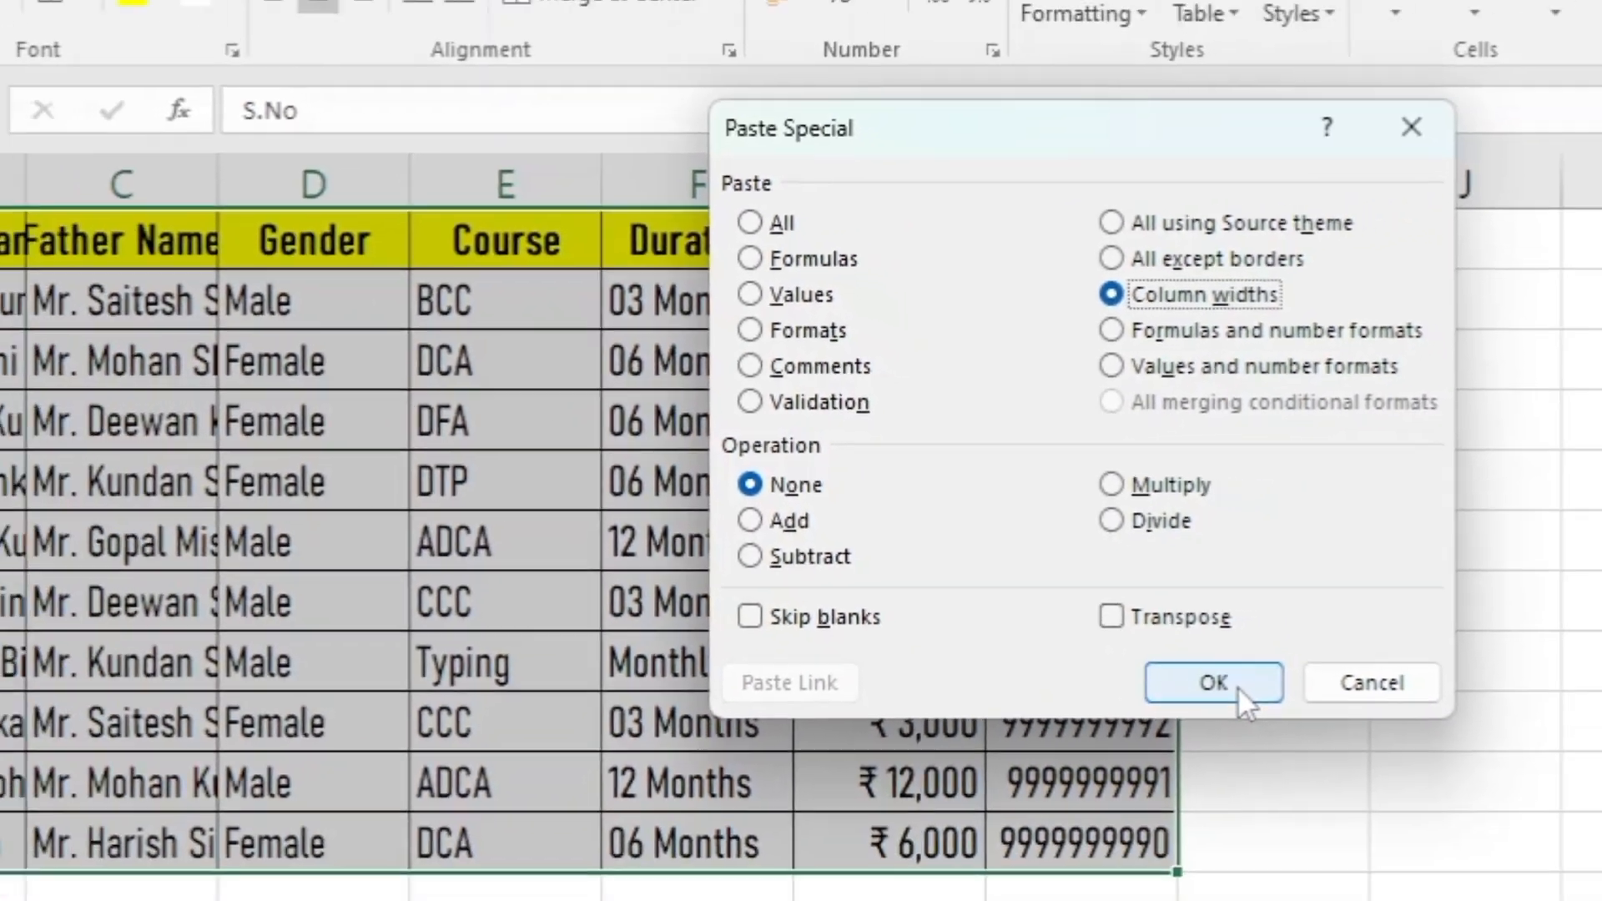
click(1321, 745)
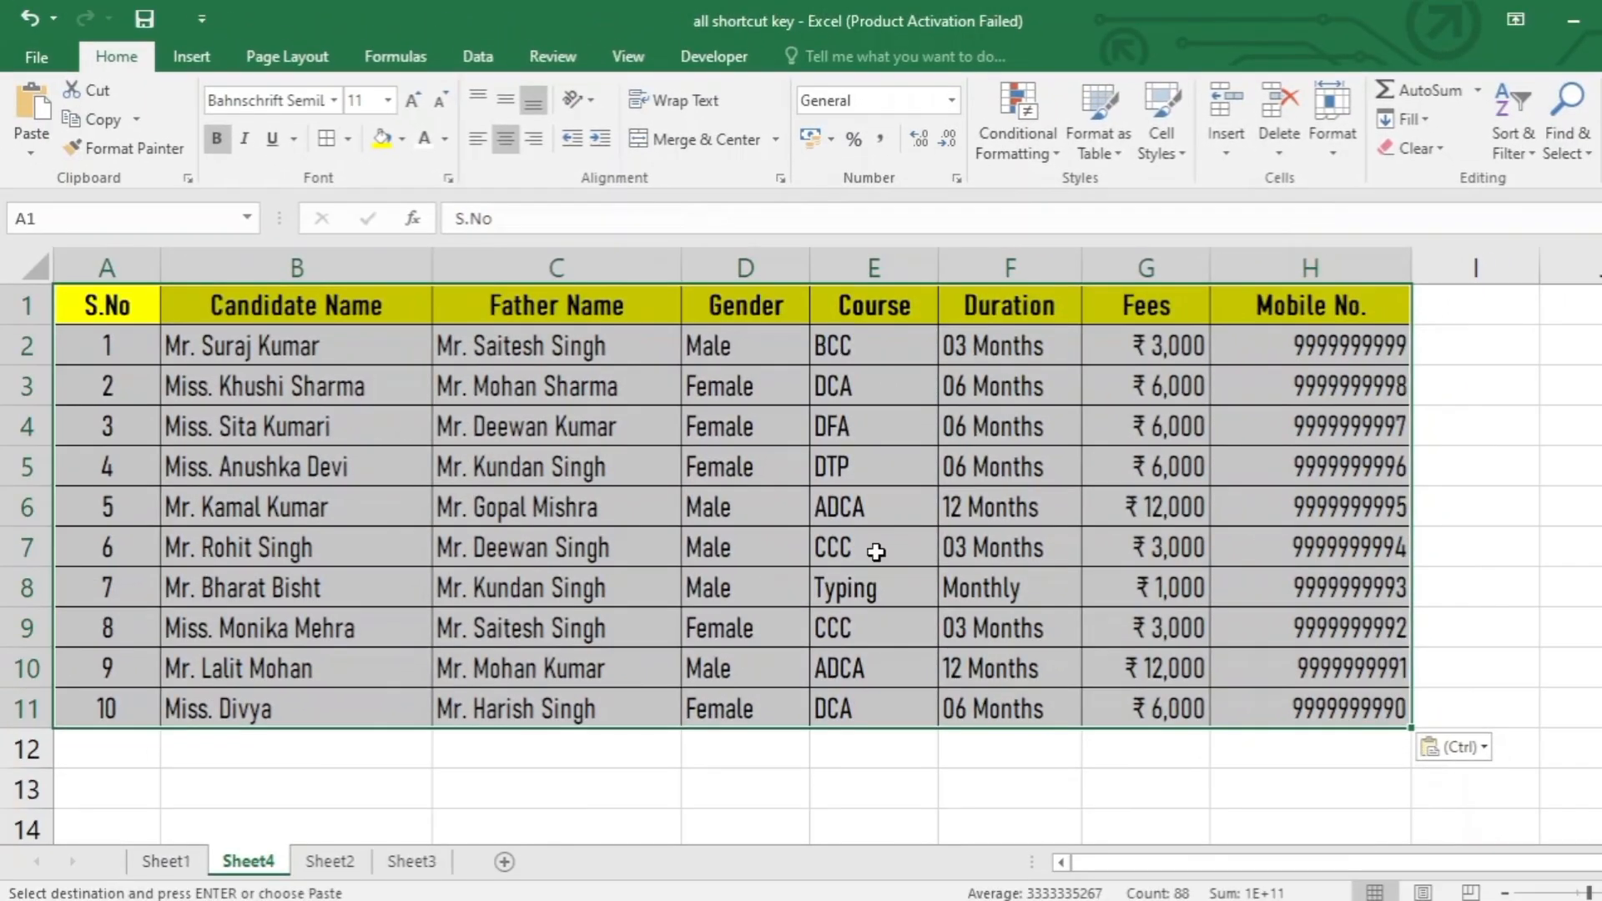
Step: Cancel the pending copy on Sheet1 and return to the pasted table on Sheet4
click(564, 580)
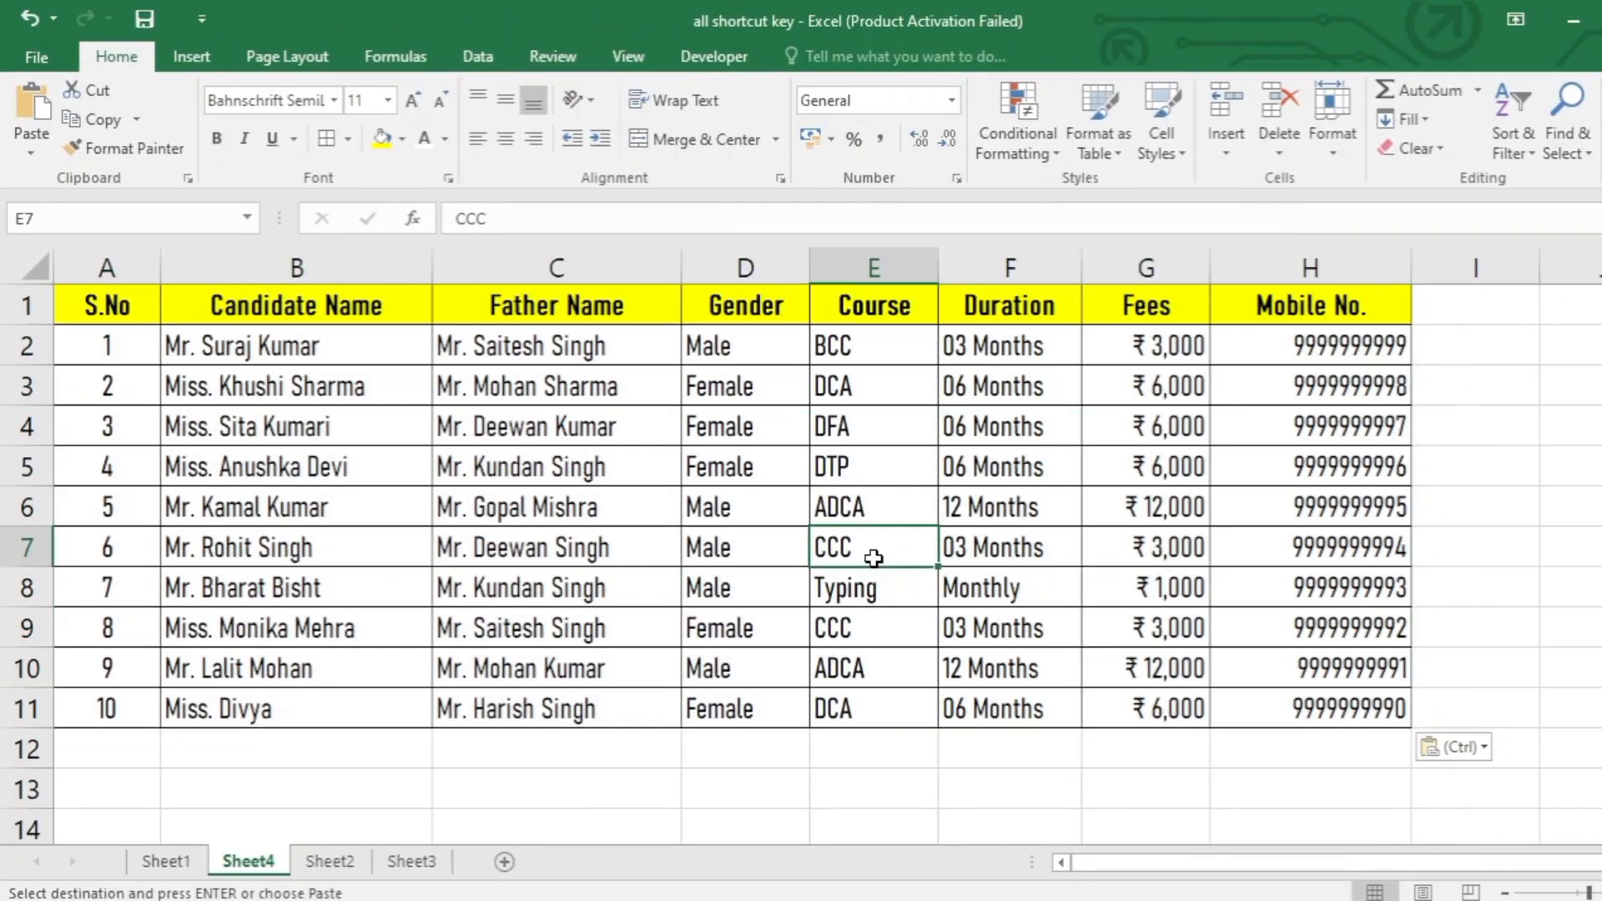
click(165, 861)
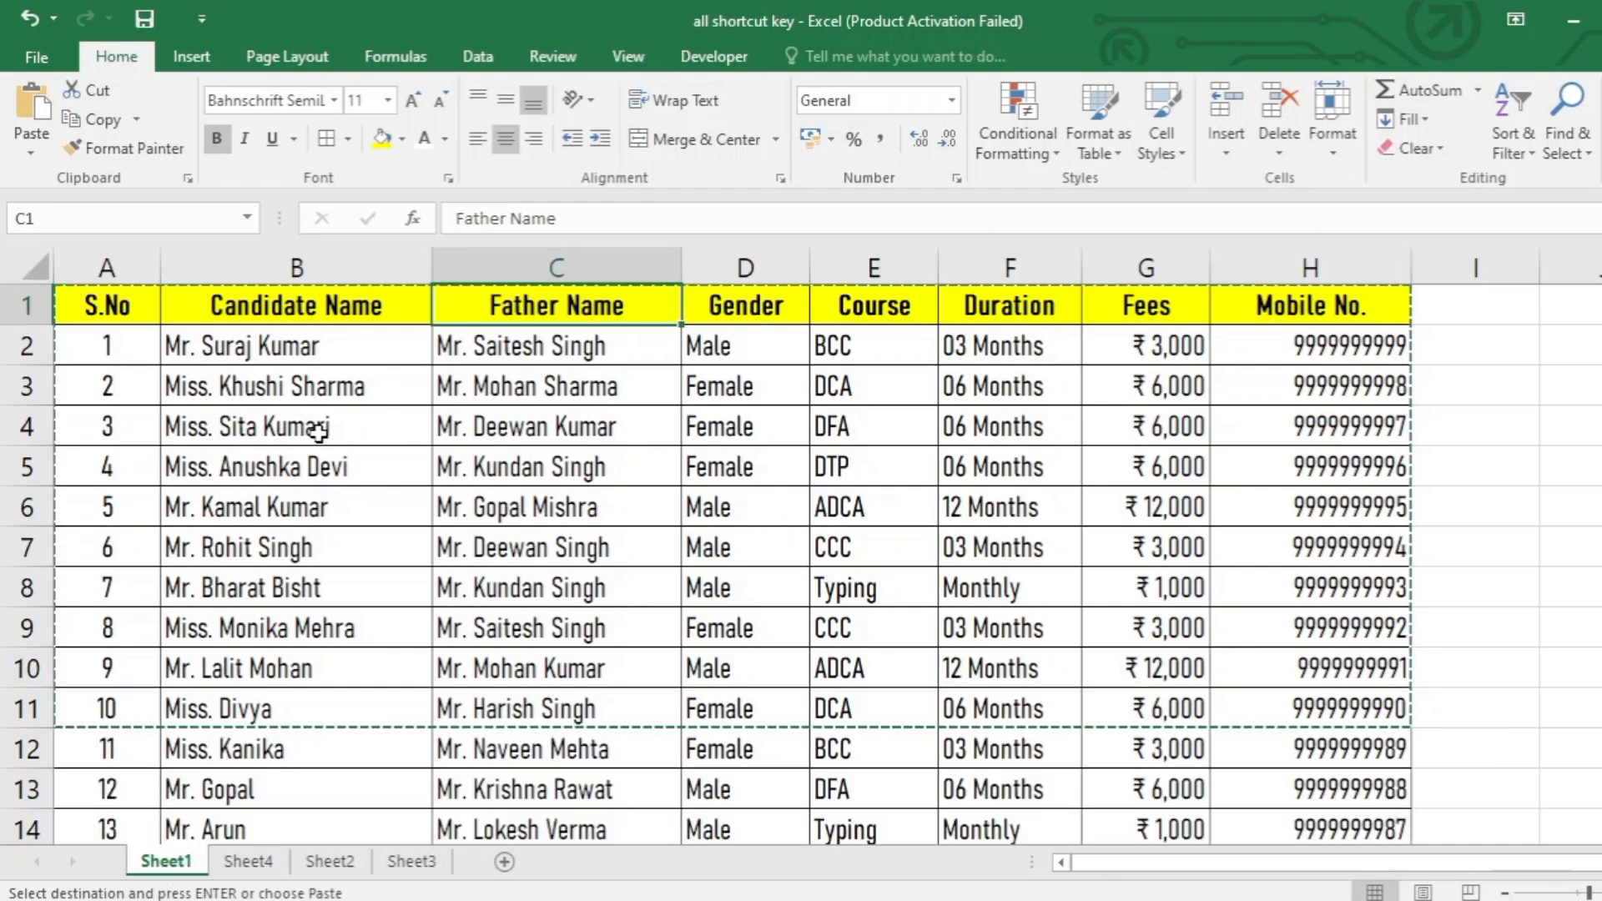
key(Escape)
click(323, 400)
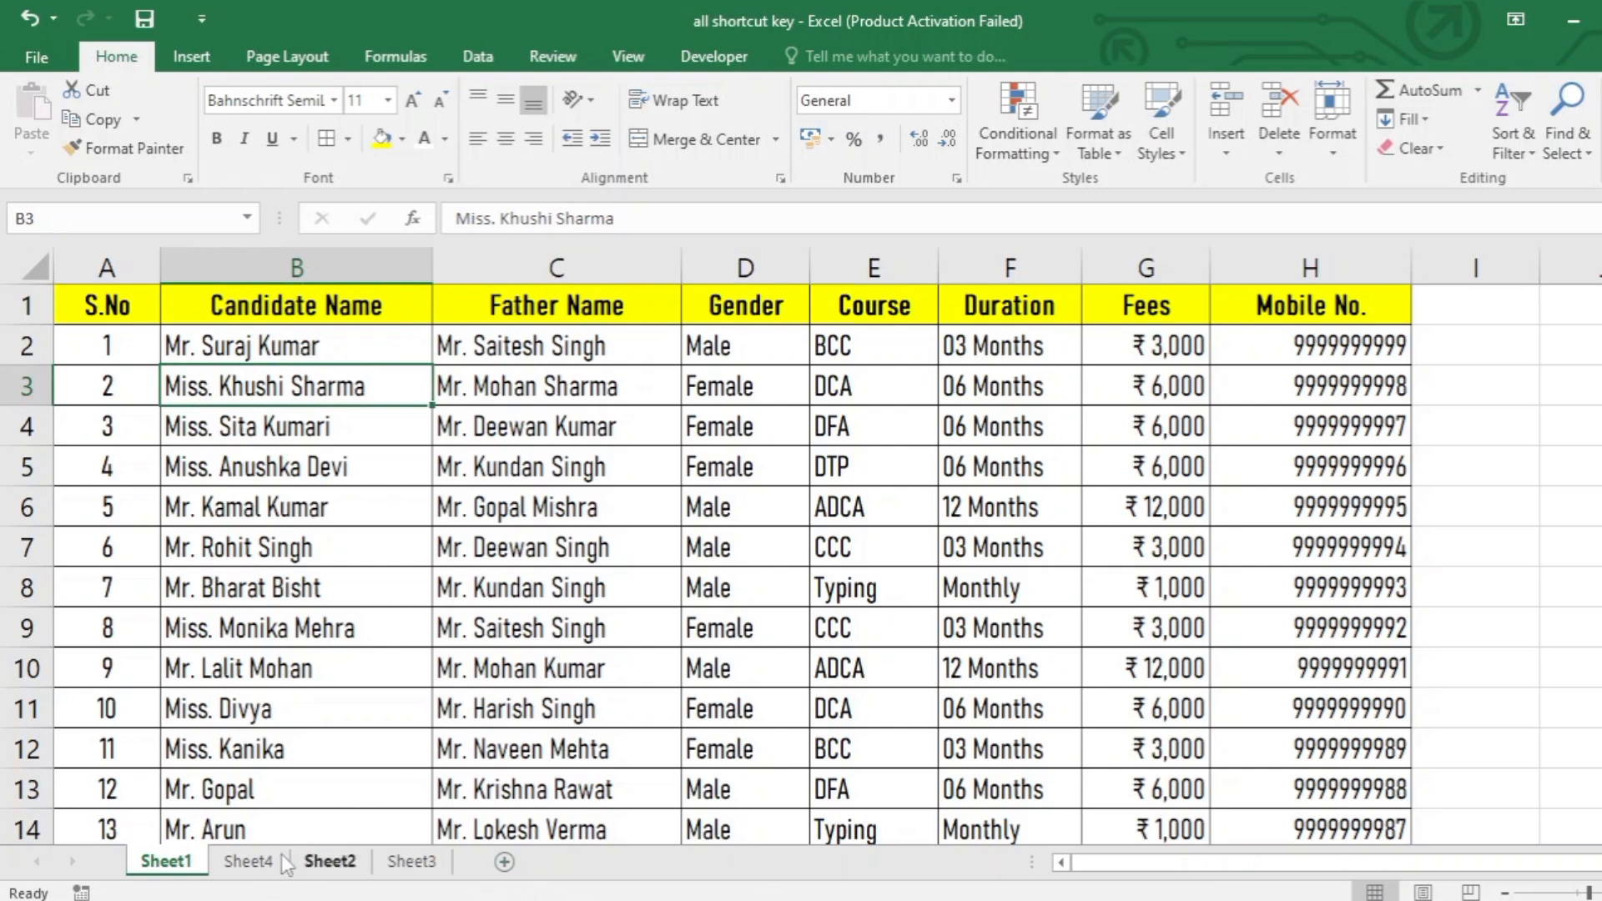
click(246, 862)
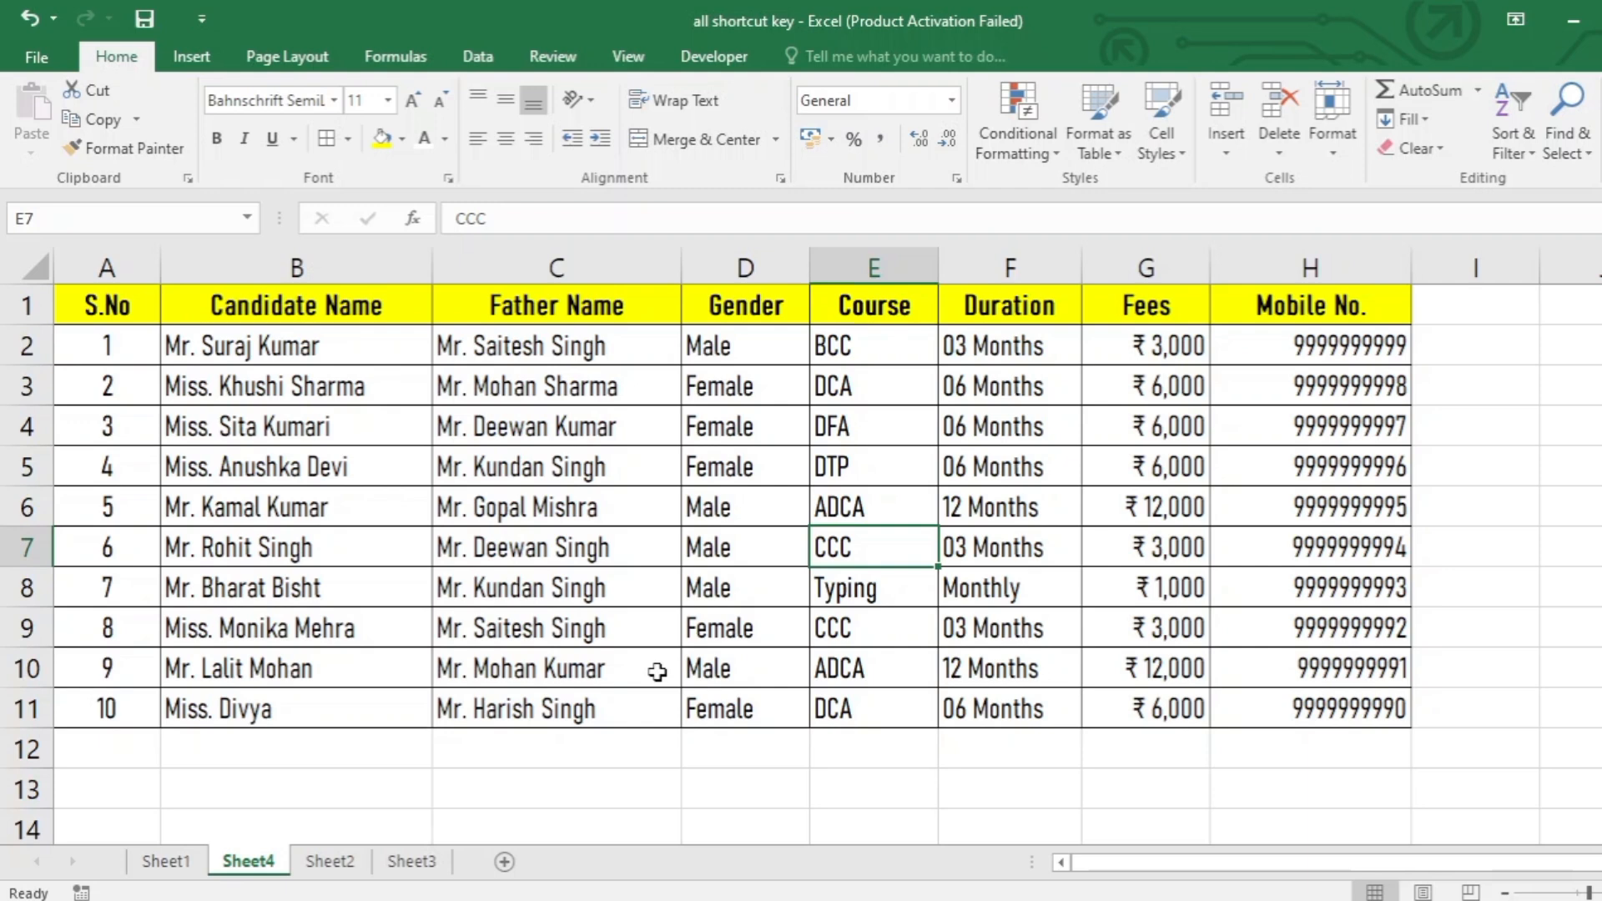
key(Down)
key(Left)
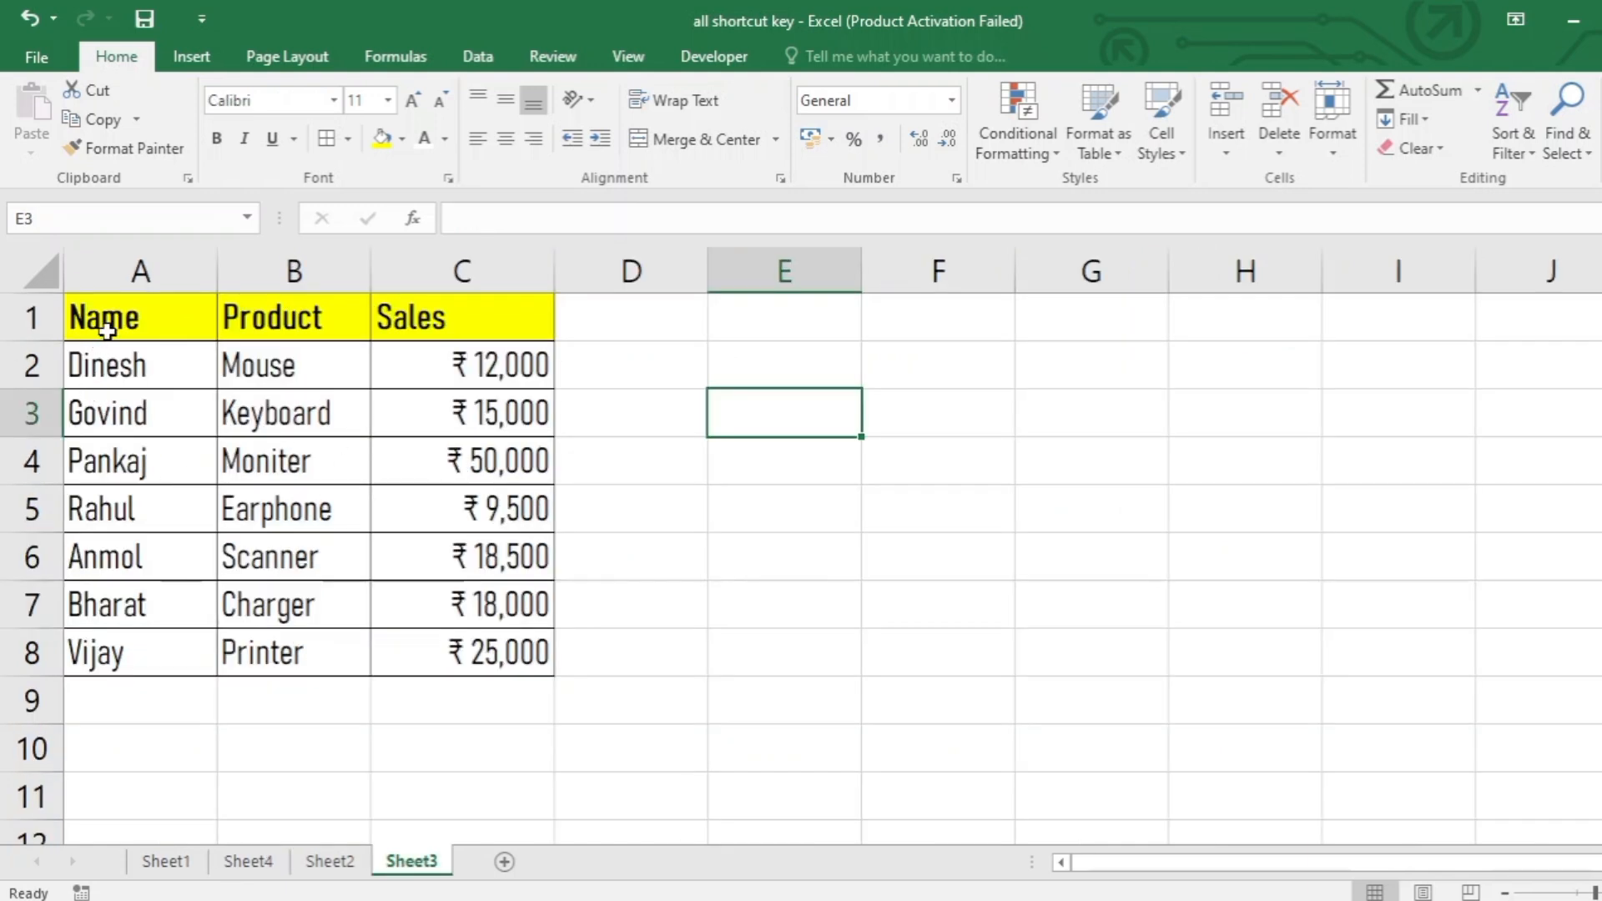
Step: Select the whole sales table A1:C8 on Sheet3 and insert a default clustered column chart from it
click(108, 326)
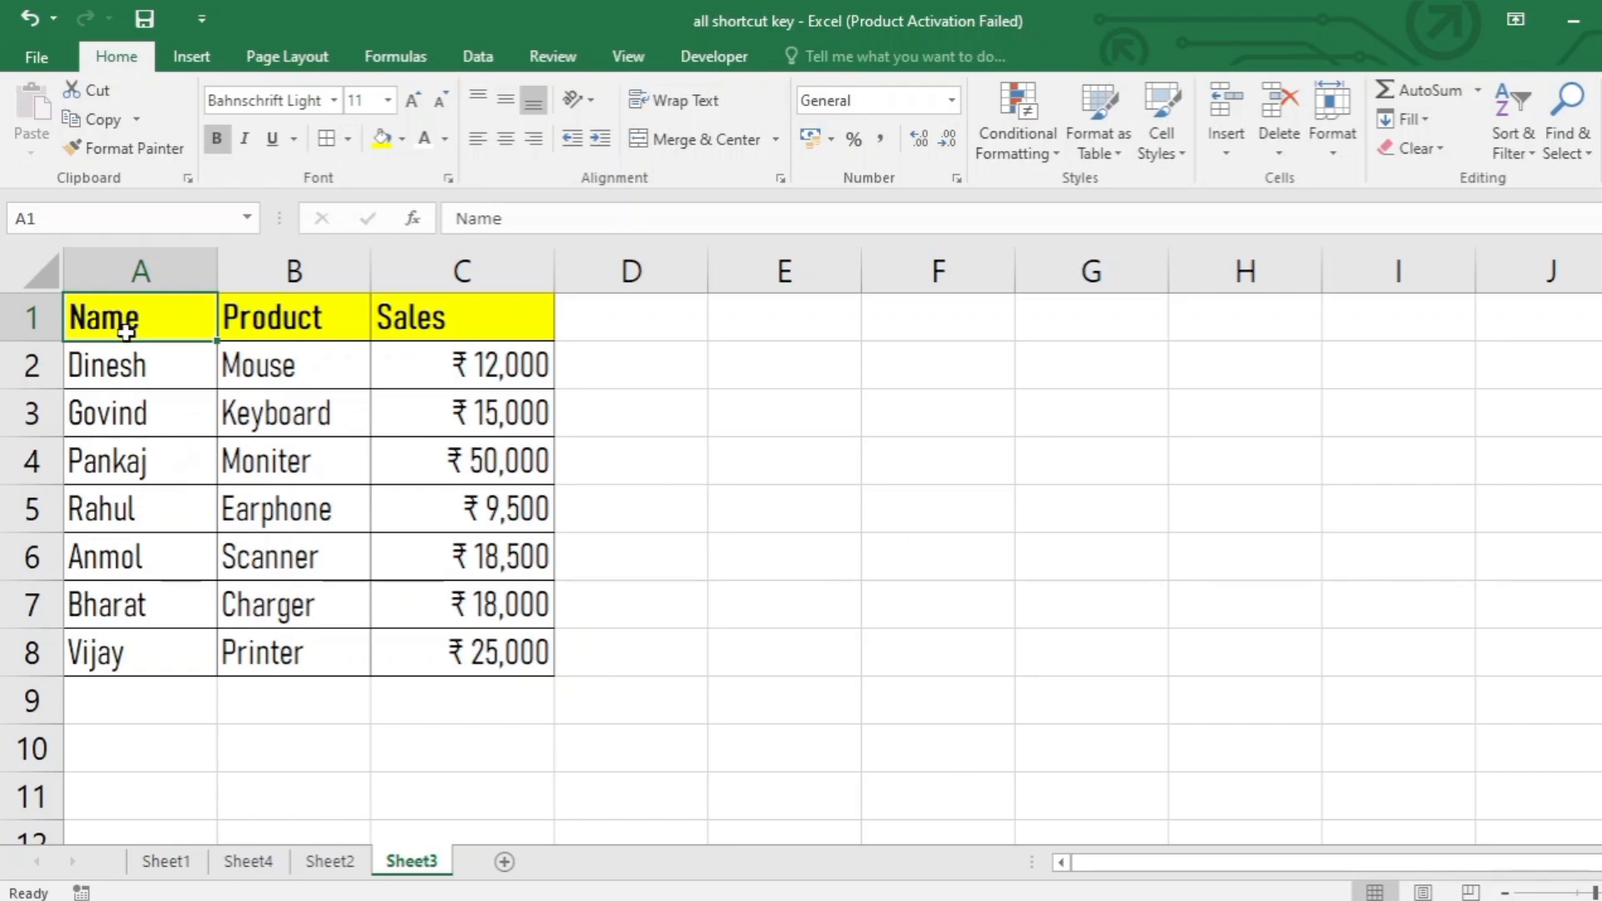
drag(127, 322, 497, 647)
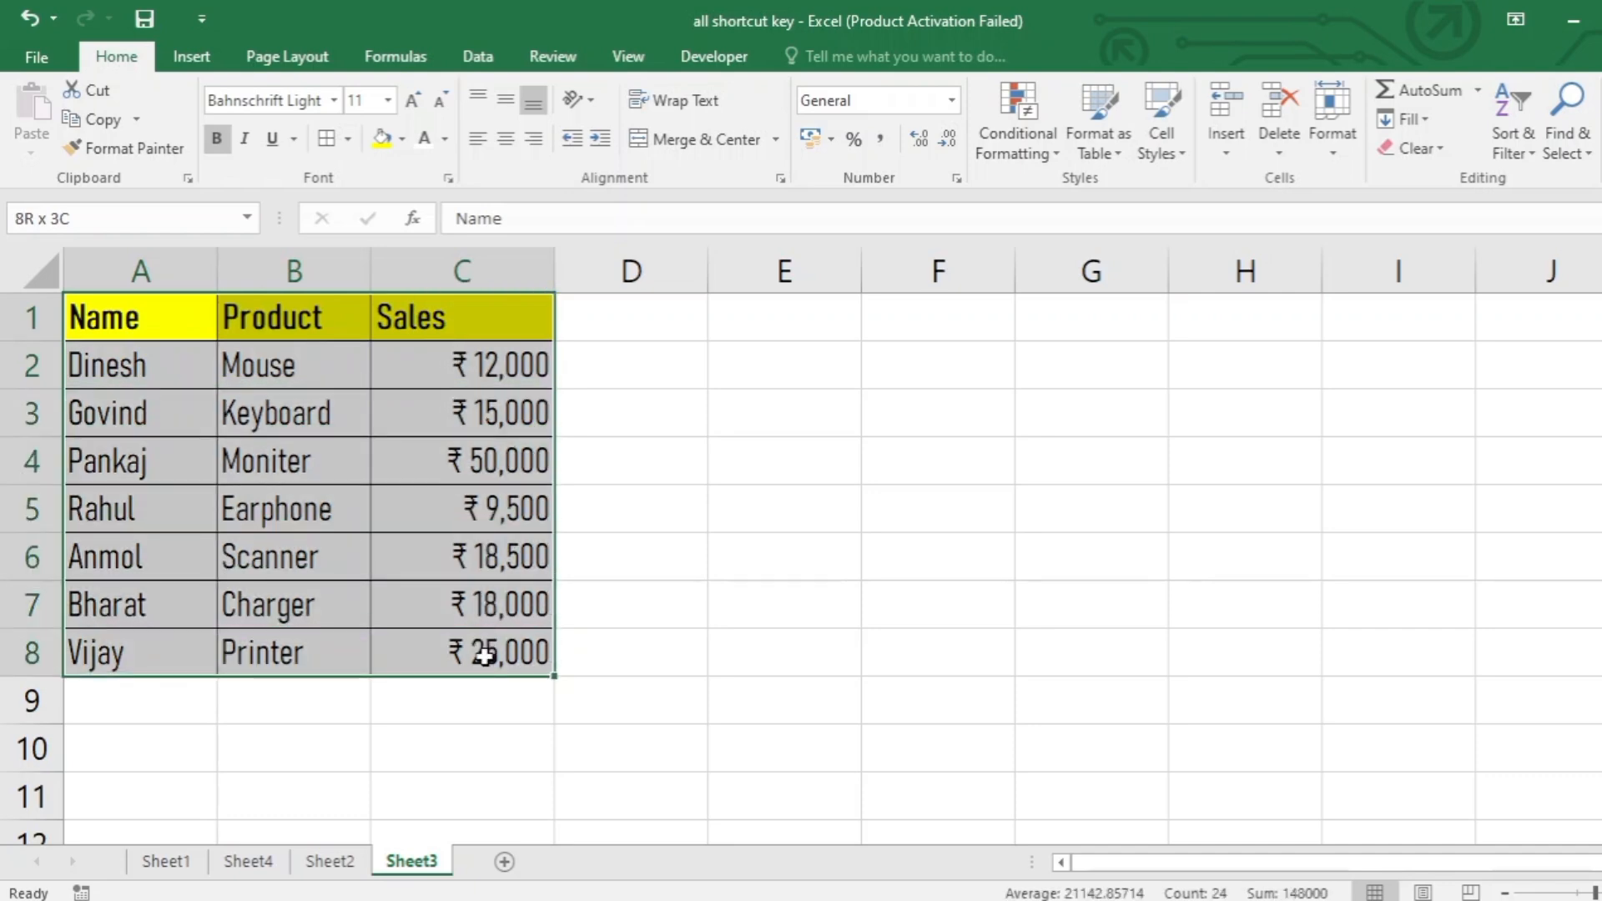
click(367, 571)
drag(117, 321, 484, 651)
click(299, 460)
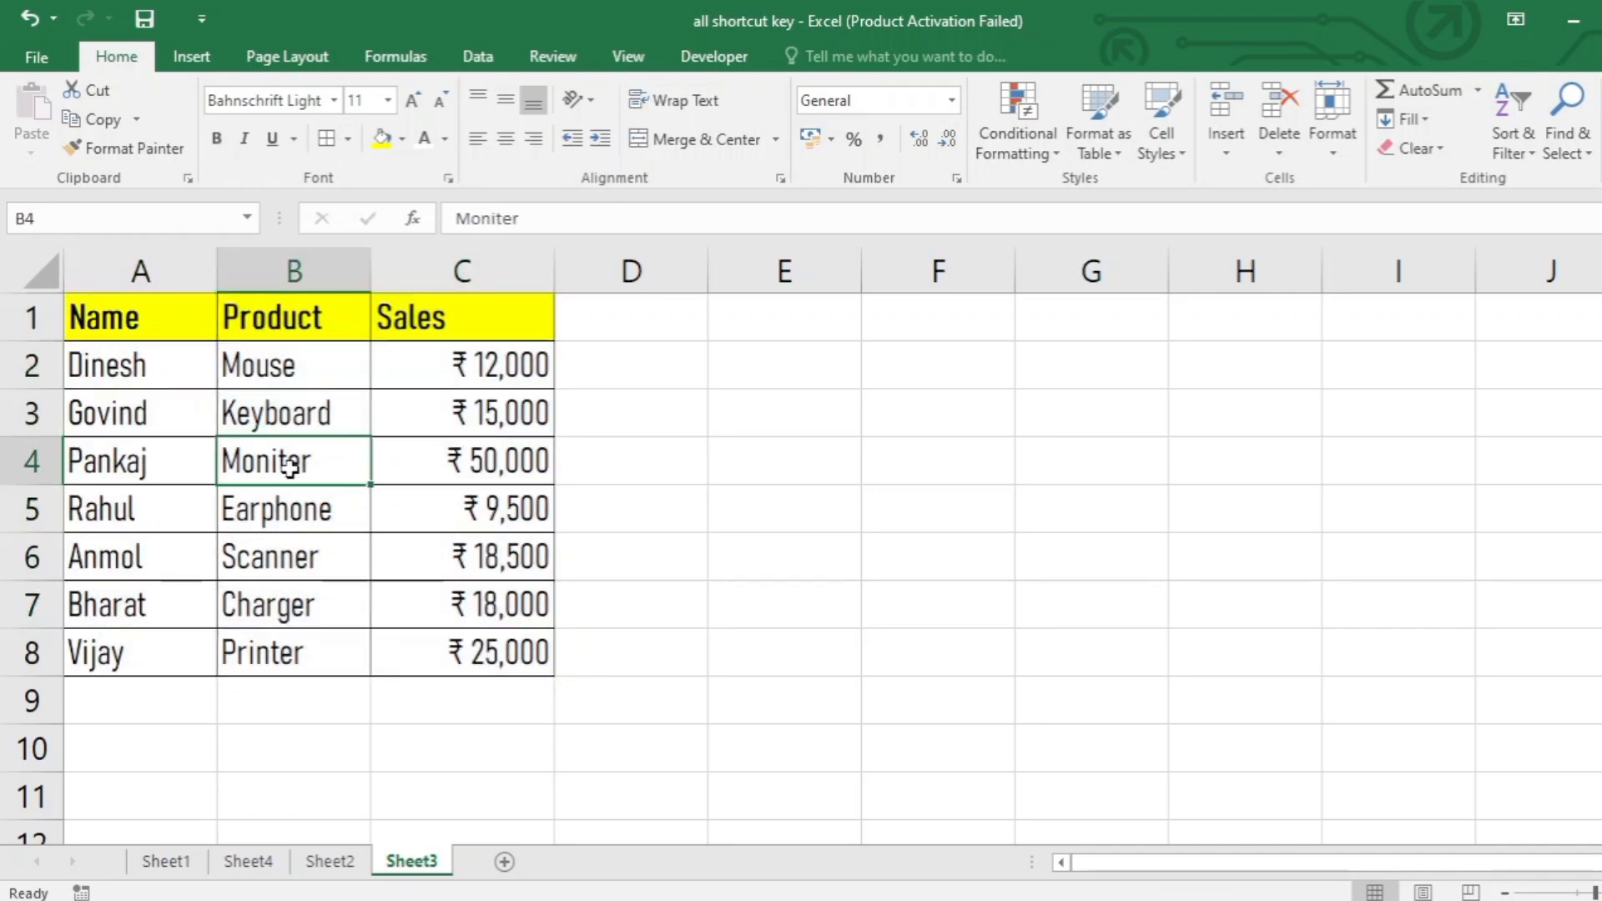
key(ctrl+a)
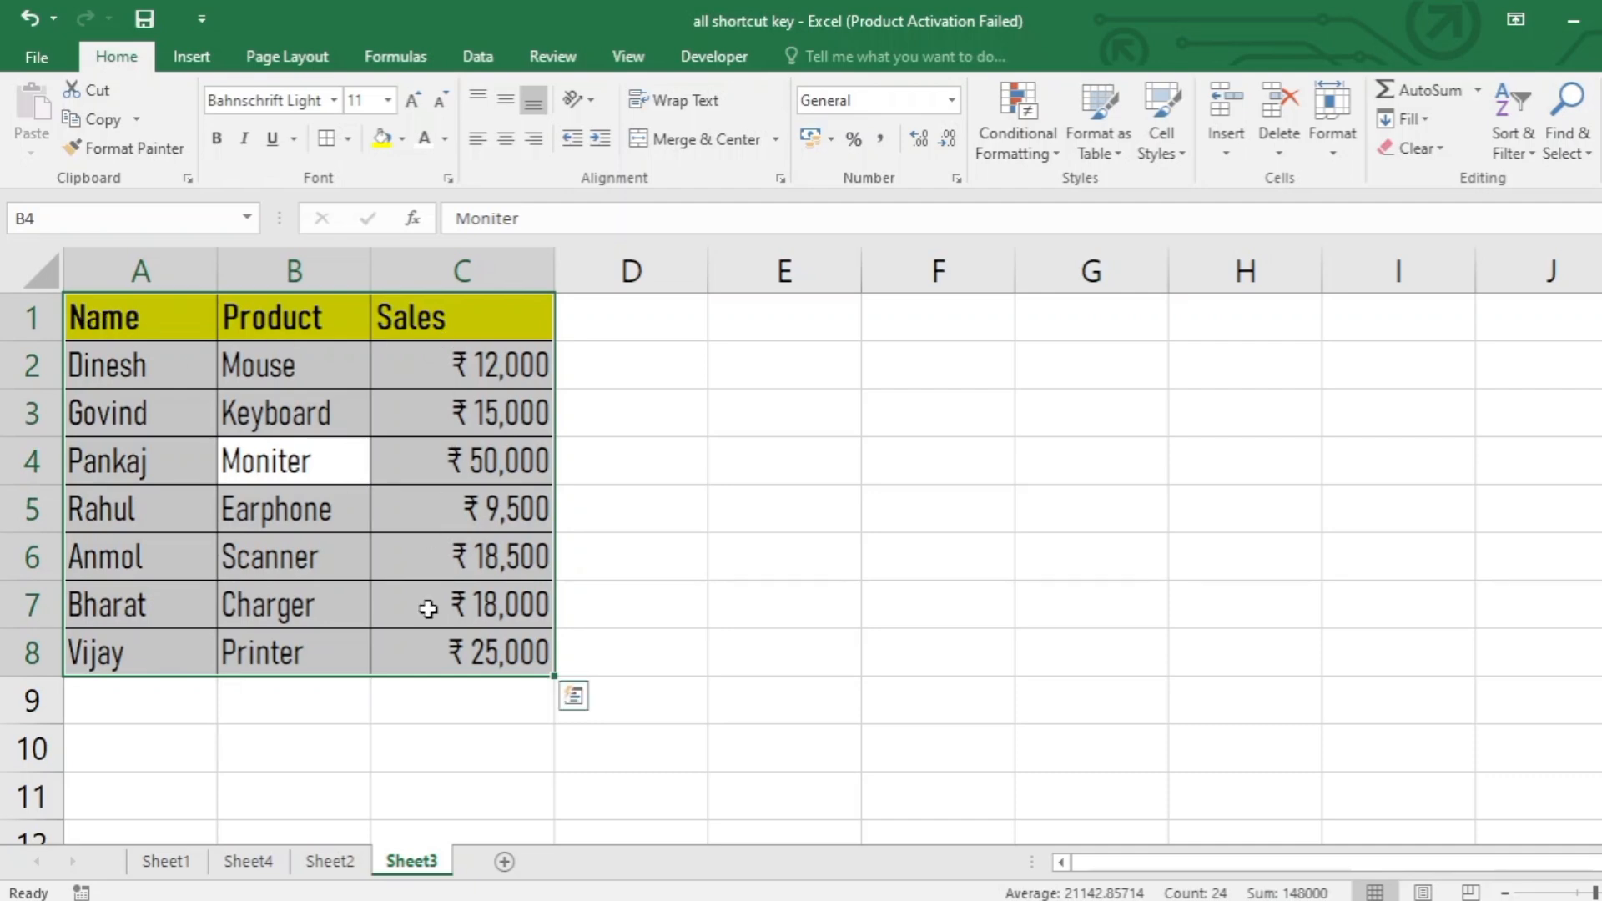
key(alt+F1)
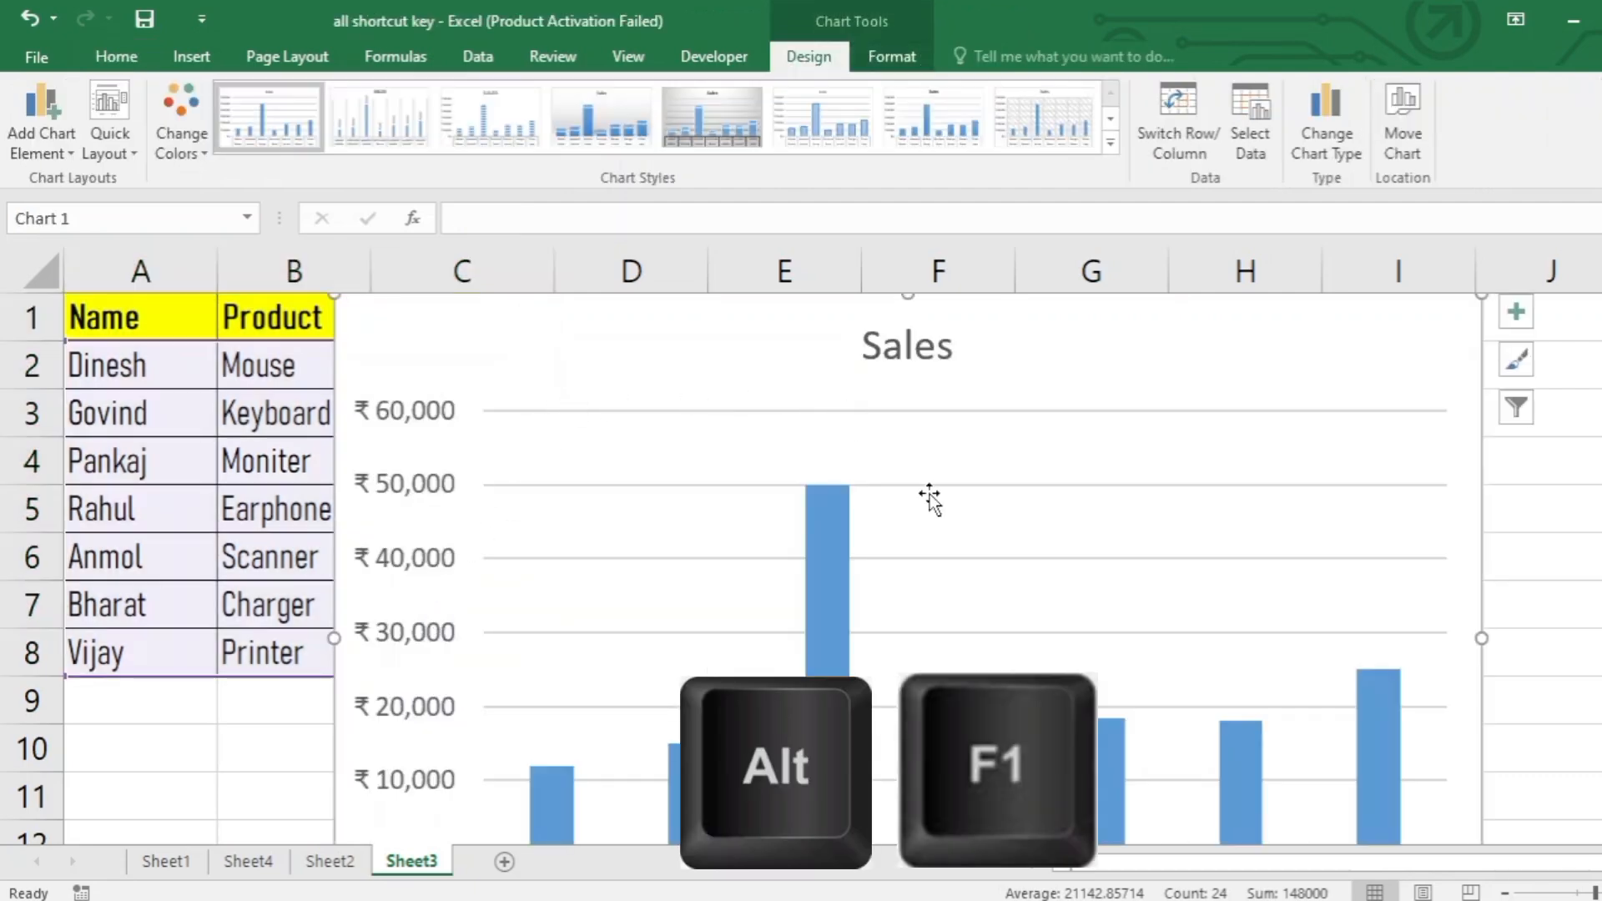
scroll(929, 499, down, 1)
scroll(833, 647, up, 1)
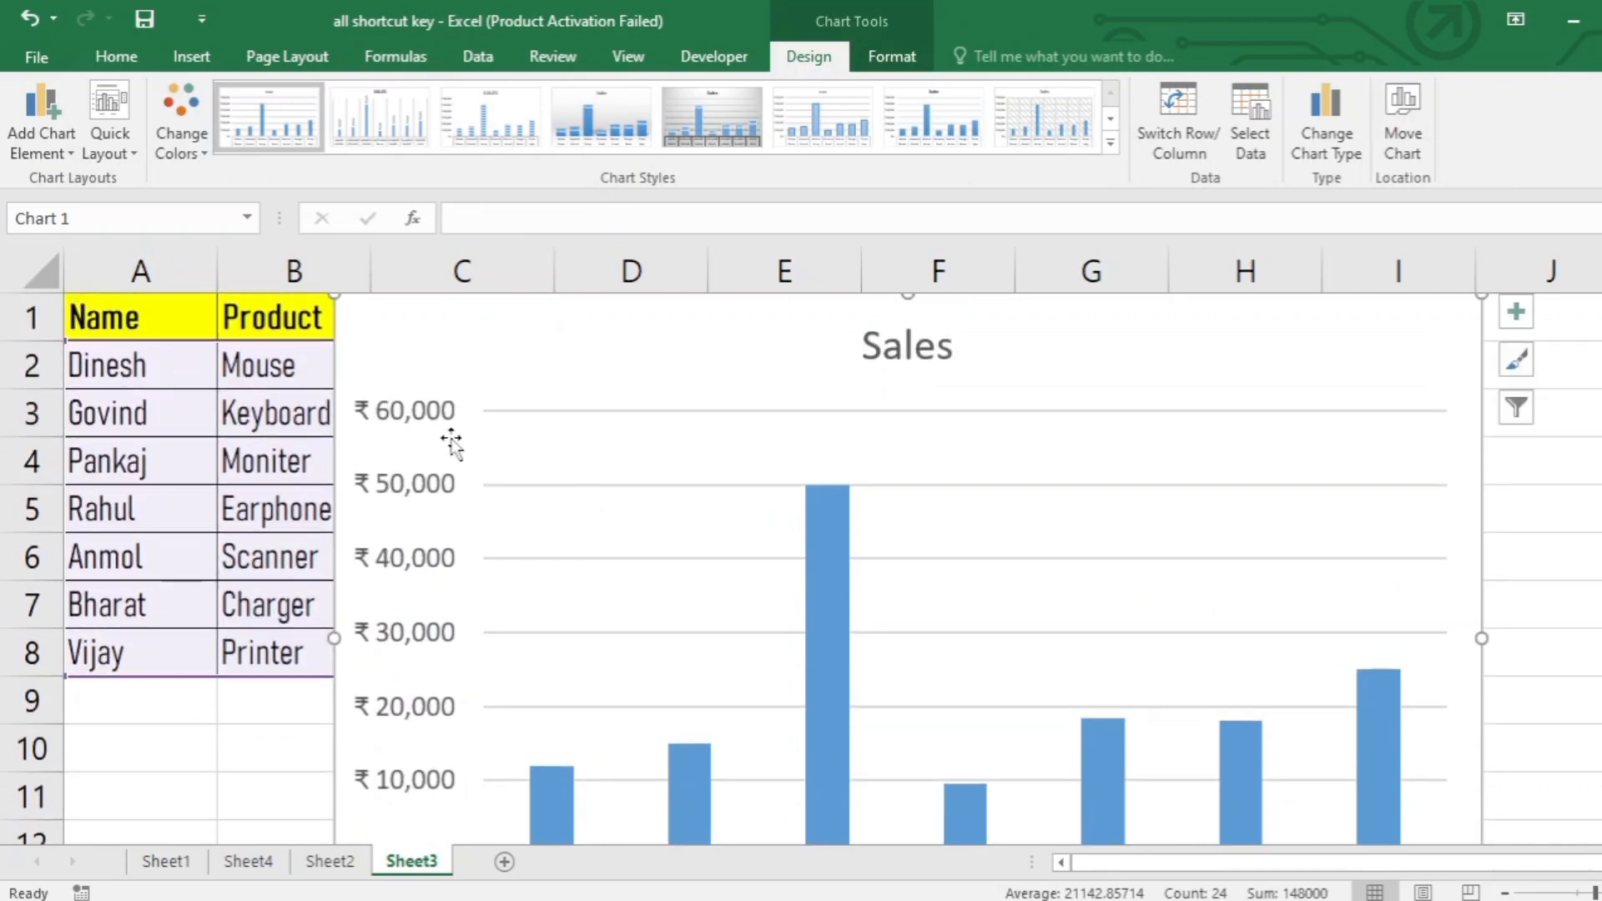
Step: Shorten the Sales chart to about ten rows high and place it beside the table, starting in column D
drag(690, 318, 751, 342)
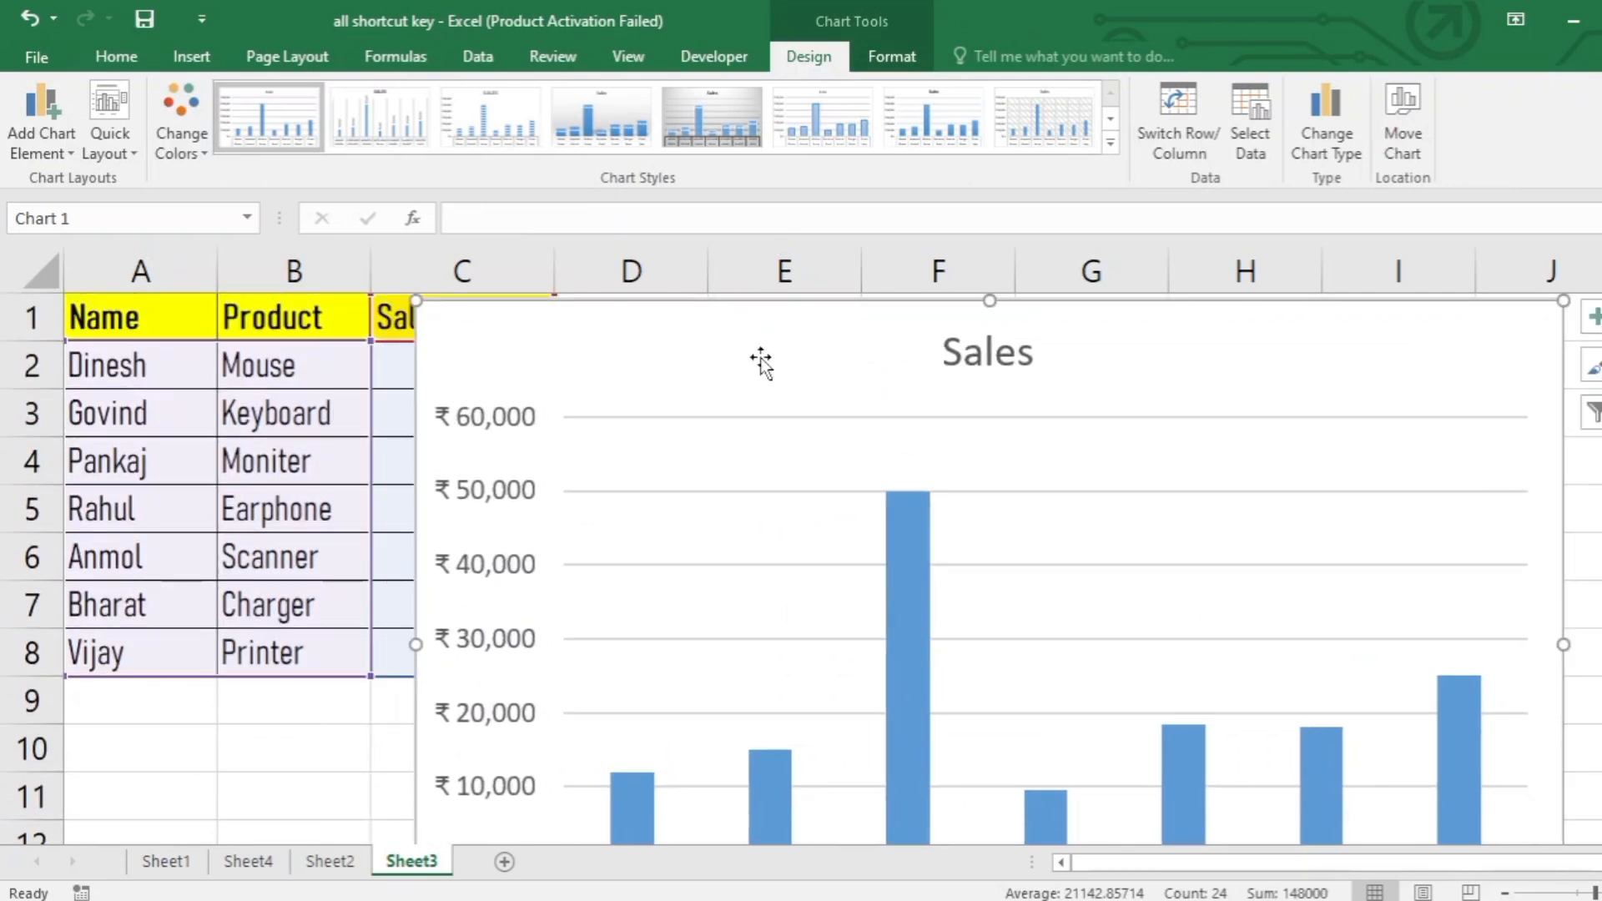
ctrl+scroll(761, 361, down, 3)
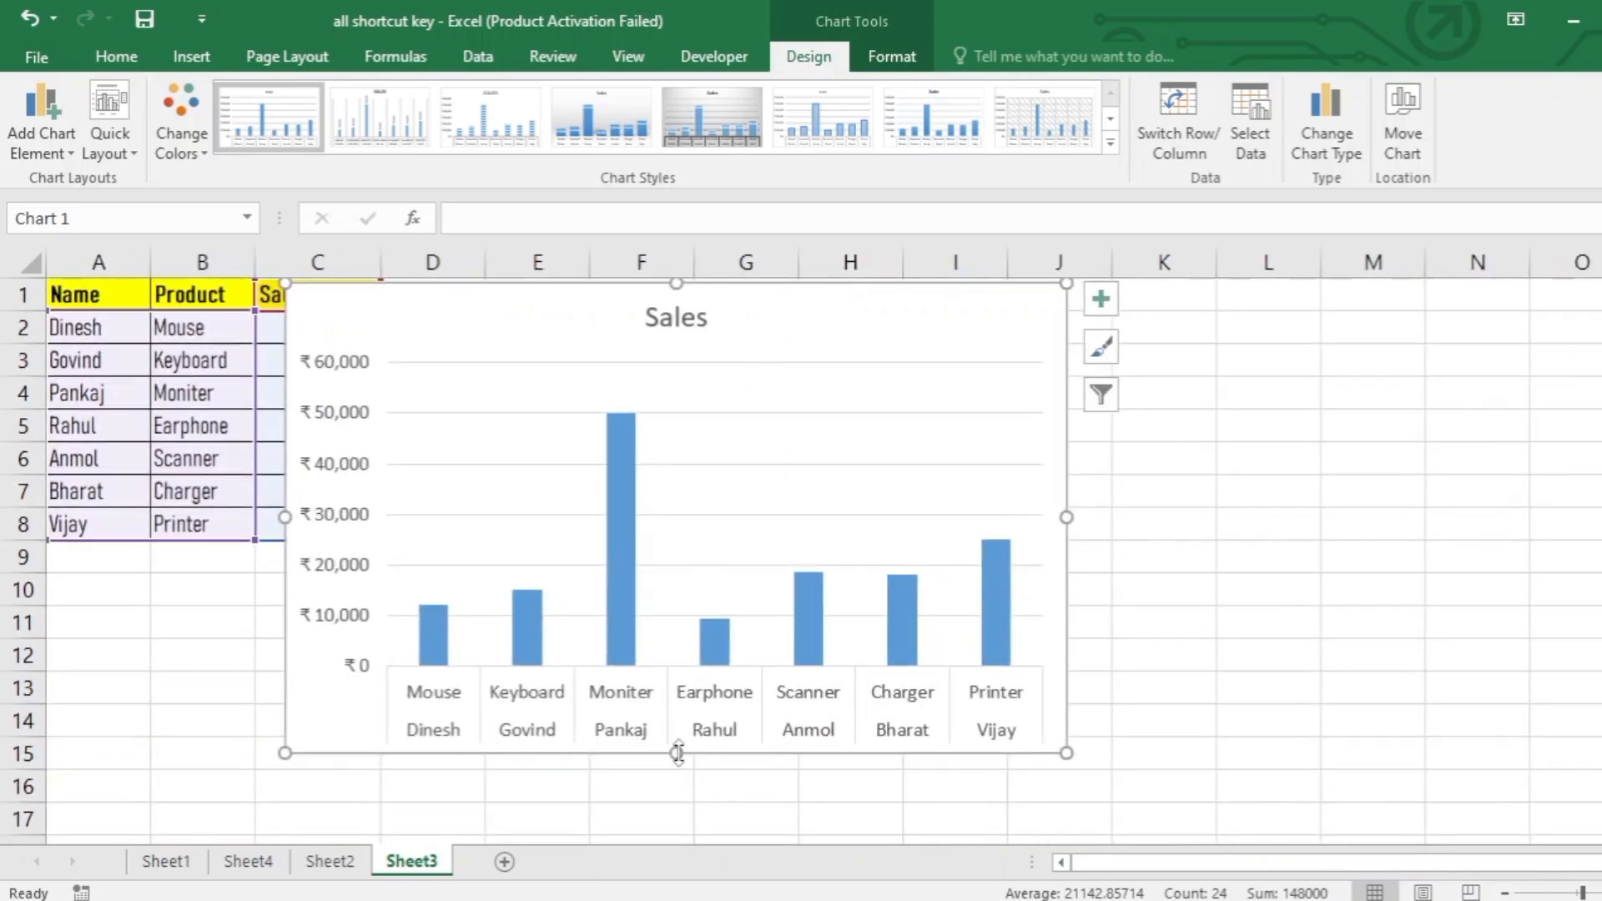
drag(678, 753, 667, 616)
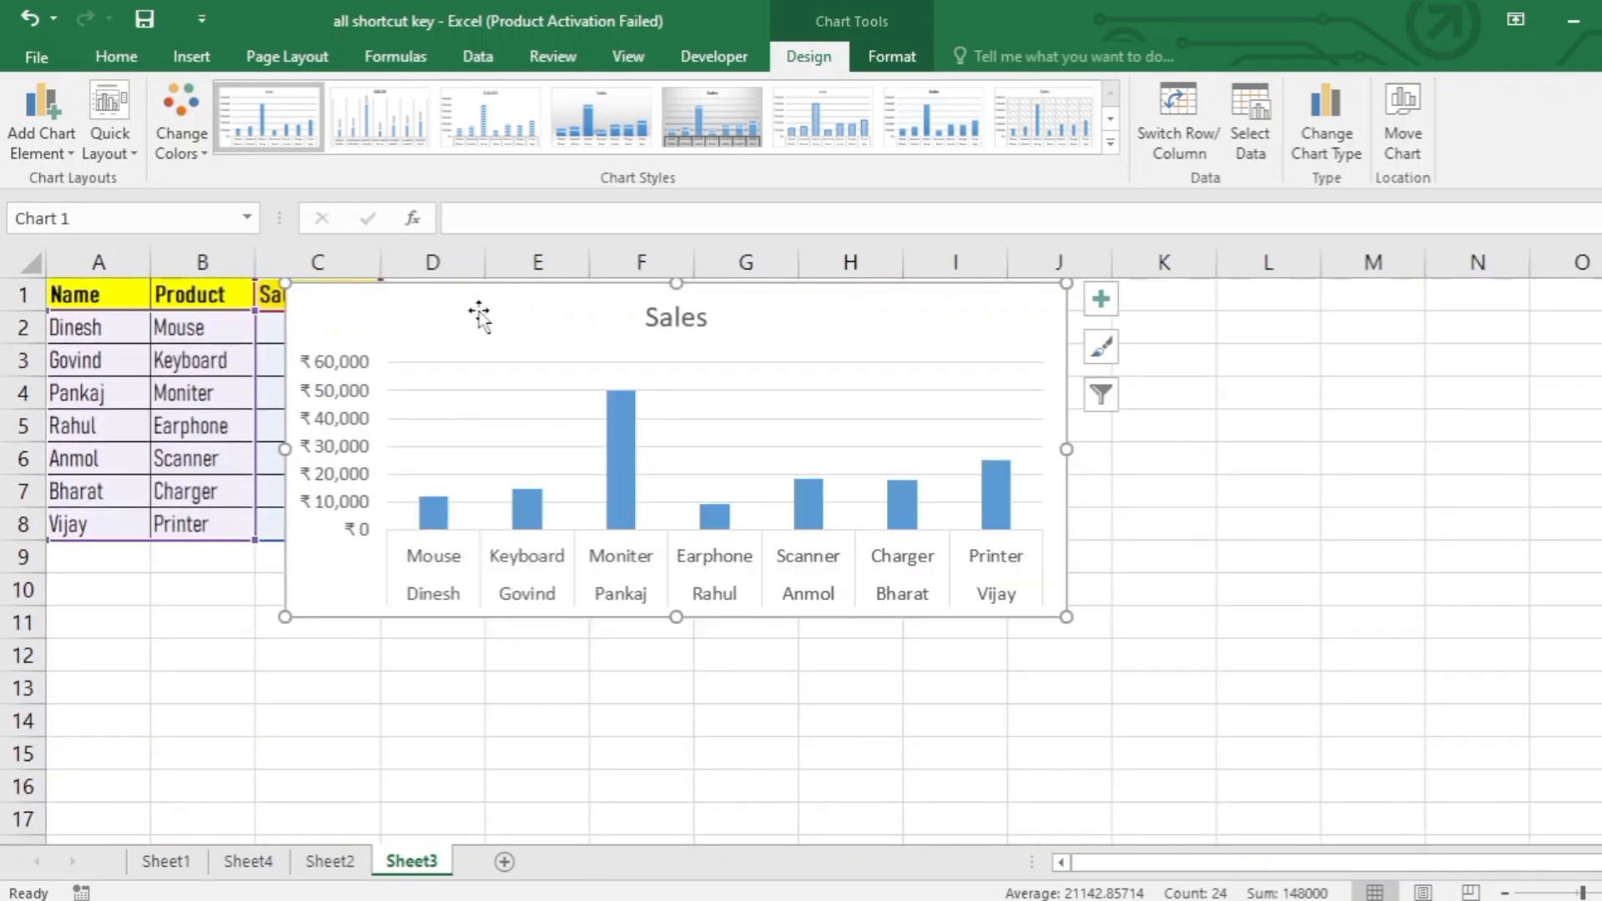
drag(480, 317, 625, 304)
ctrl+scroll(543, 475, up, 1)
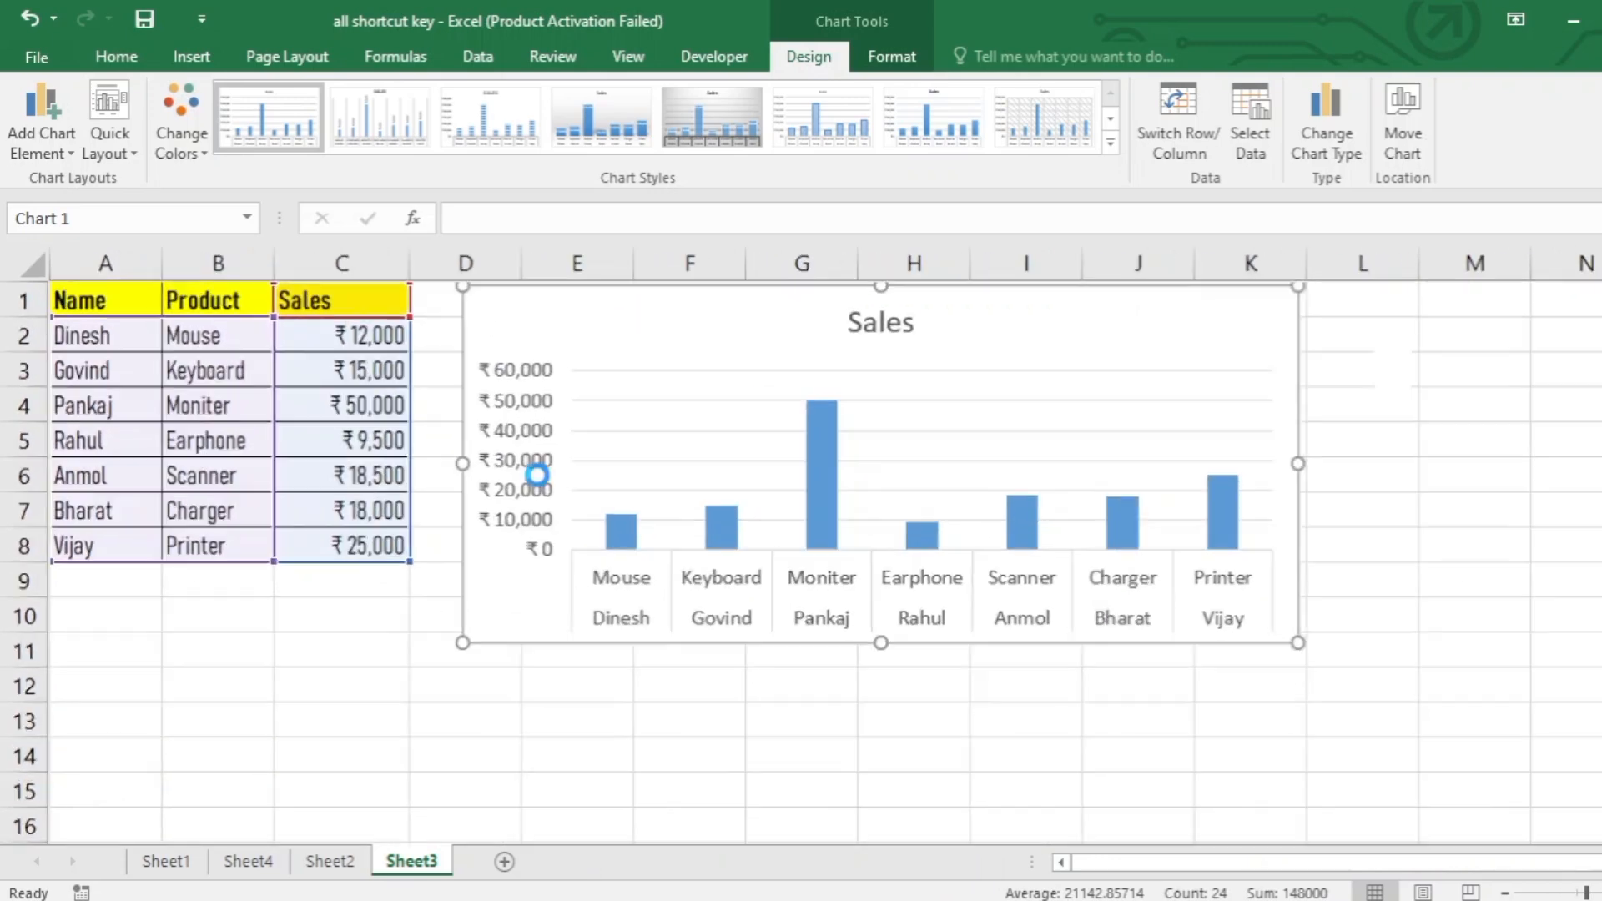
ctrl+scroll(537, 474, up, 2)
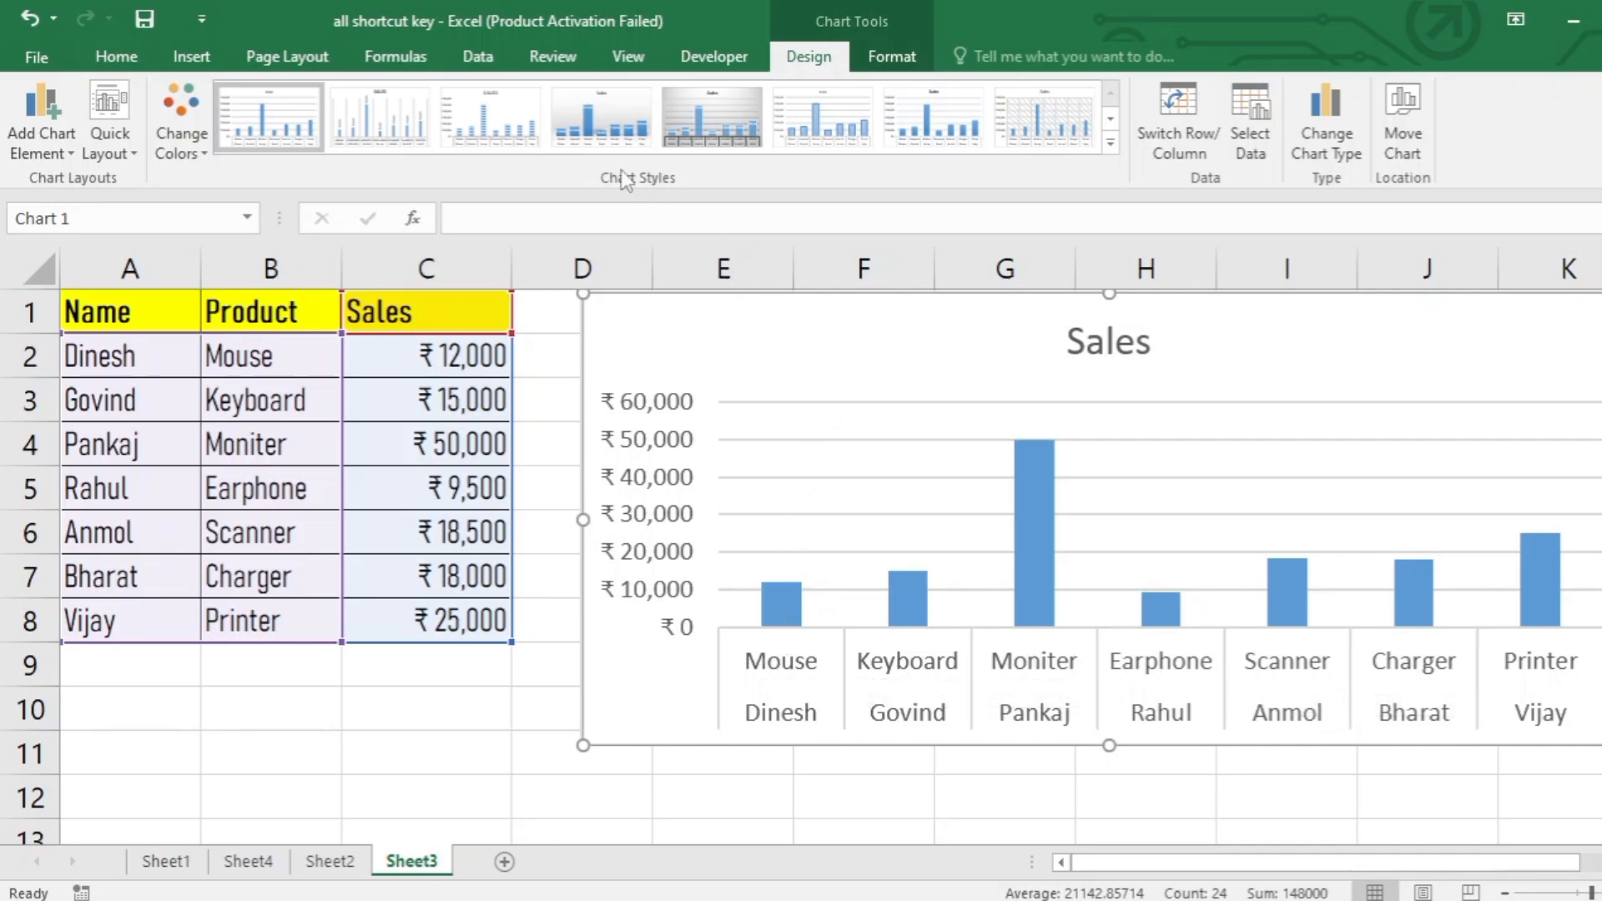
Step: Apply the dark chart style Style 13 to the Sales column chart
click(1113, 147)
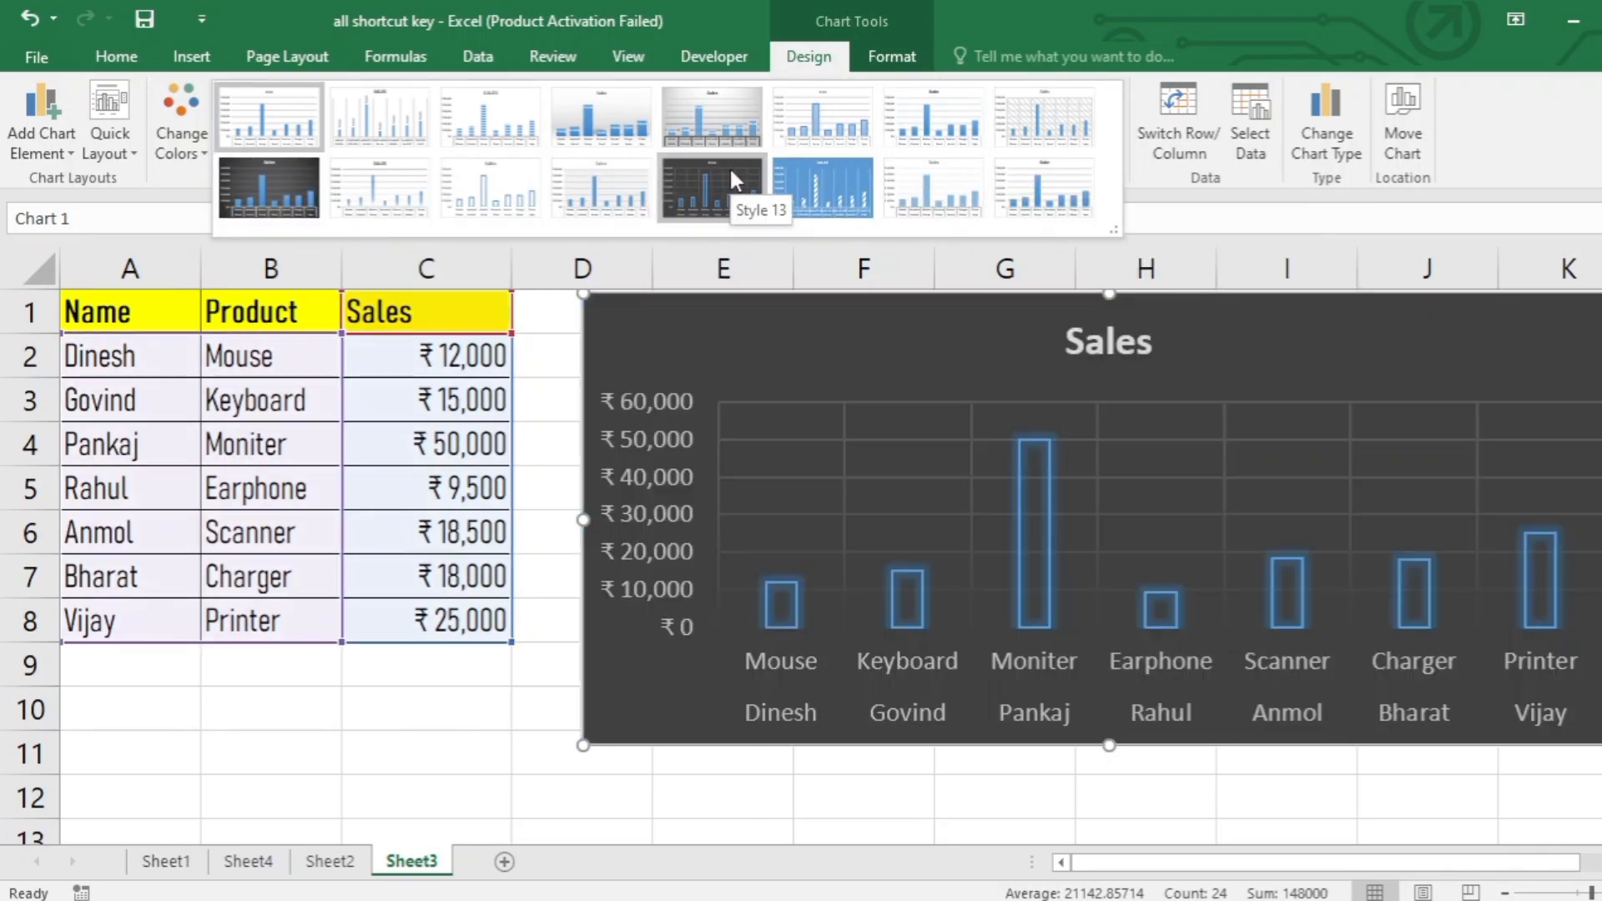
click(729, 168)
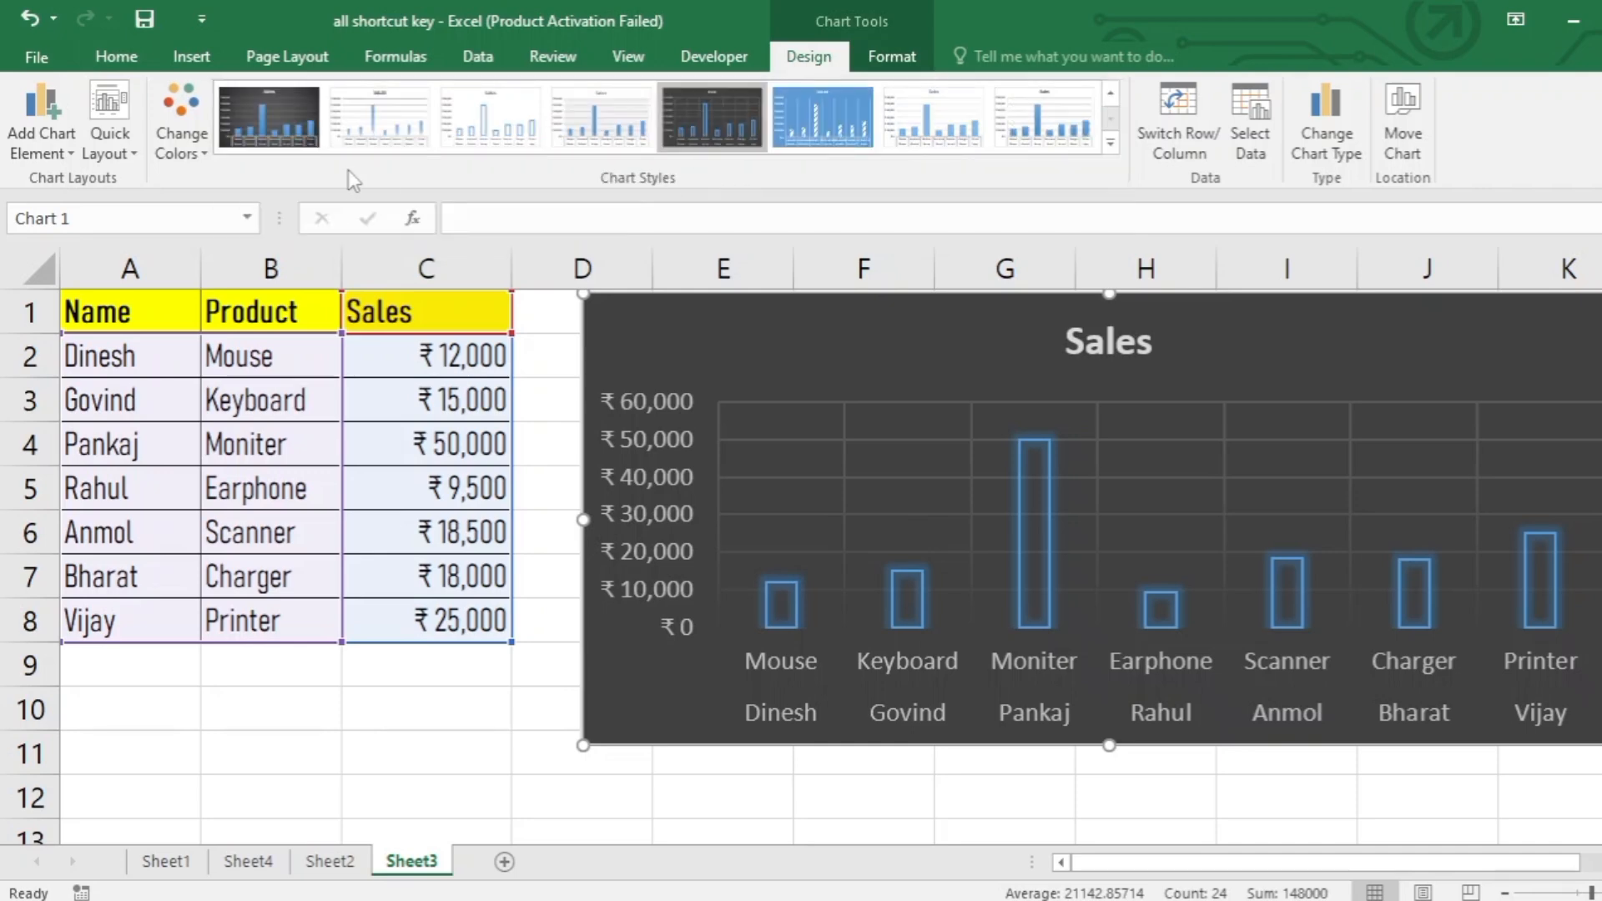
Step: Change the Sales chart's type to the basic Pie and apply chart style Style 9 to it
click(1314, 158)
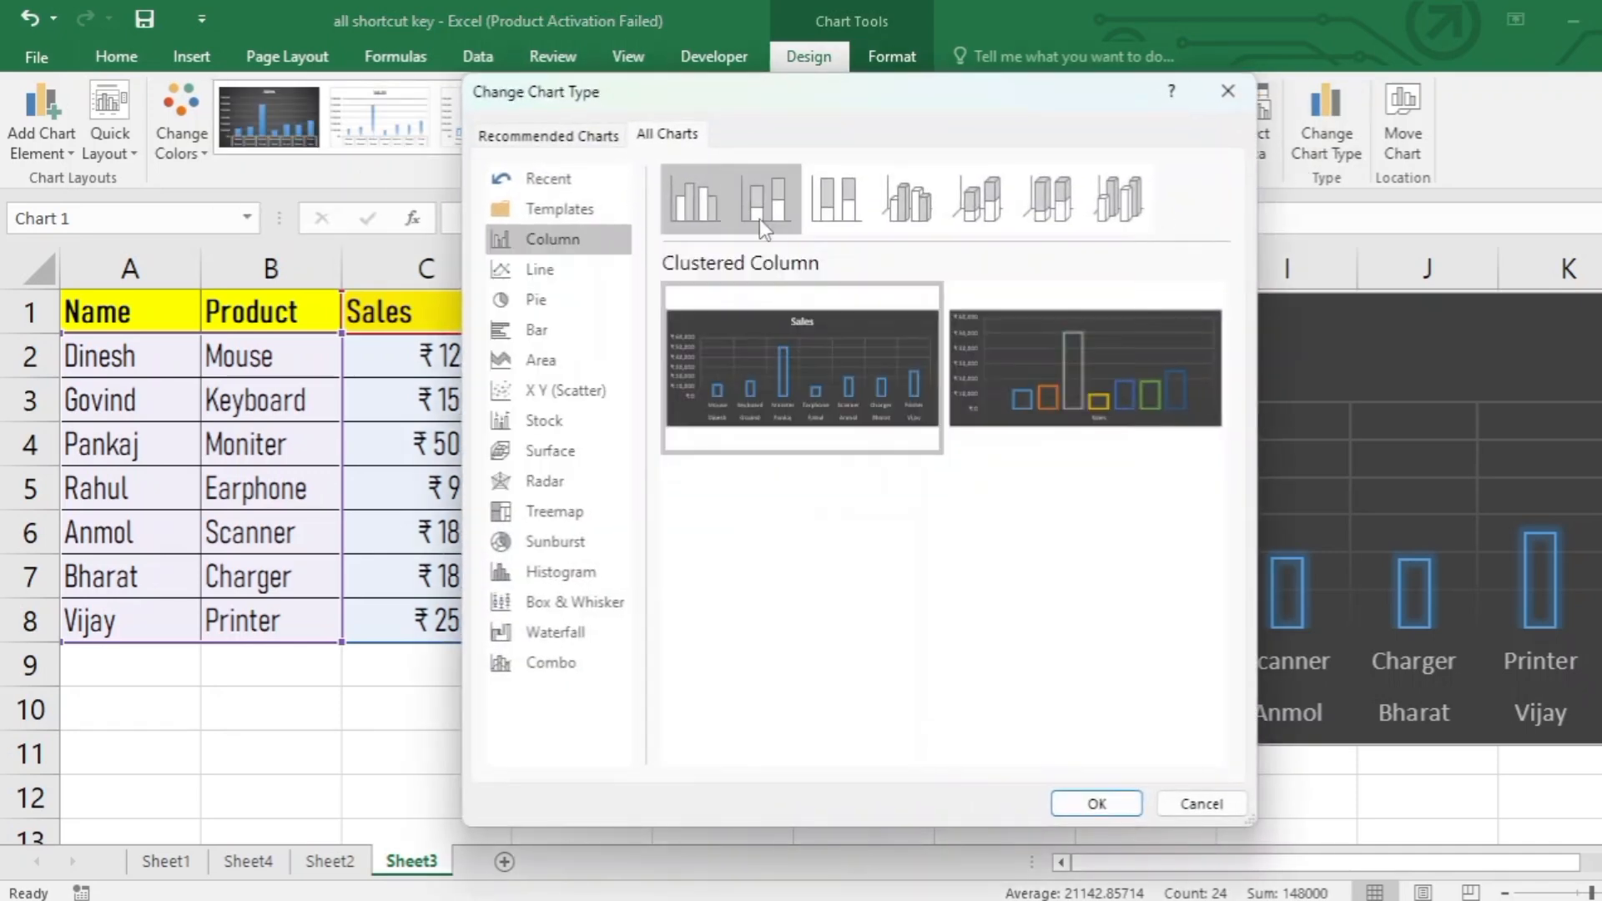
click(541, 300)
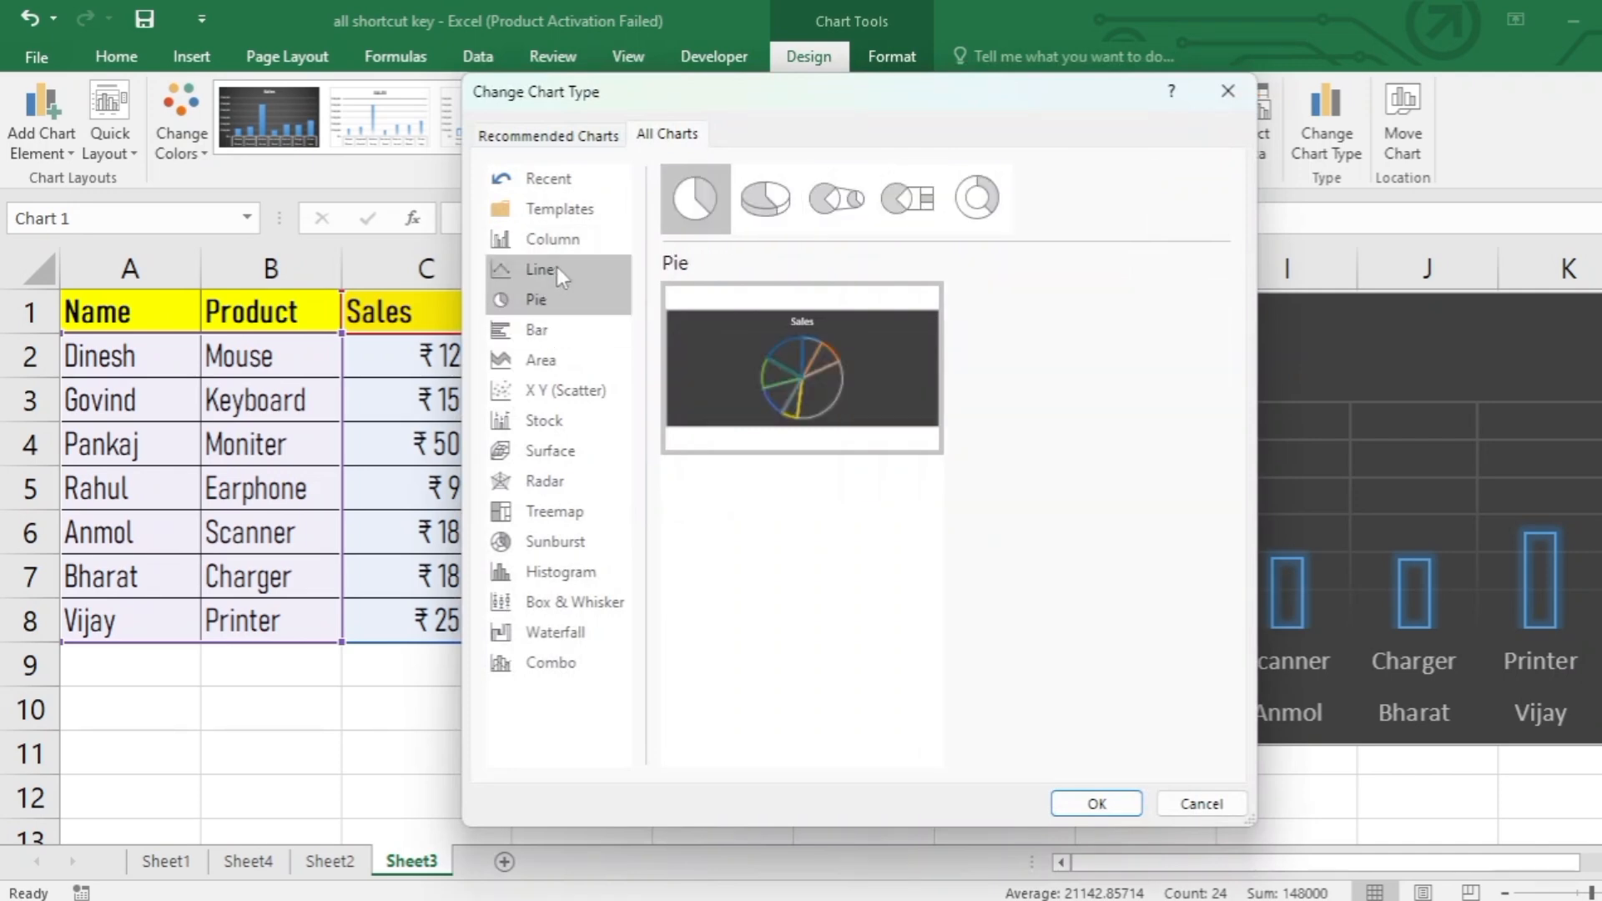
mouse_move(850, 327)
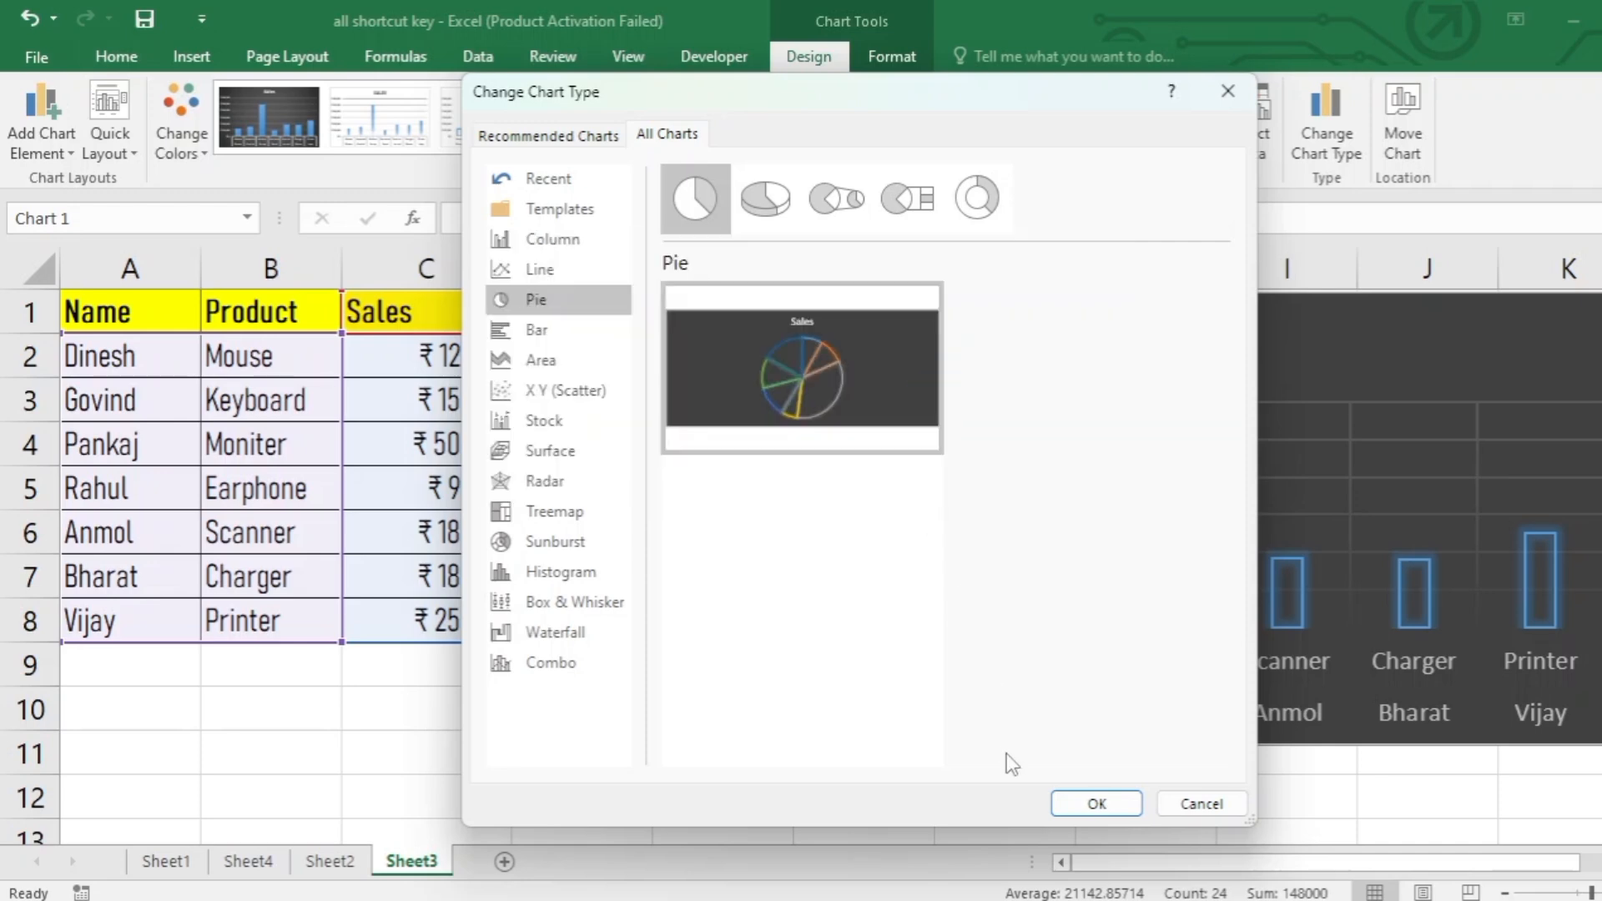
click(1097, 804)
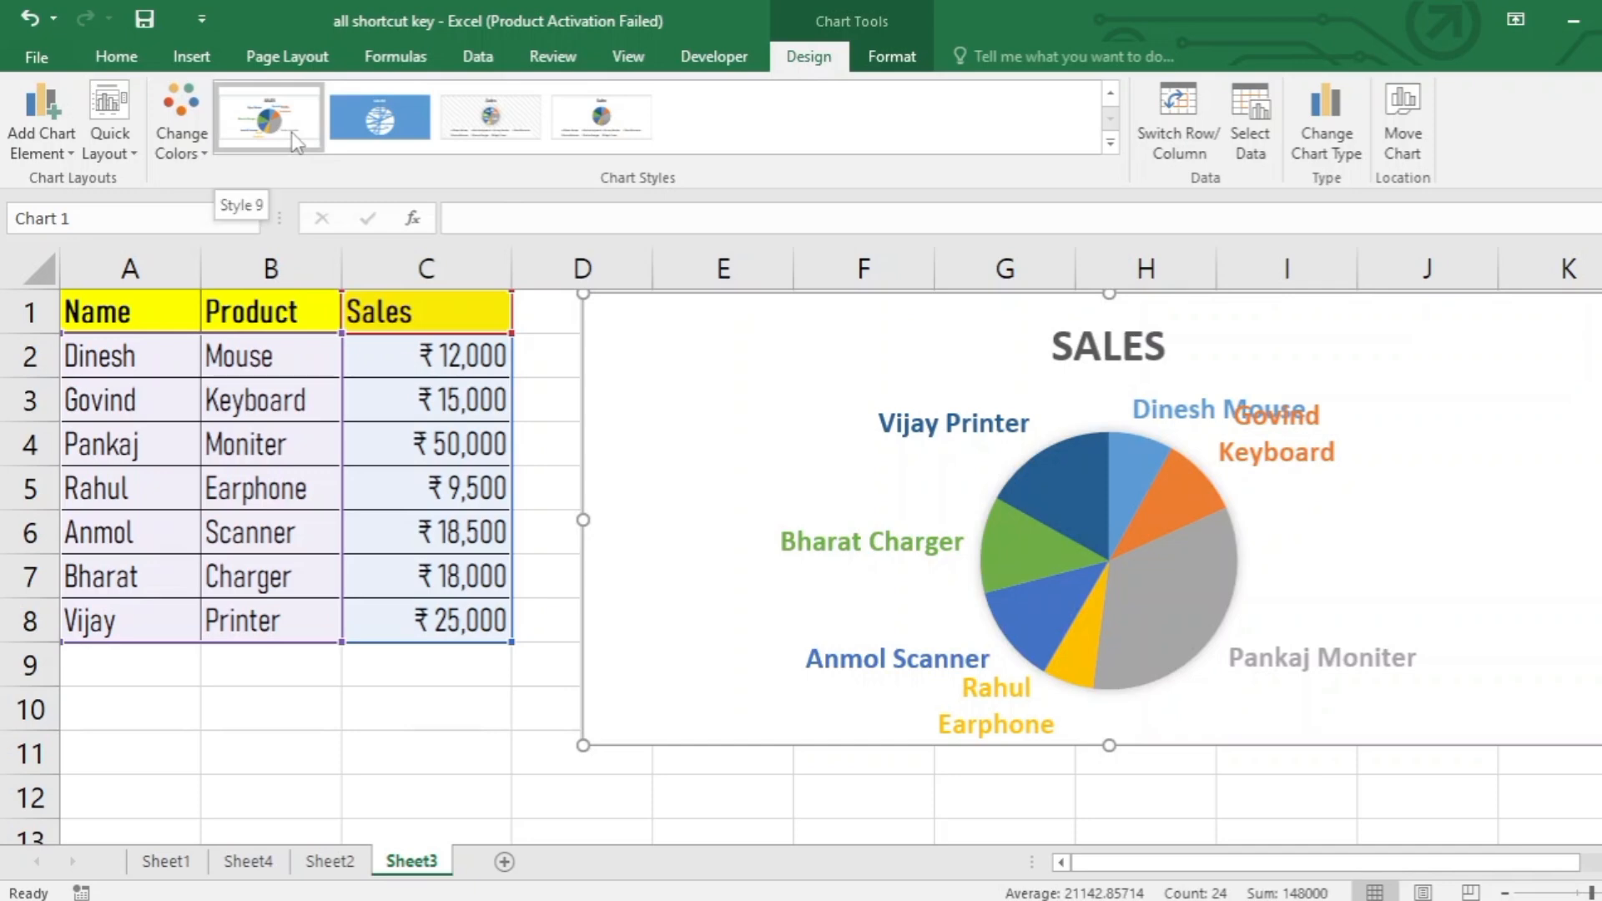
click(293, 136)
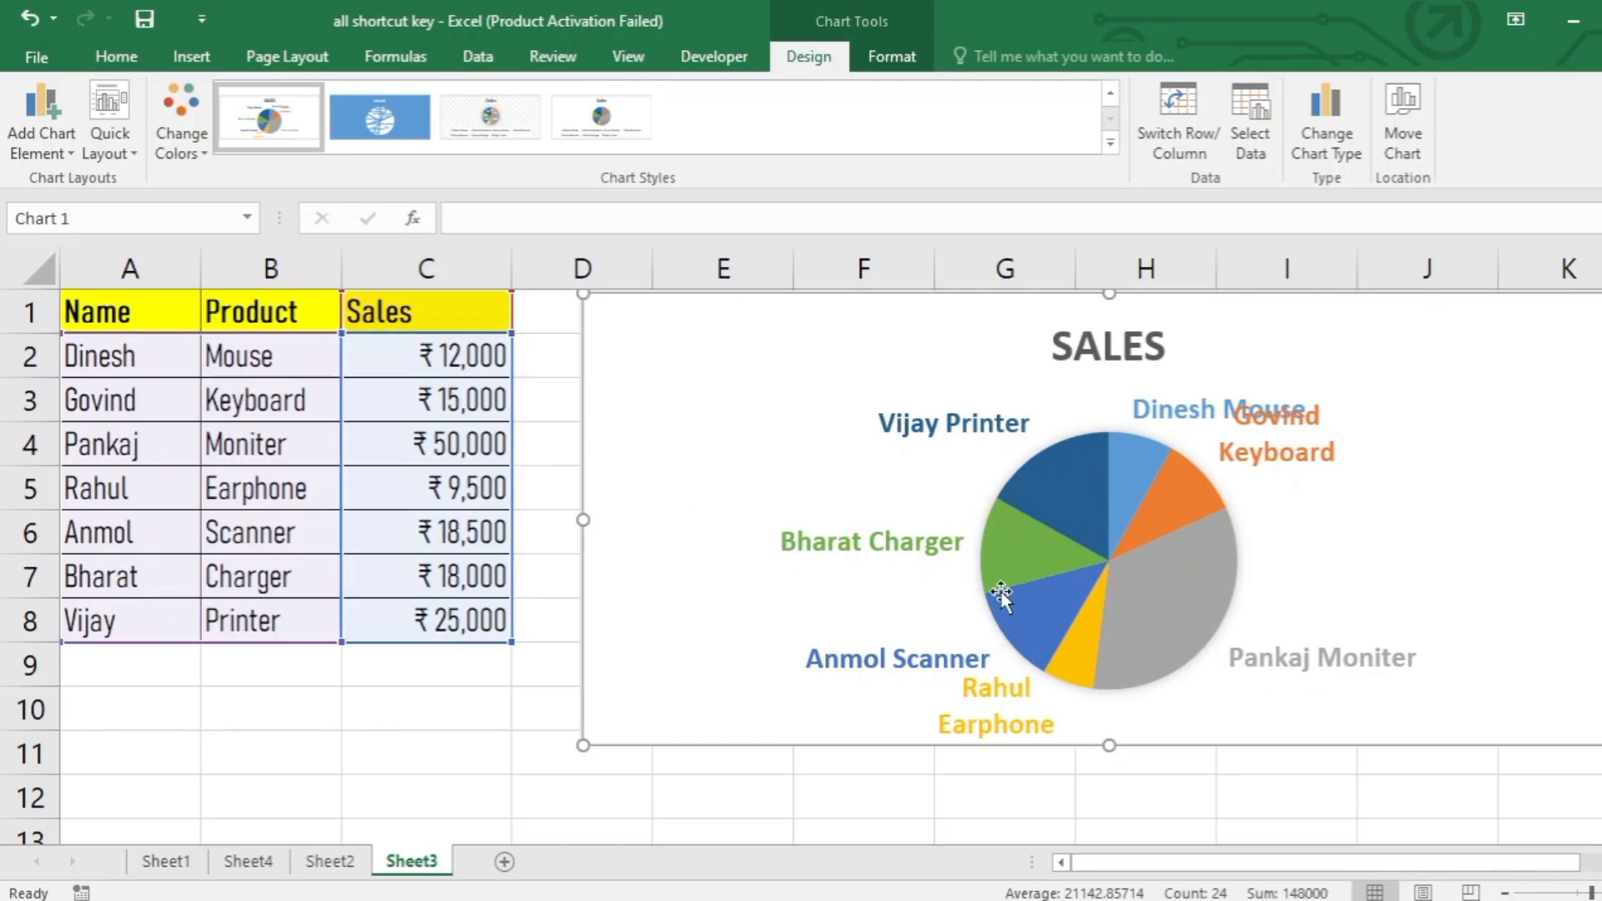
mouse_move(1151, 558)
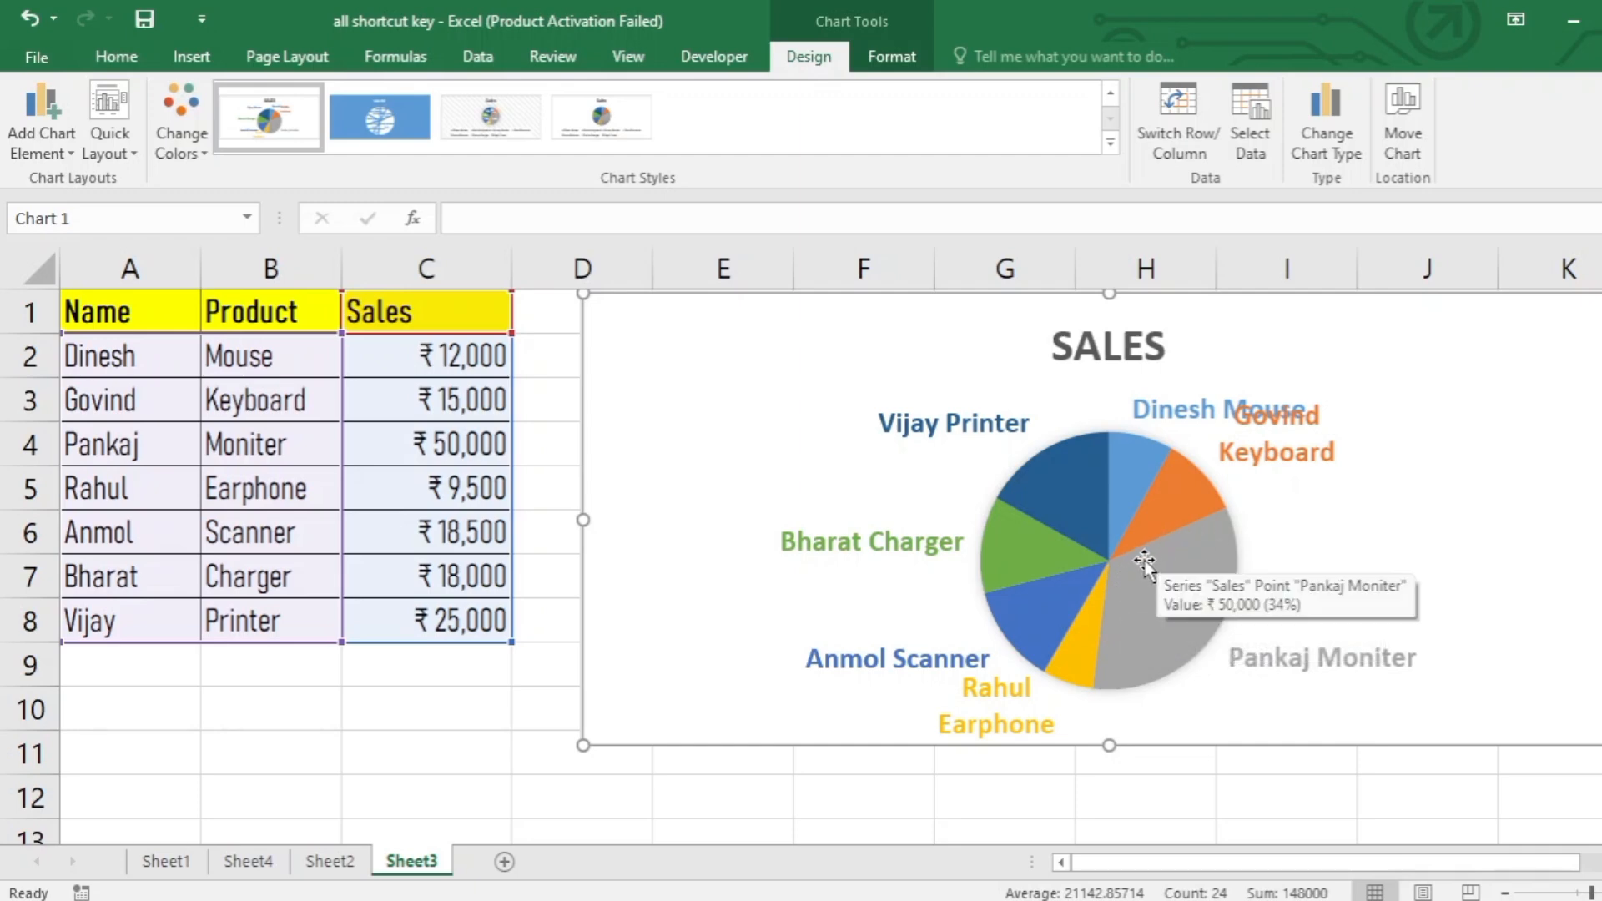